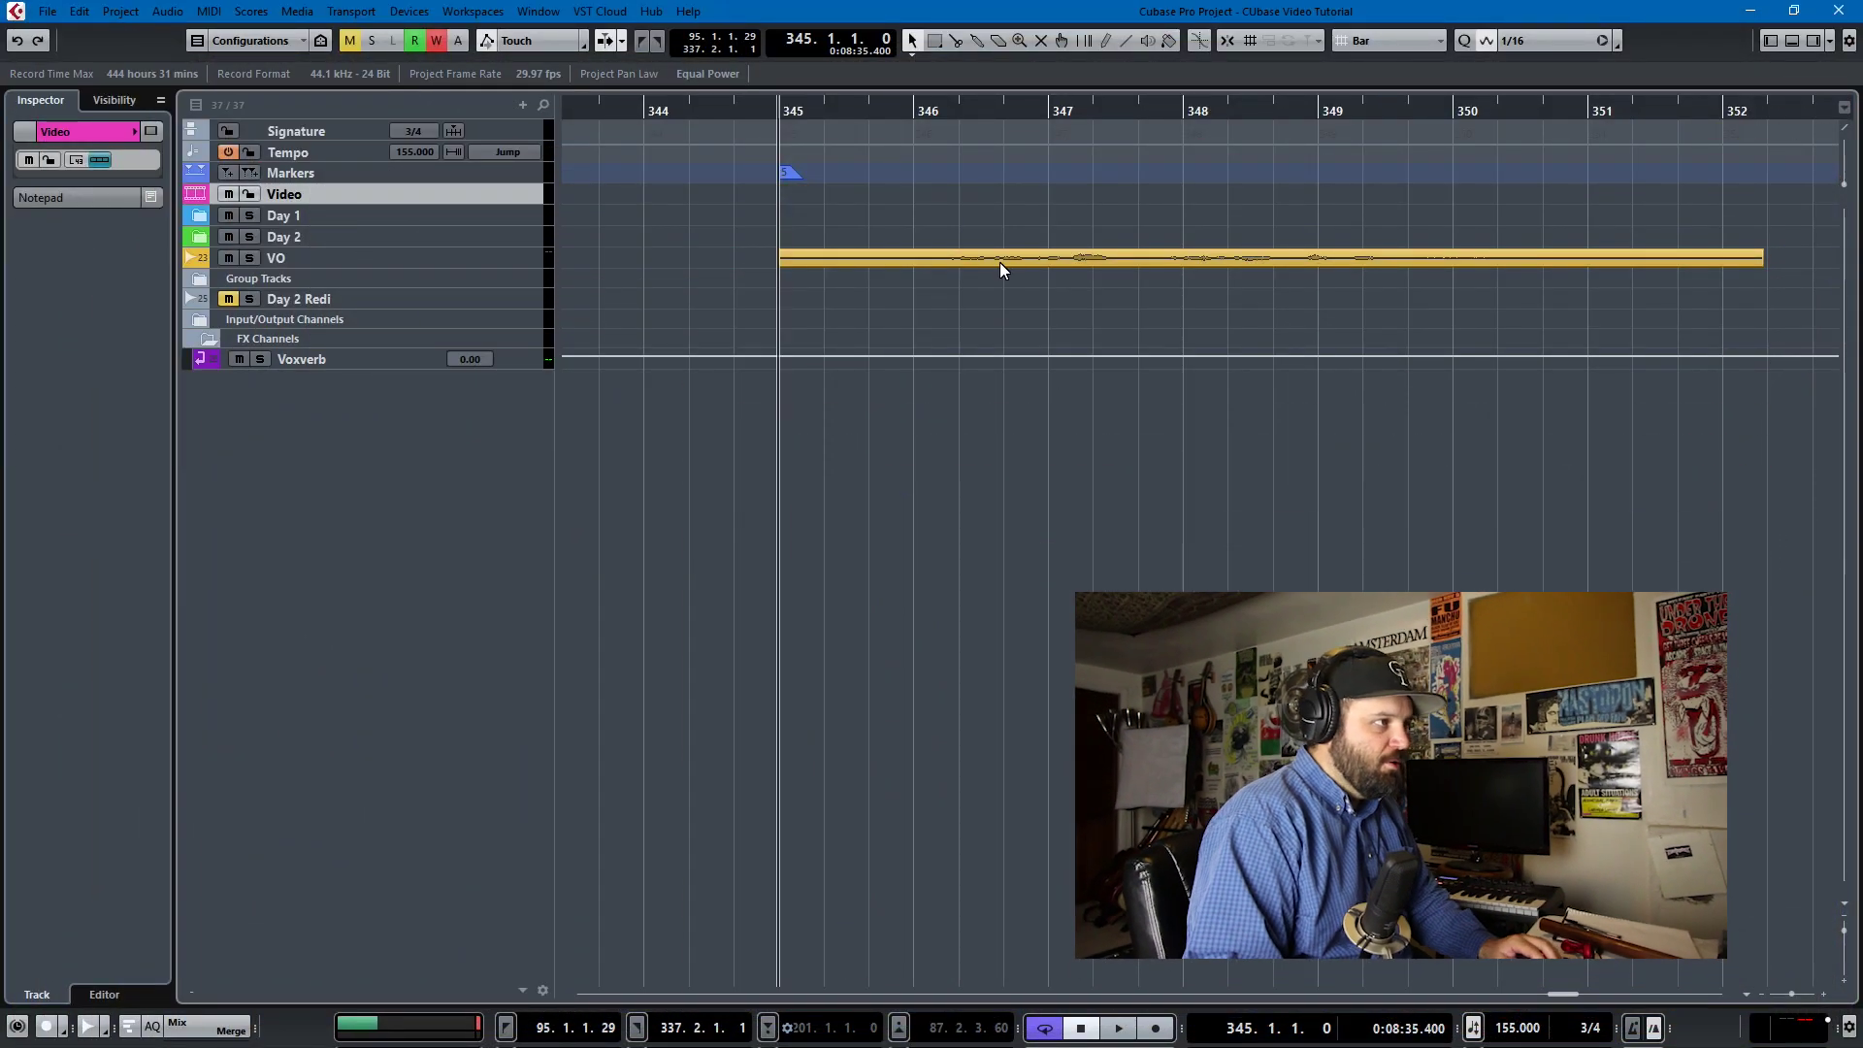
# - Play back part of the VO recording with its insert effects bypassed
pyautogui.click(483, 259)
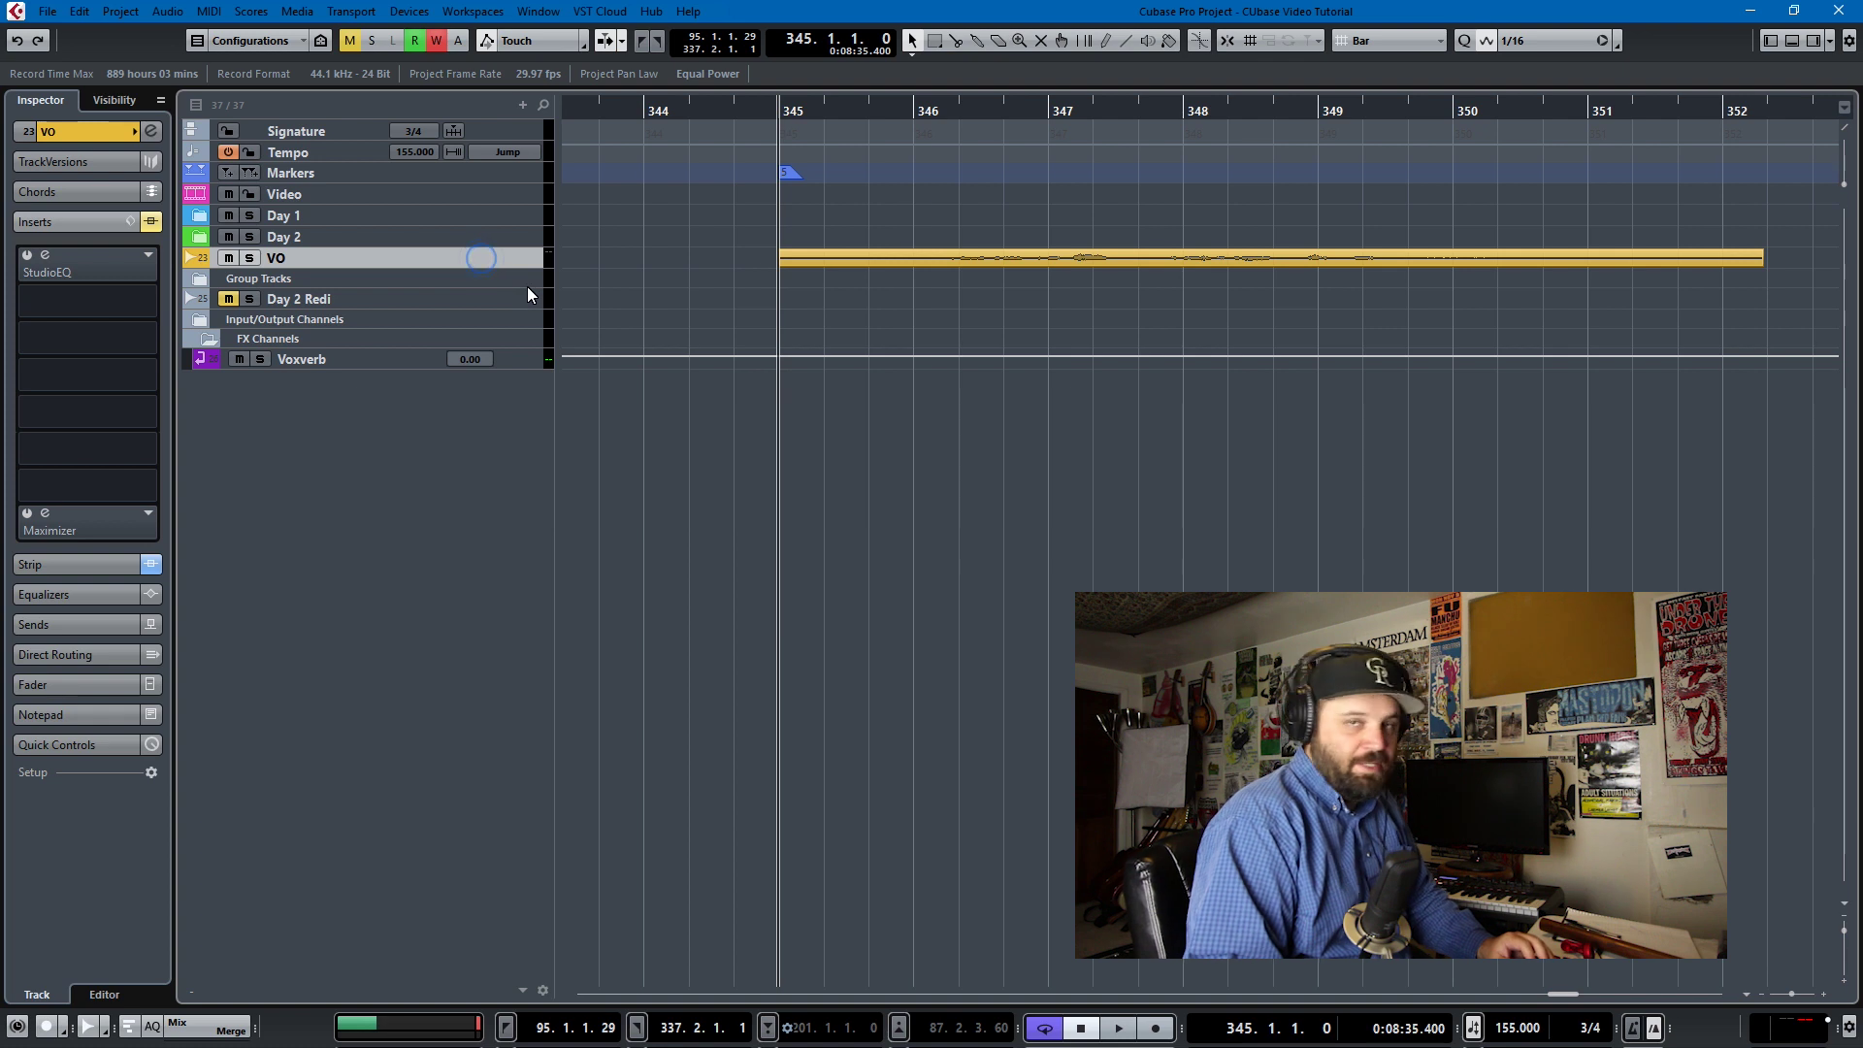
pyautogui.press('space')
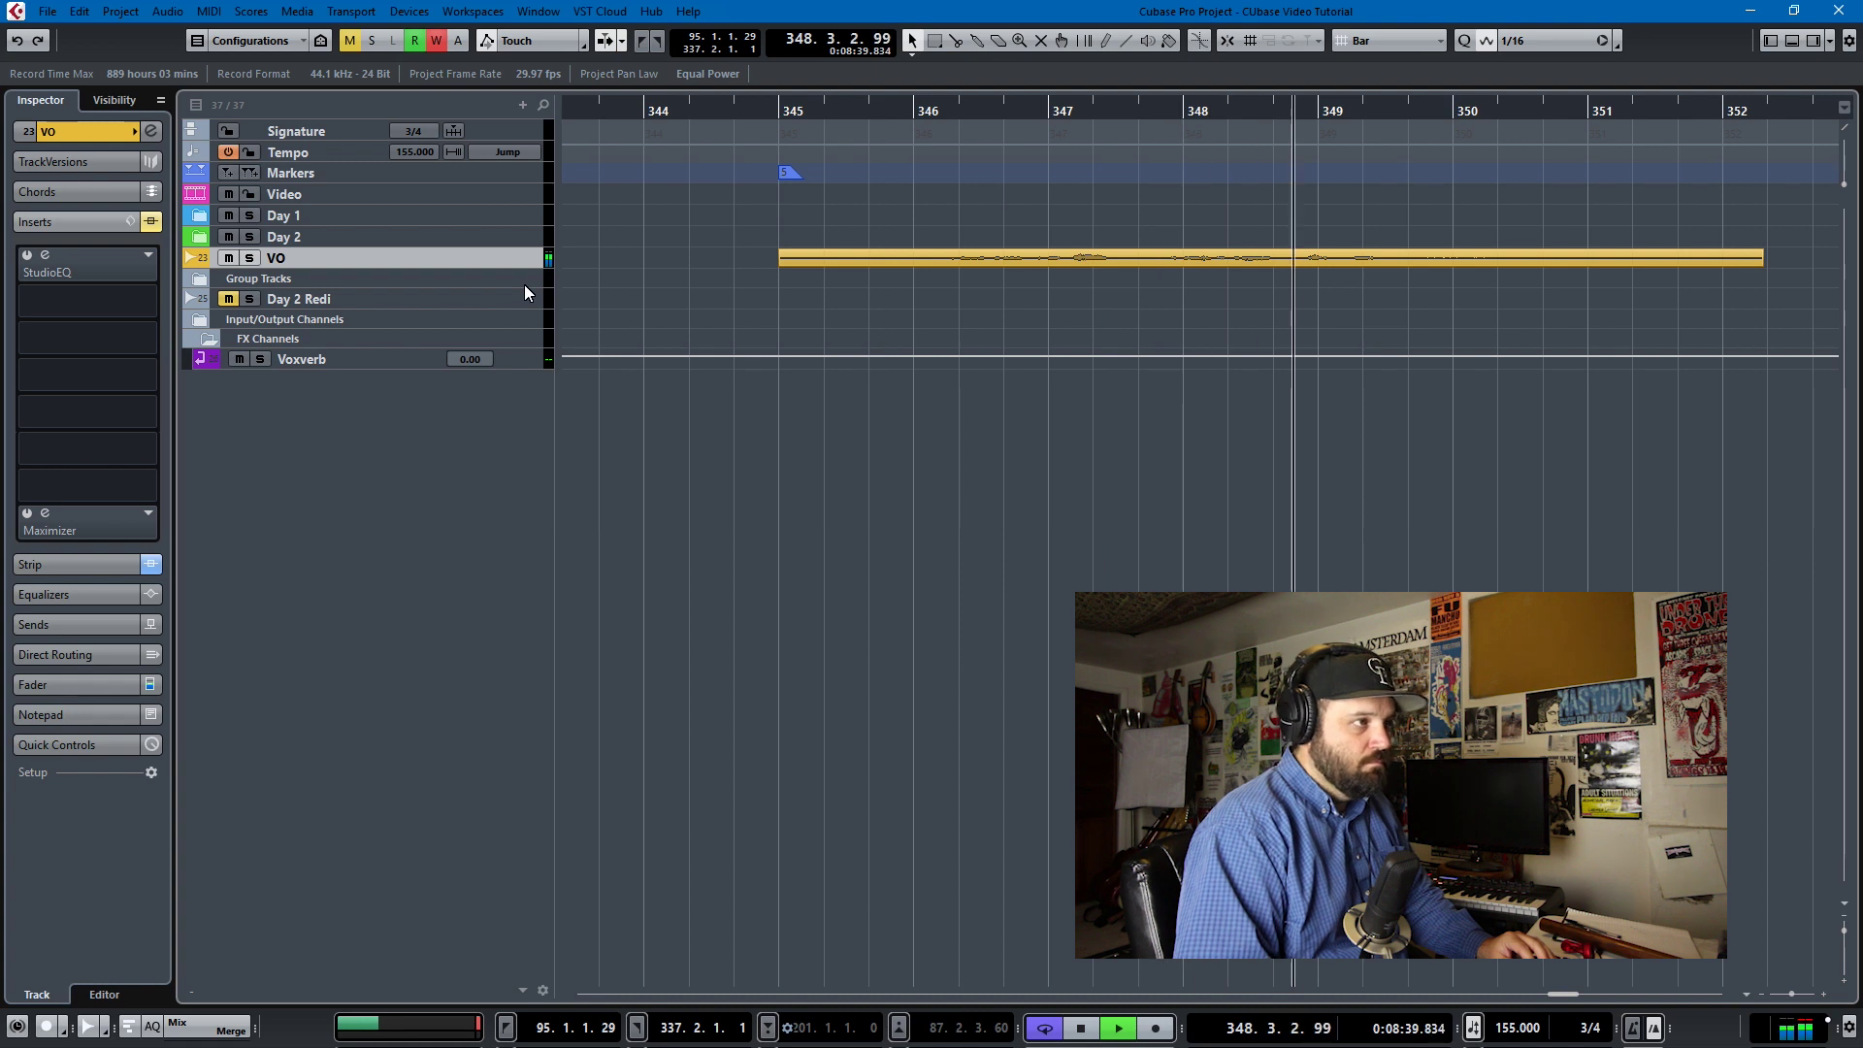
pyautogui.press('space')
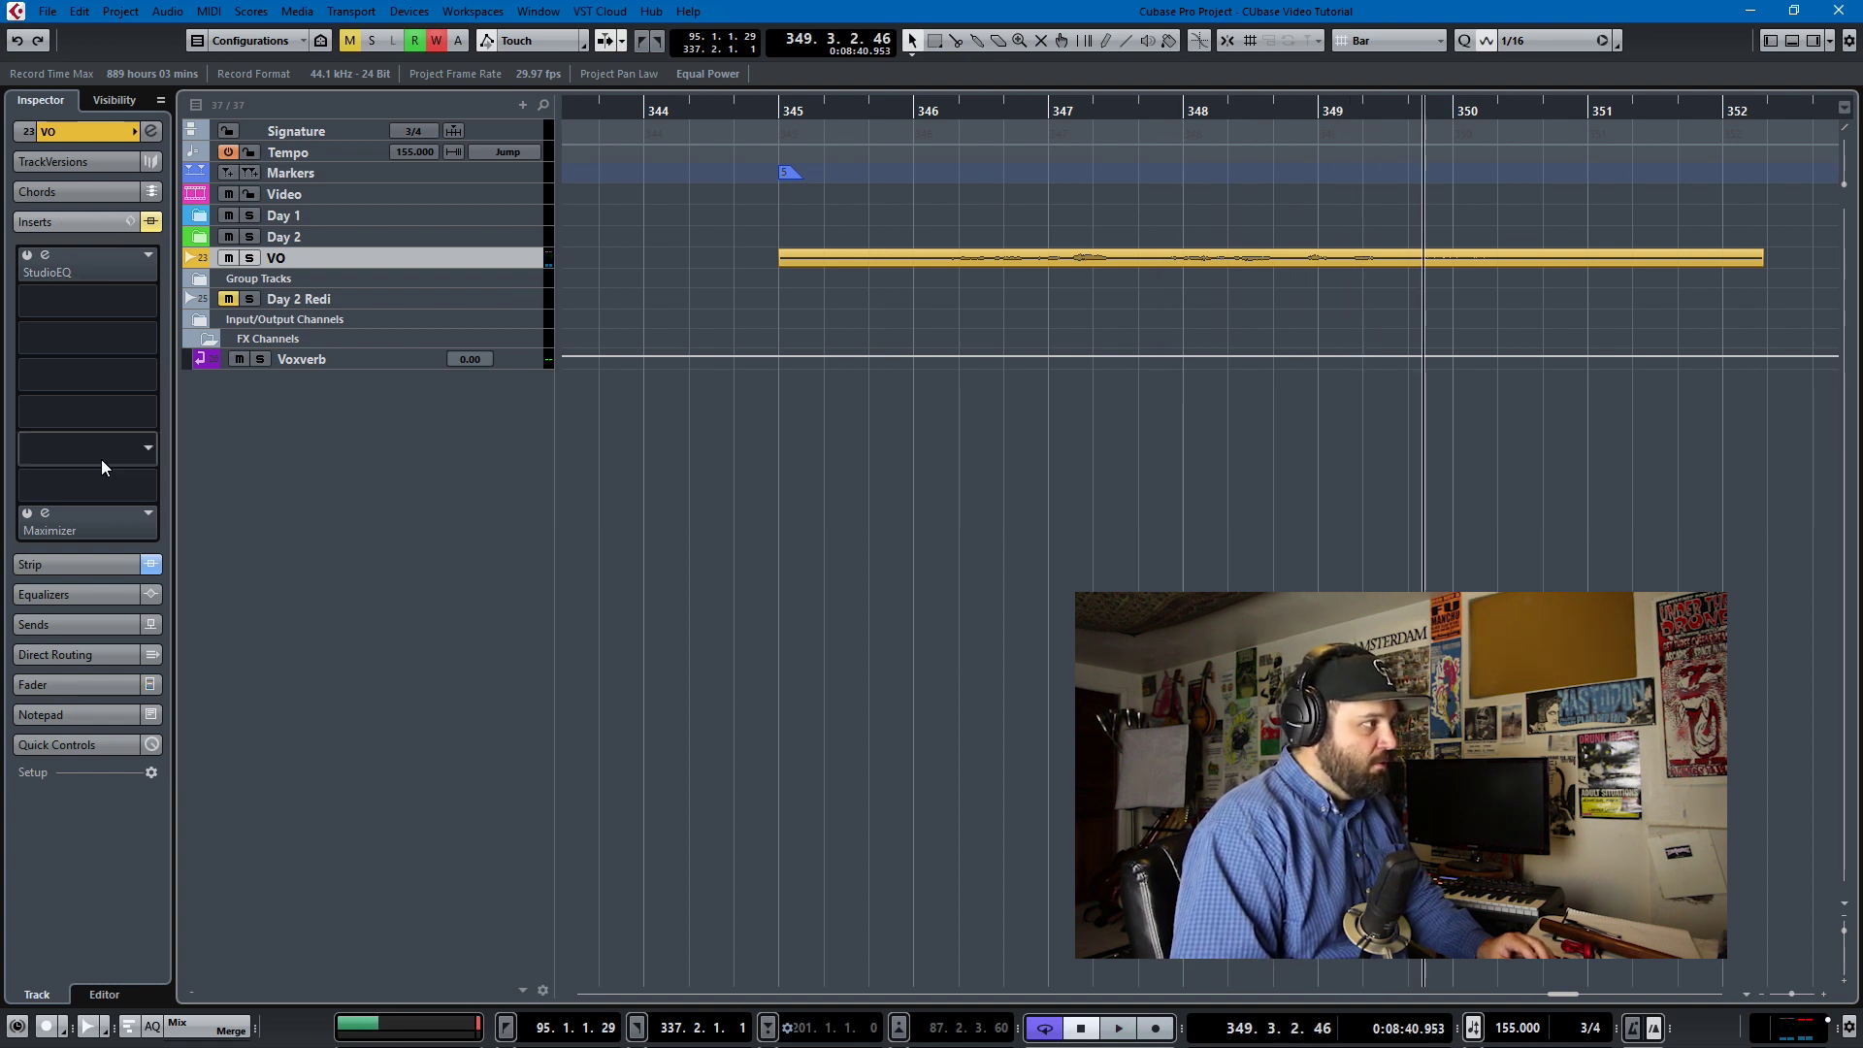
# - Reactivate the VO track's inserts and listen to the recording again with StudioEQ and Maximizer
pyautogui.click(151, 222)
pyautogui.press('KP_Subtract')
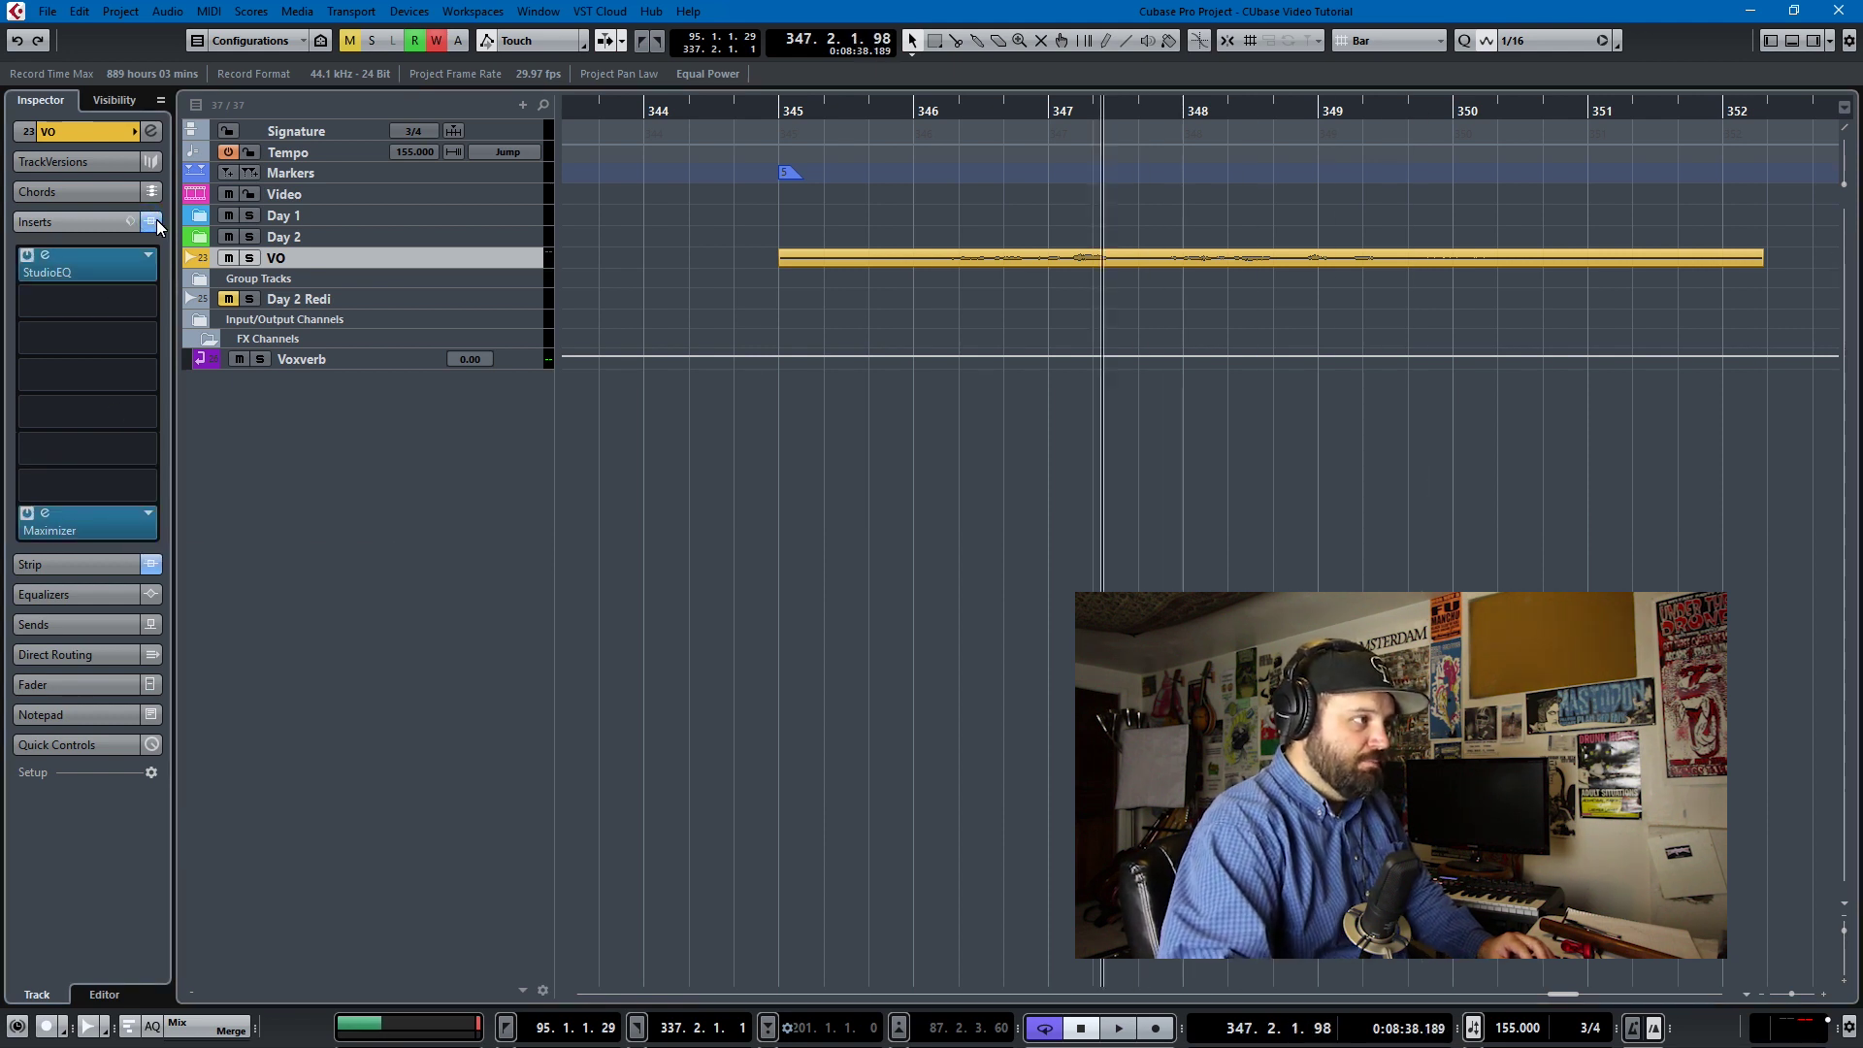
pyautogui.press('space')
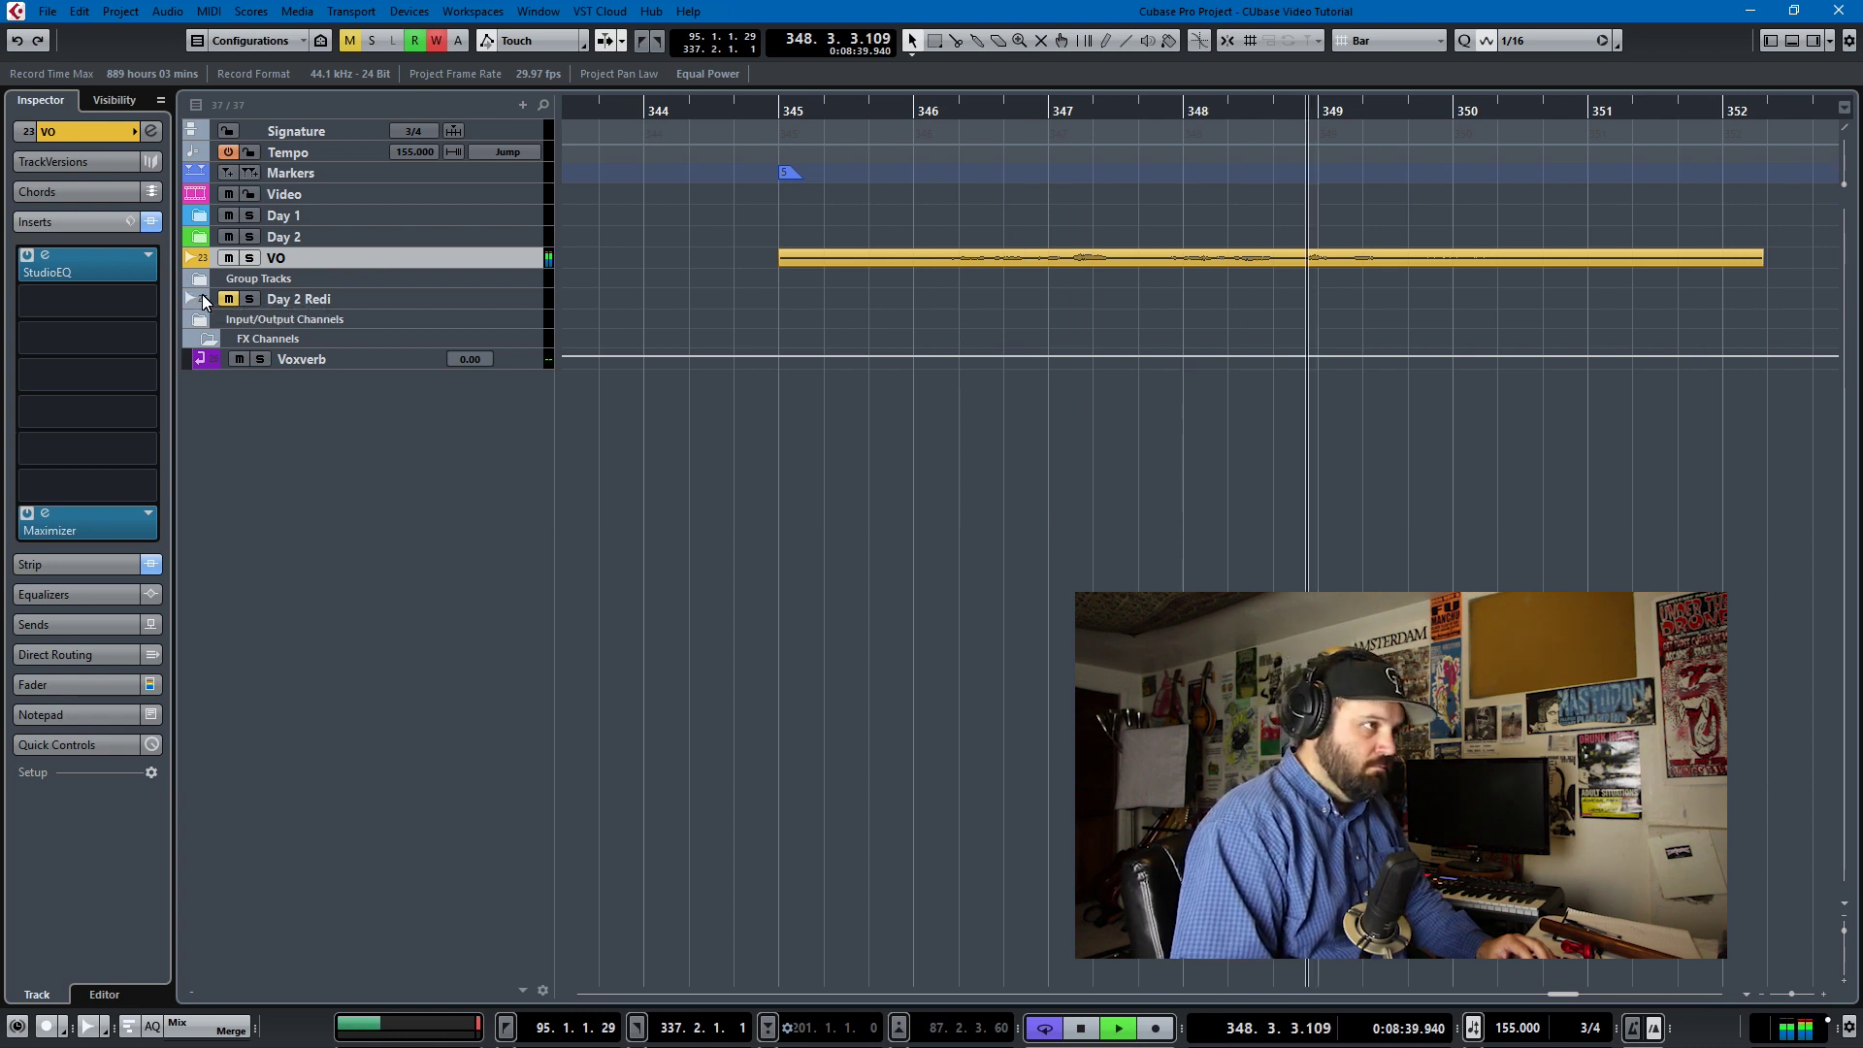
pyautogui.press('space')
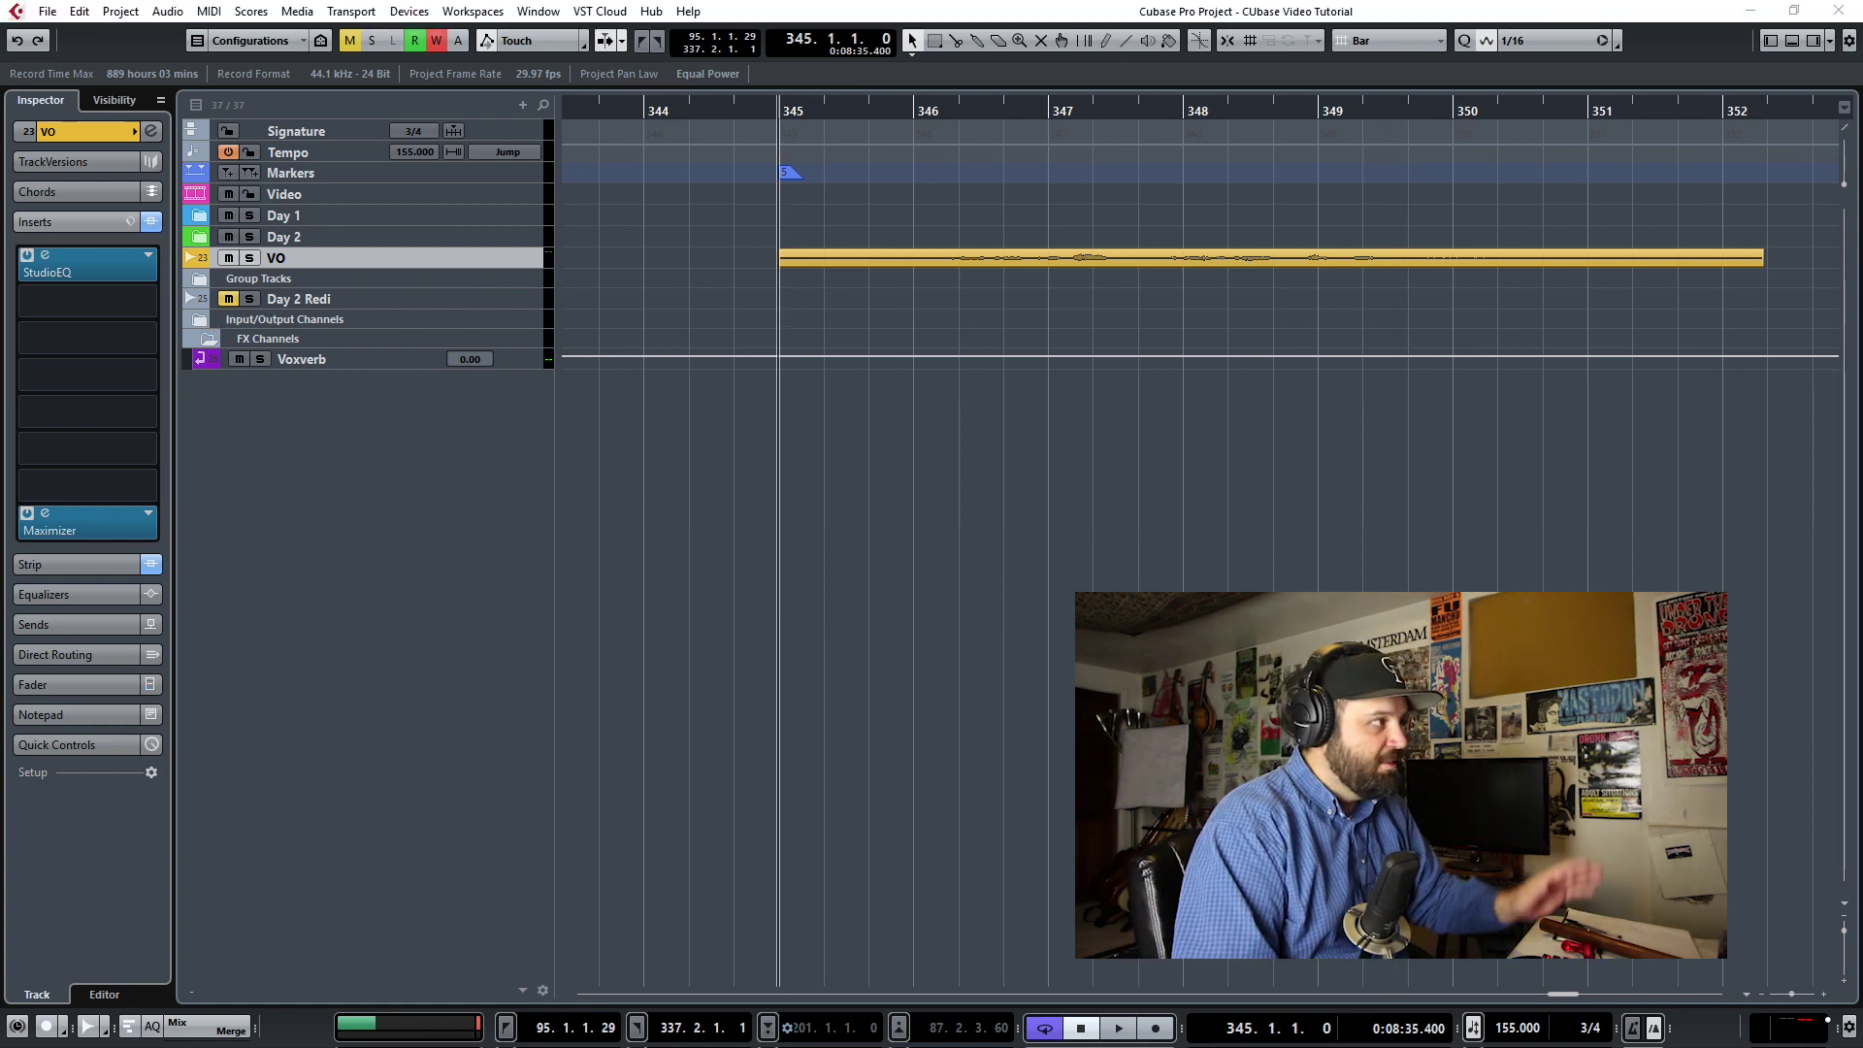
# - Import the MVI_3401 video file together with its audio at bar 345
pyautogui.click(48, 12)
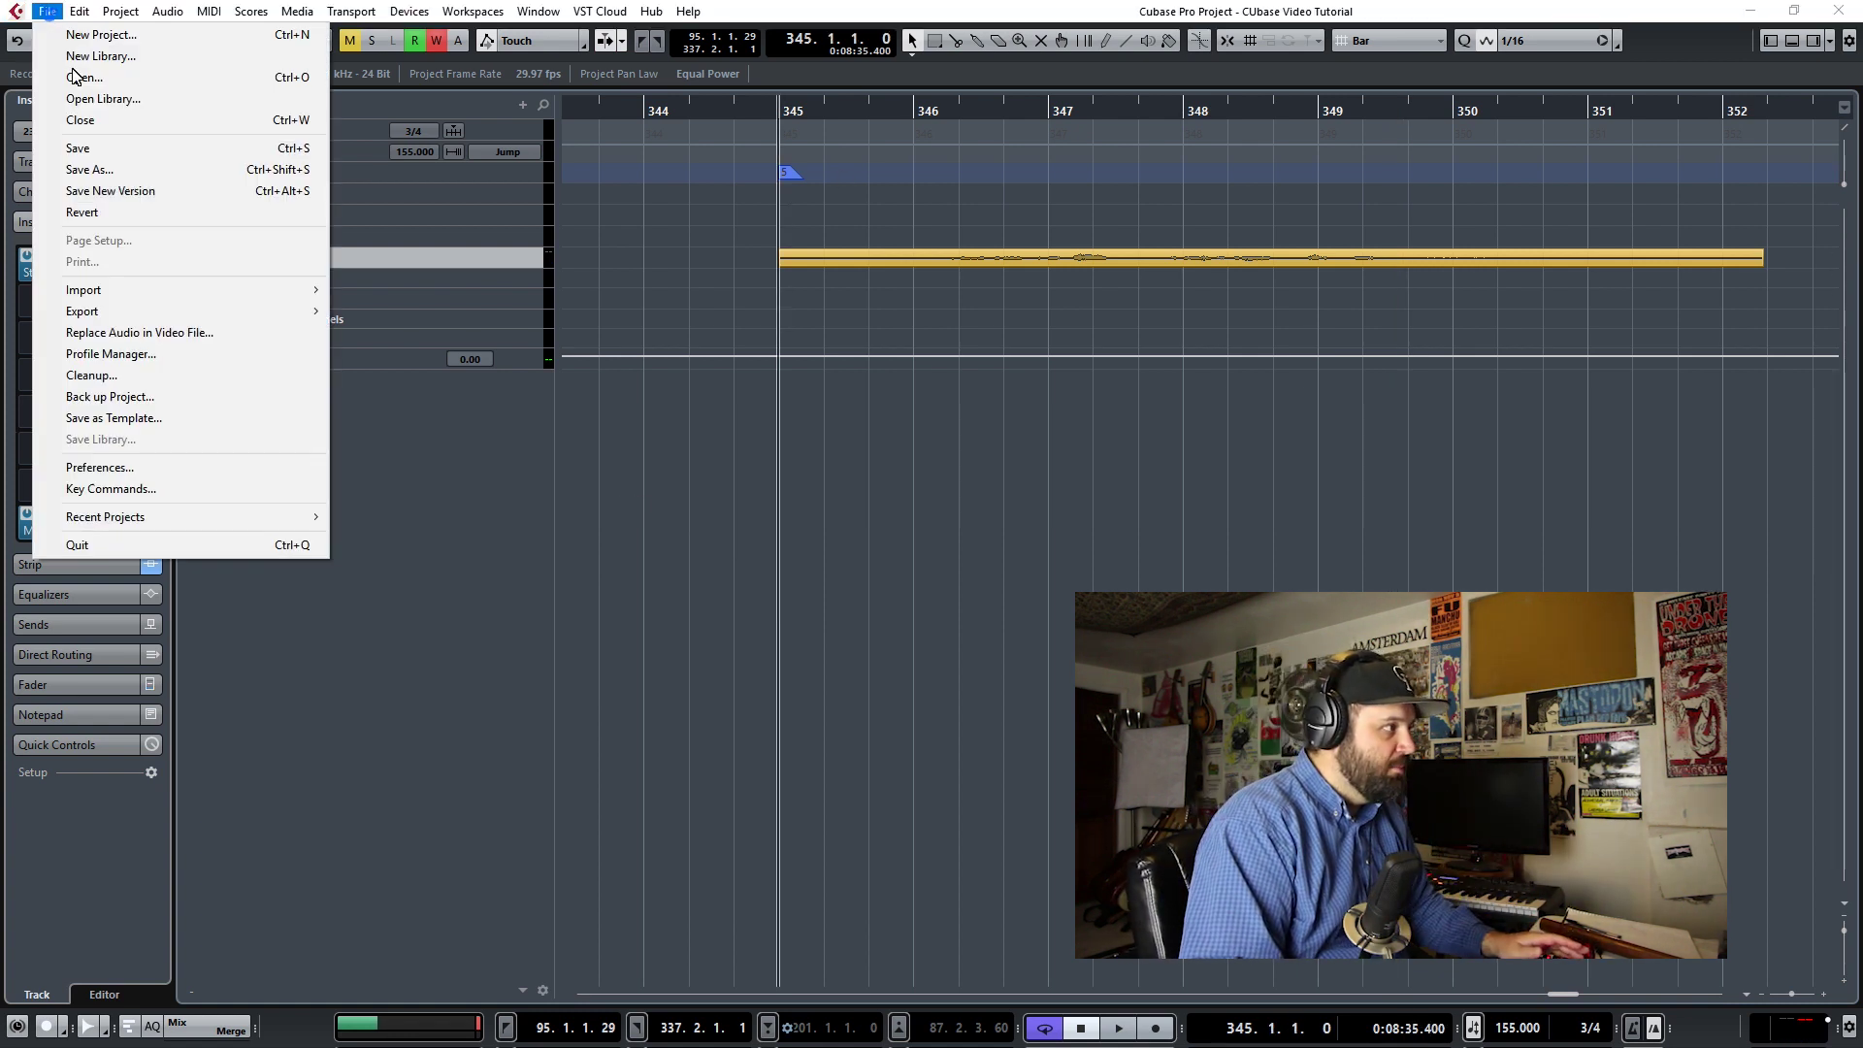
pyautogui.moveTo(136, 290)
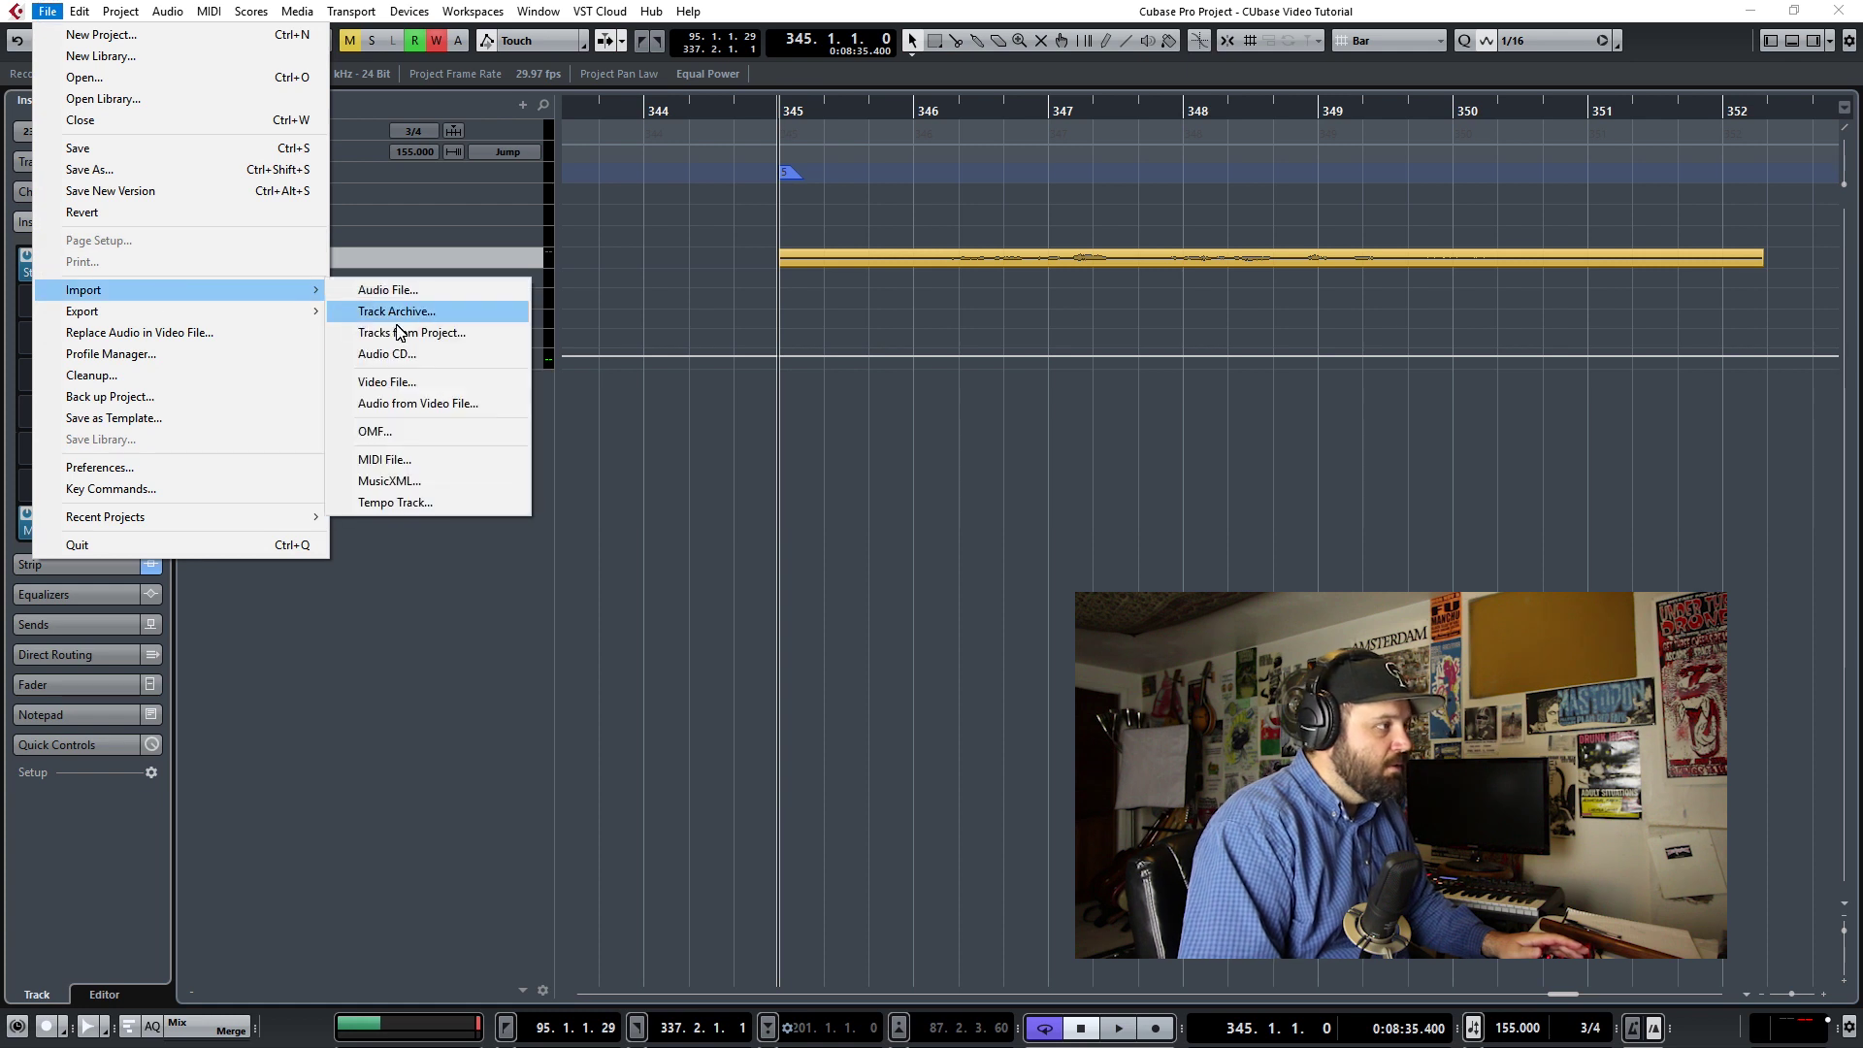
pyautogui.click(398, 385)
pyautogui.click(1350, 578)
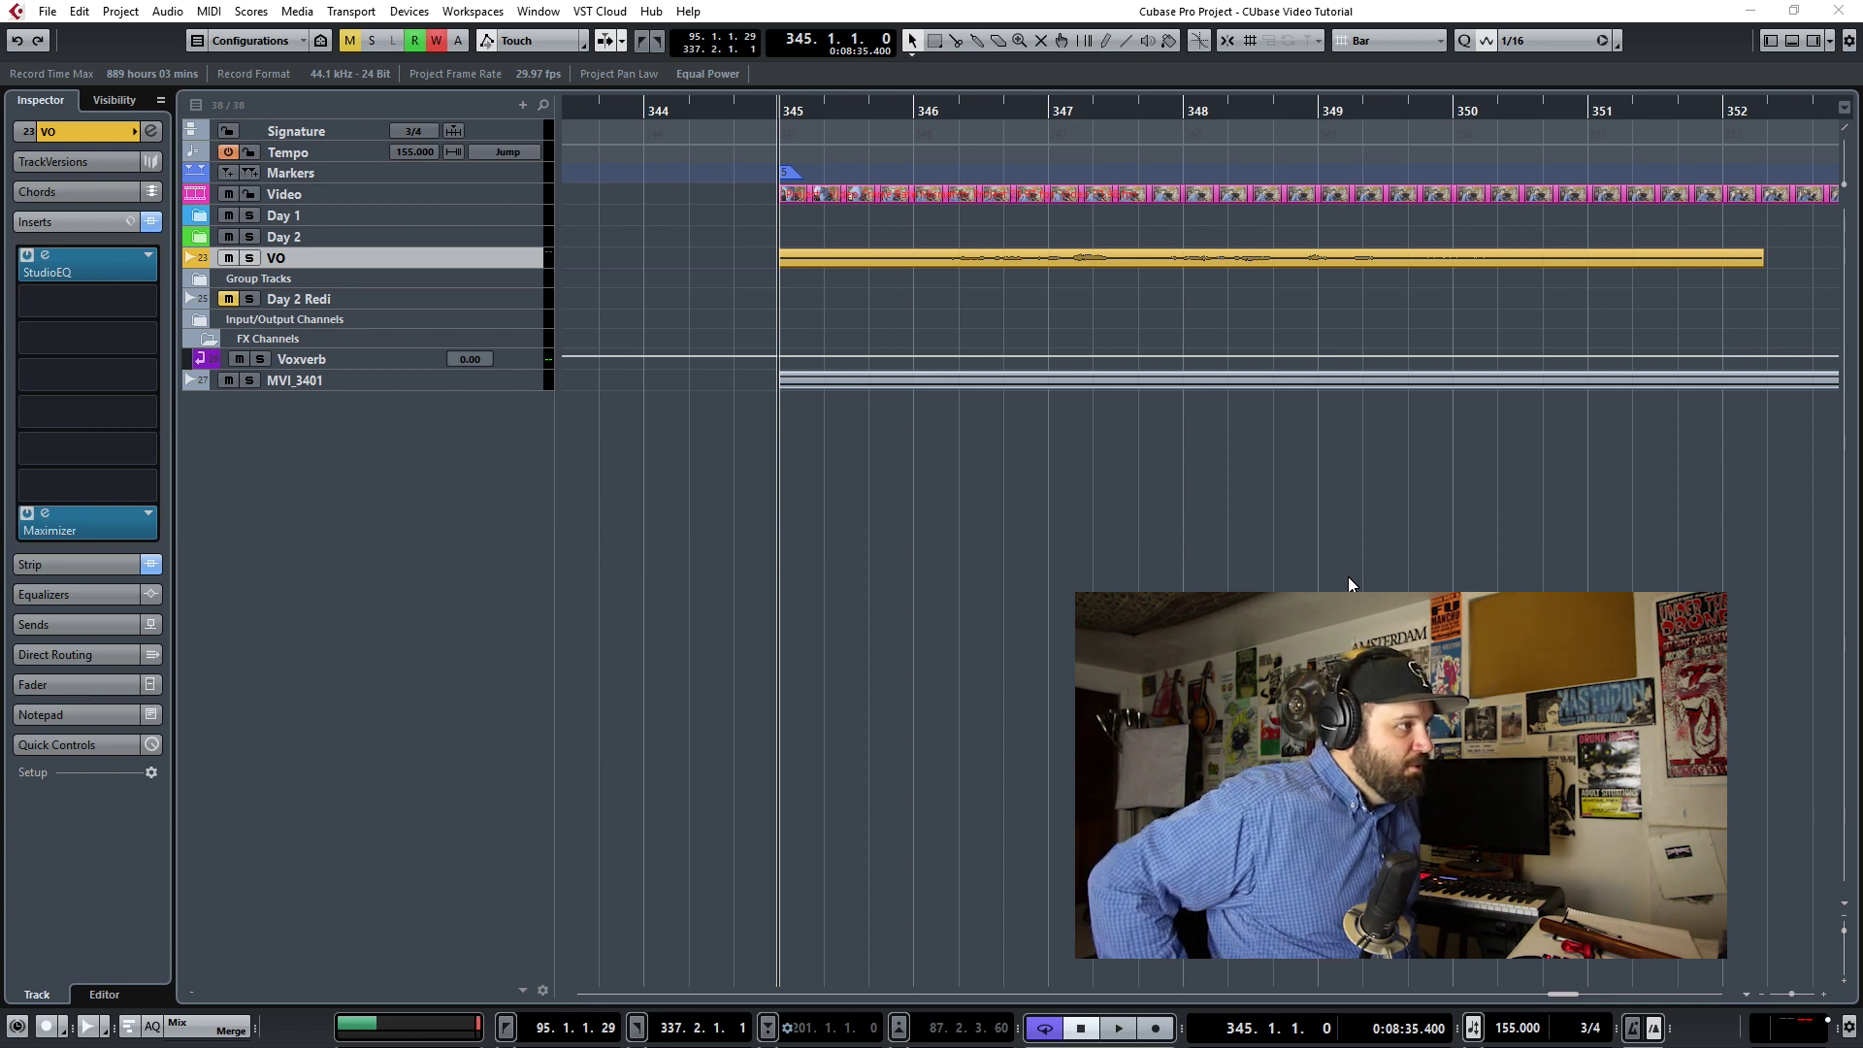
pyautogui.click(1050, 187)
pyautogui.click(722, 657)
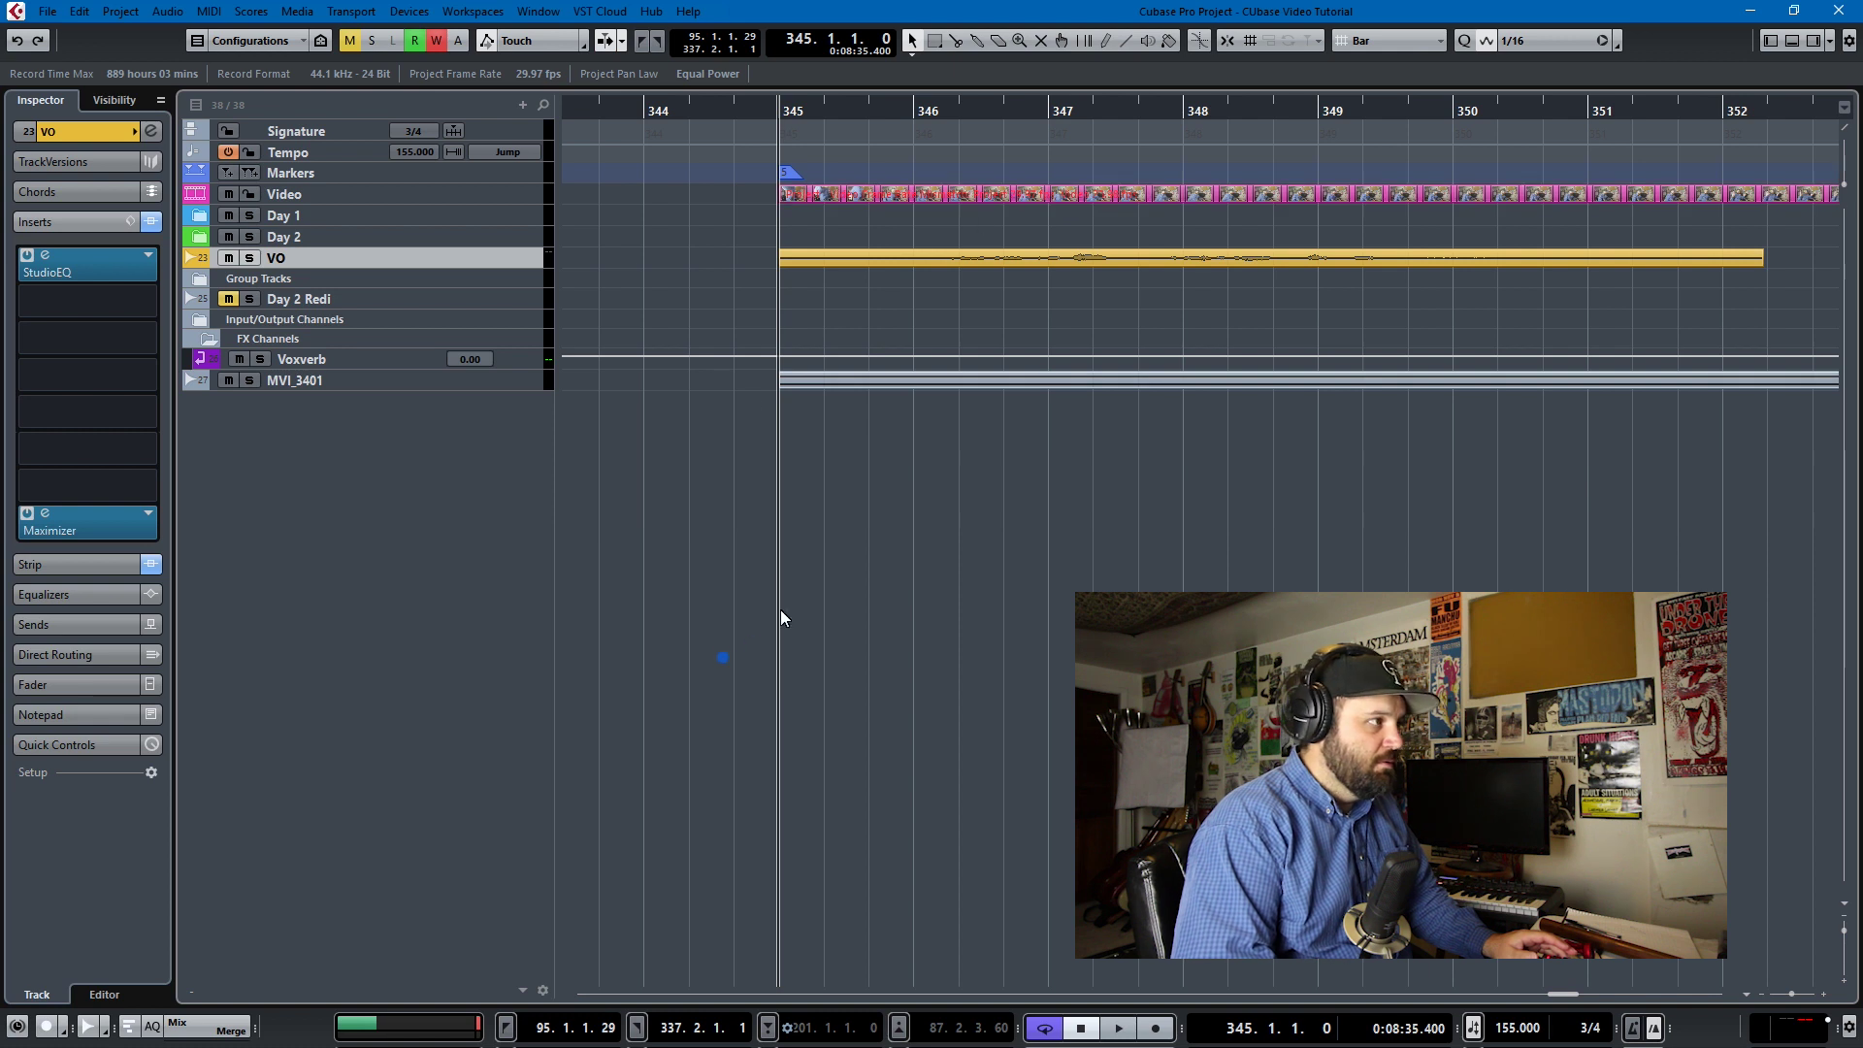
# - Try sliding the video event earlier and the MVI_3401 audio event later, independently of each other
pyautogui.moveTo(996, 194); pyautogui.dragTo(807, 190)
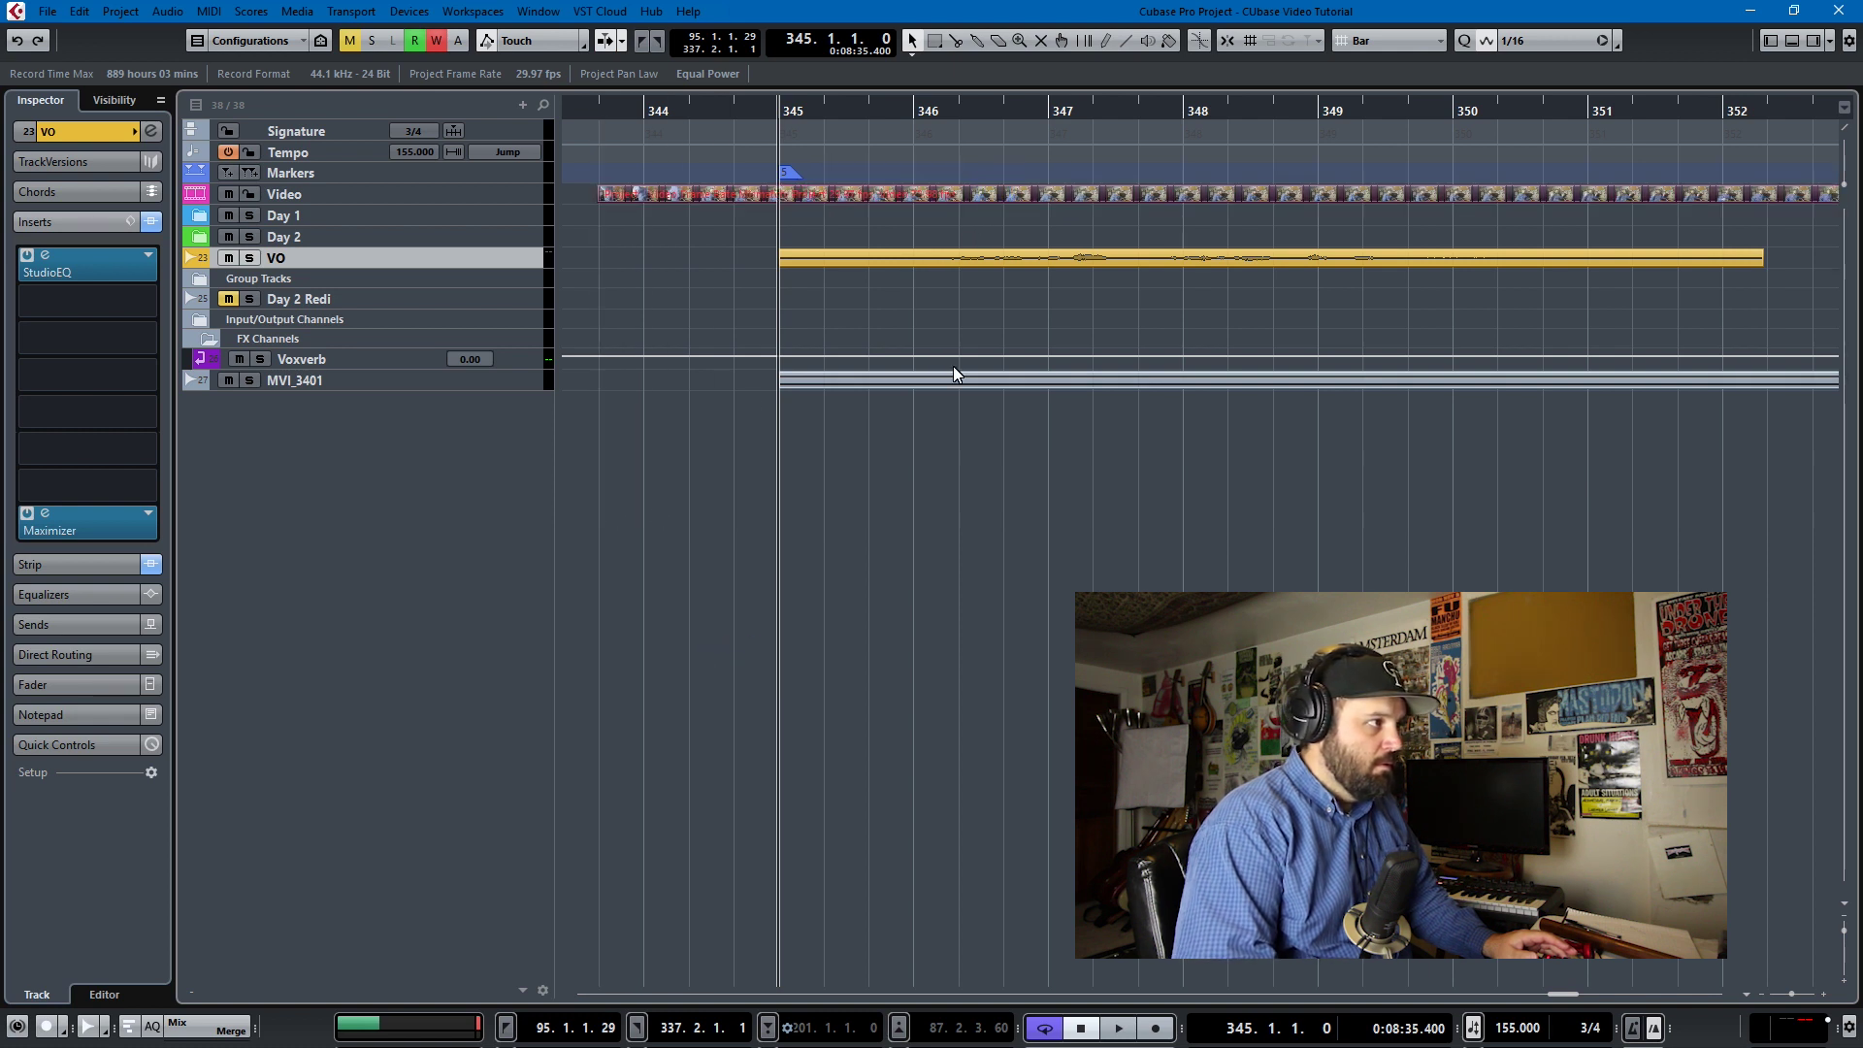
pyautogui.scroll(-4, 1215, 431)
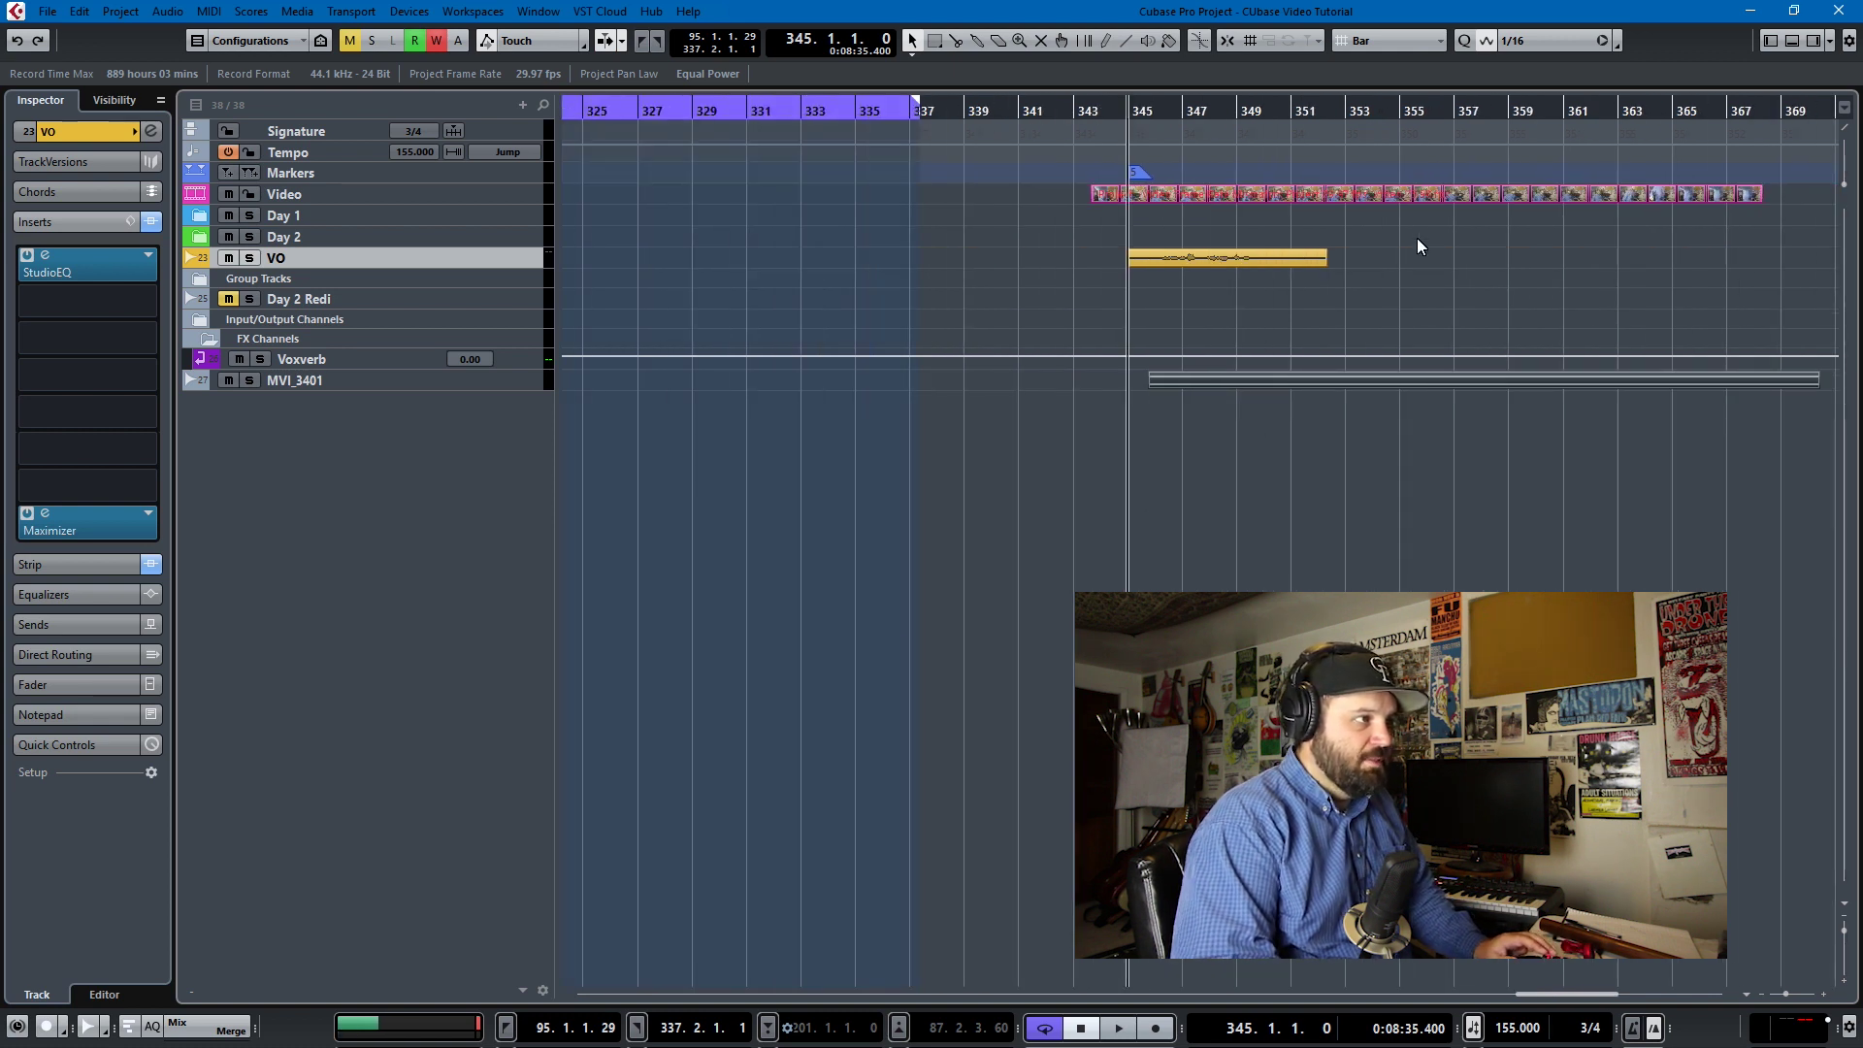
pyautogui.moveTo(1399, 192); pyautogui.dragTo(1302, 194)
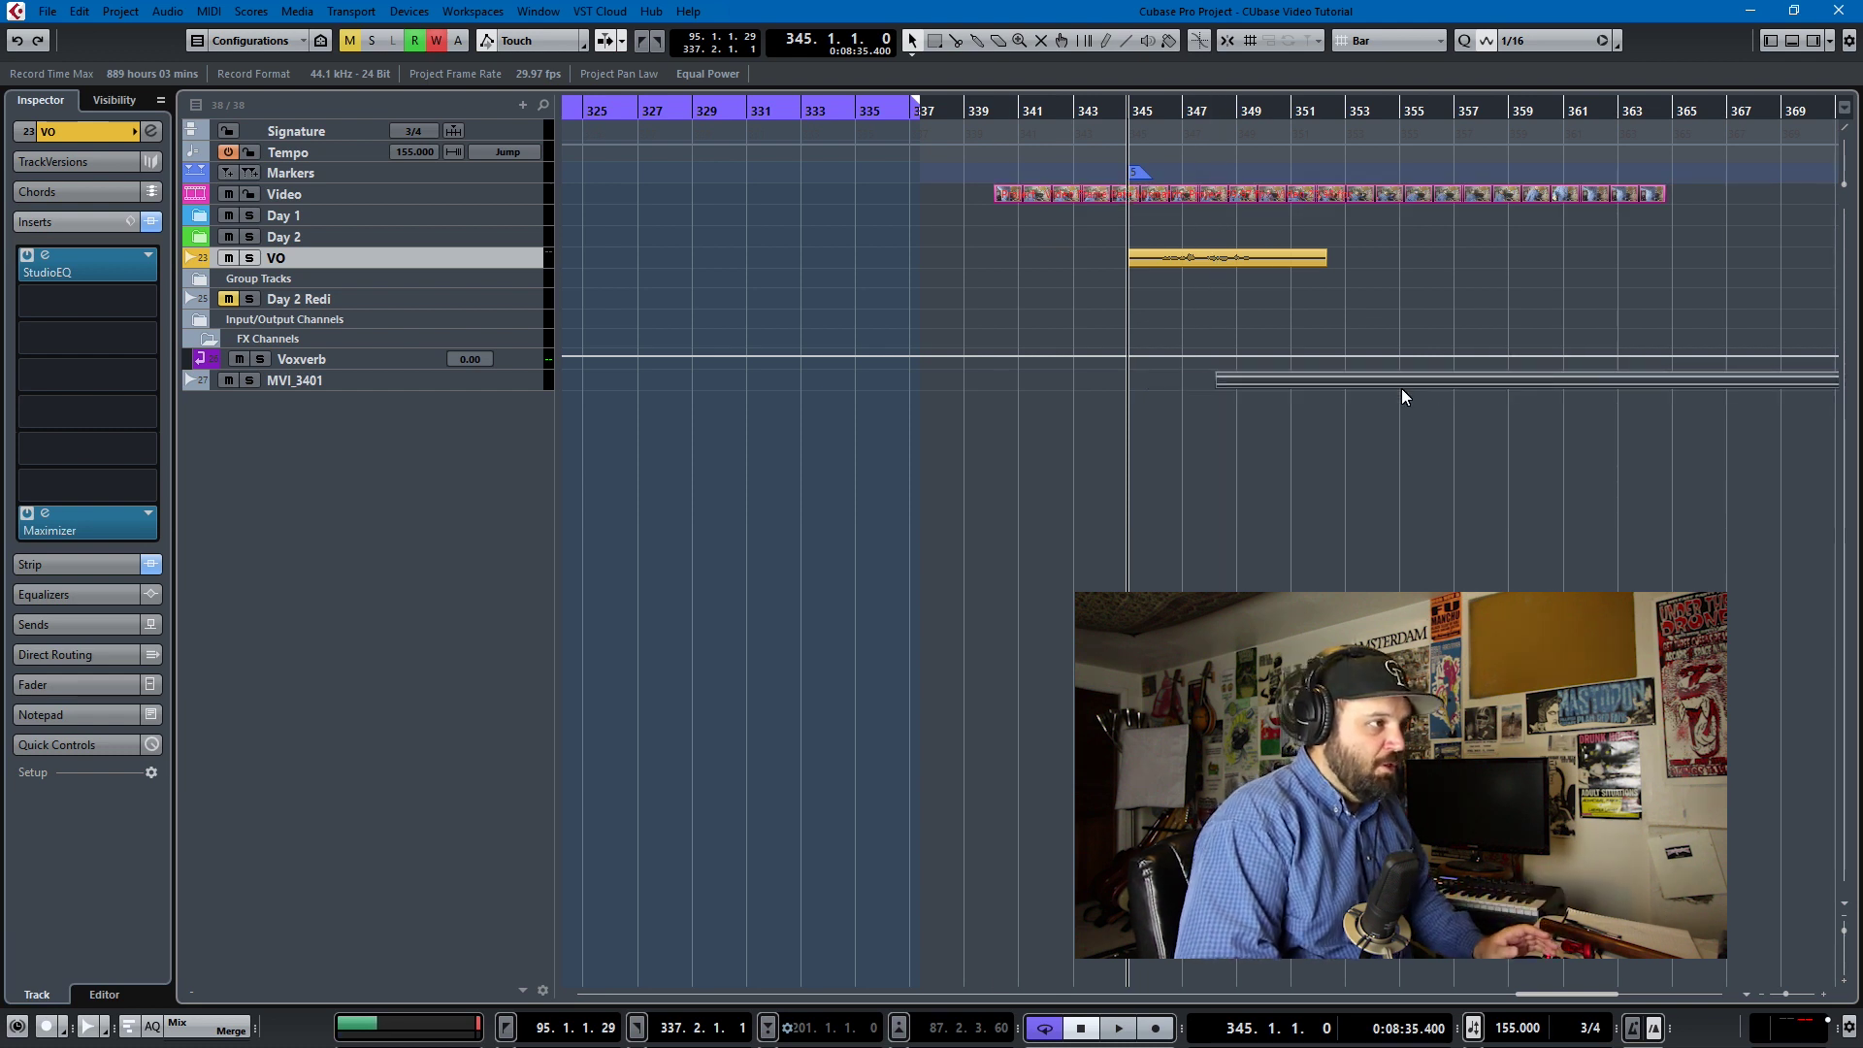
pyautogui.click(1227, 42)
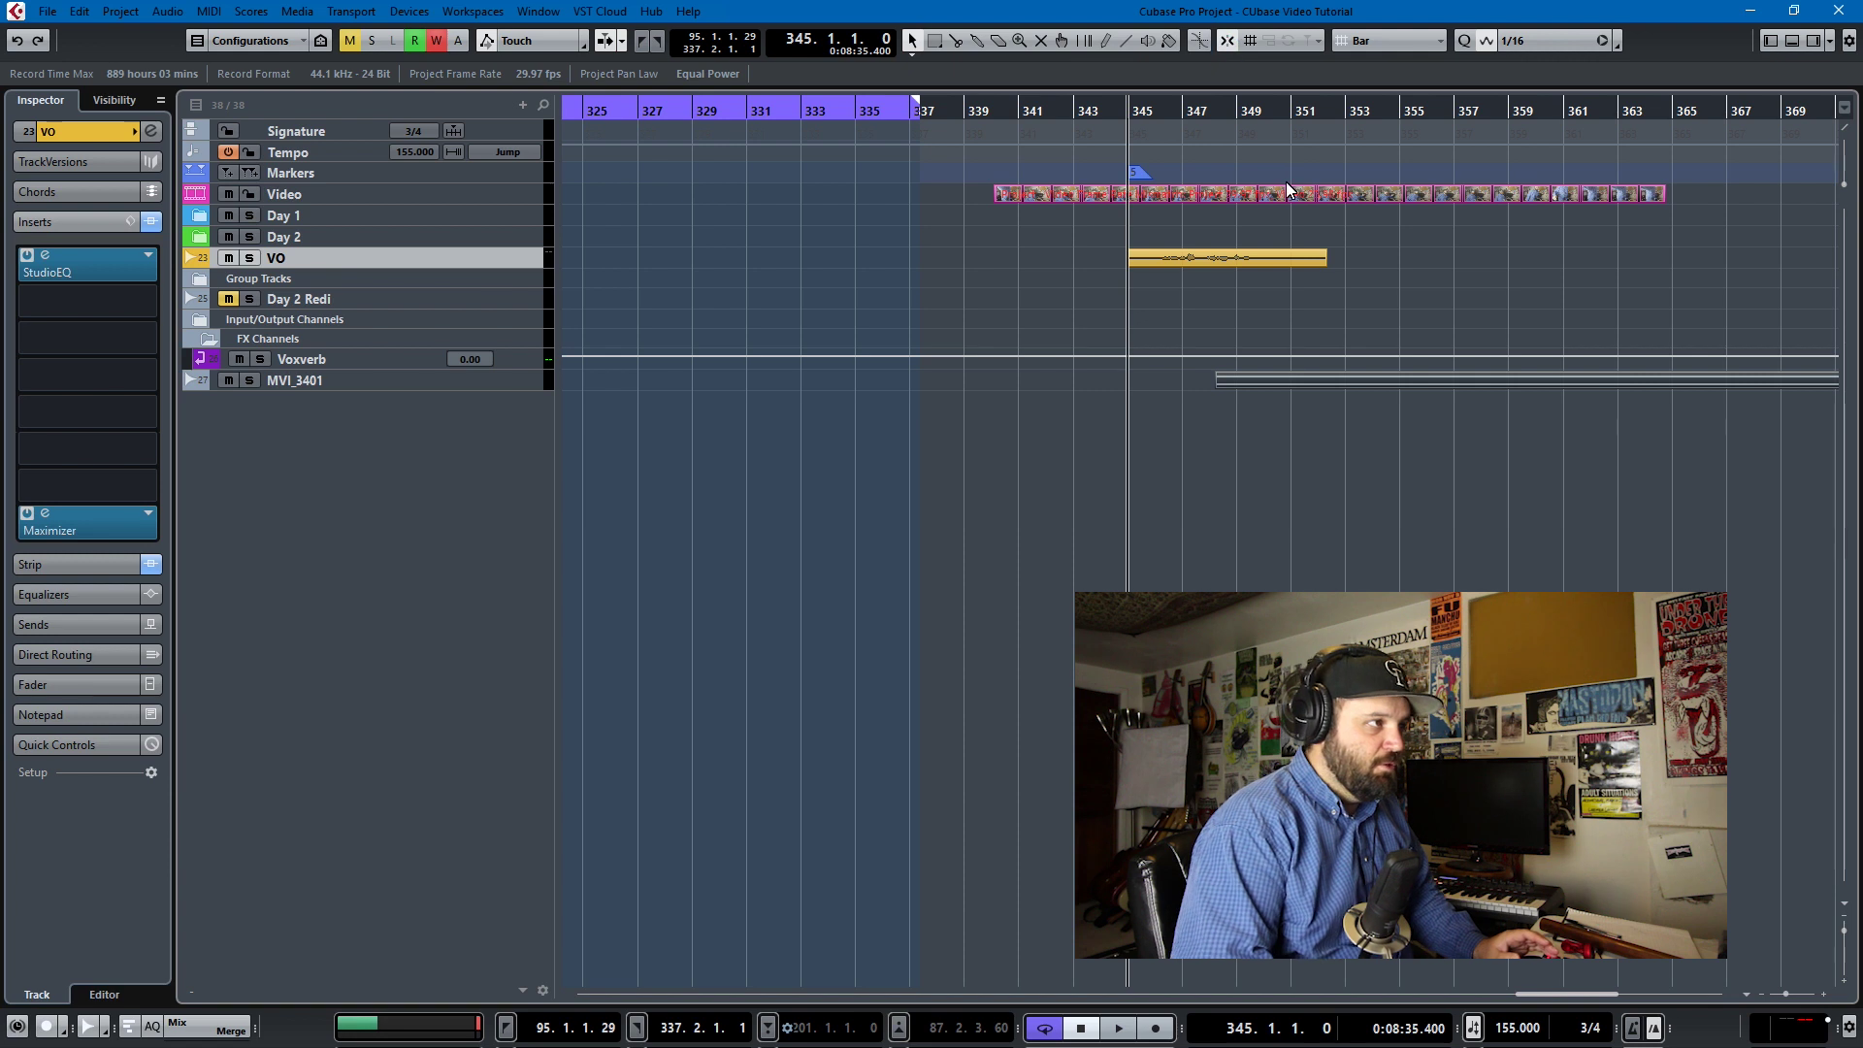
pyautogui.hscroll(6, 1295, 188)
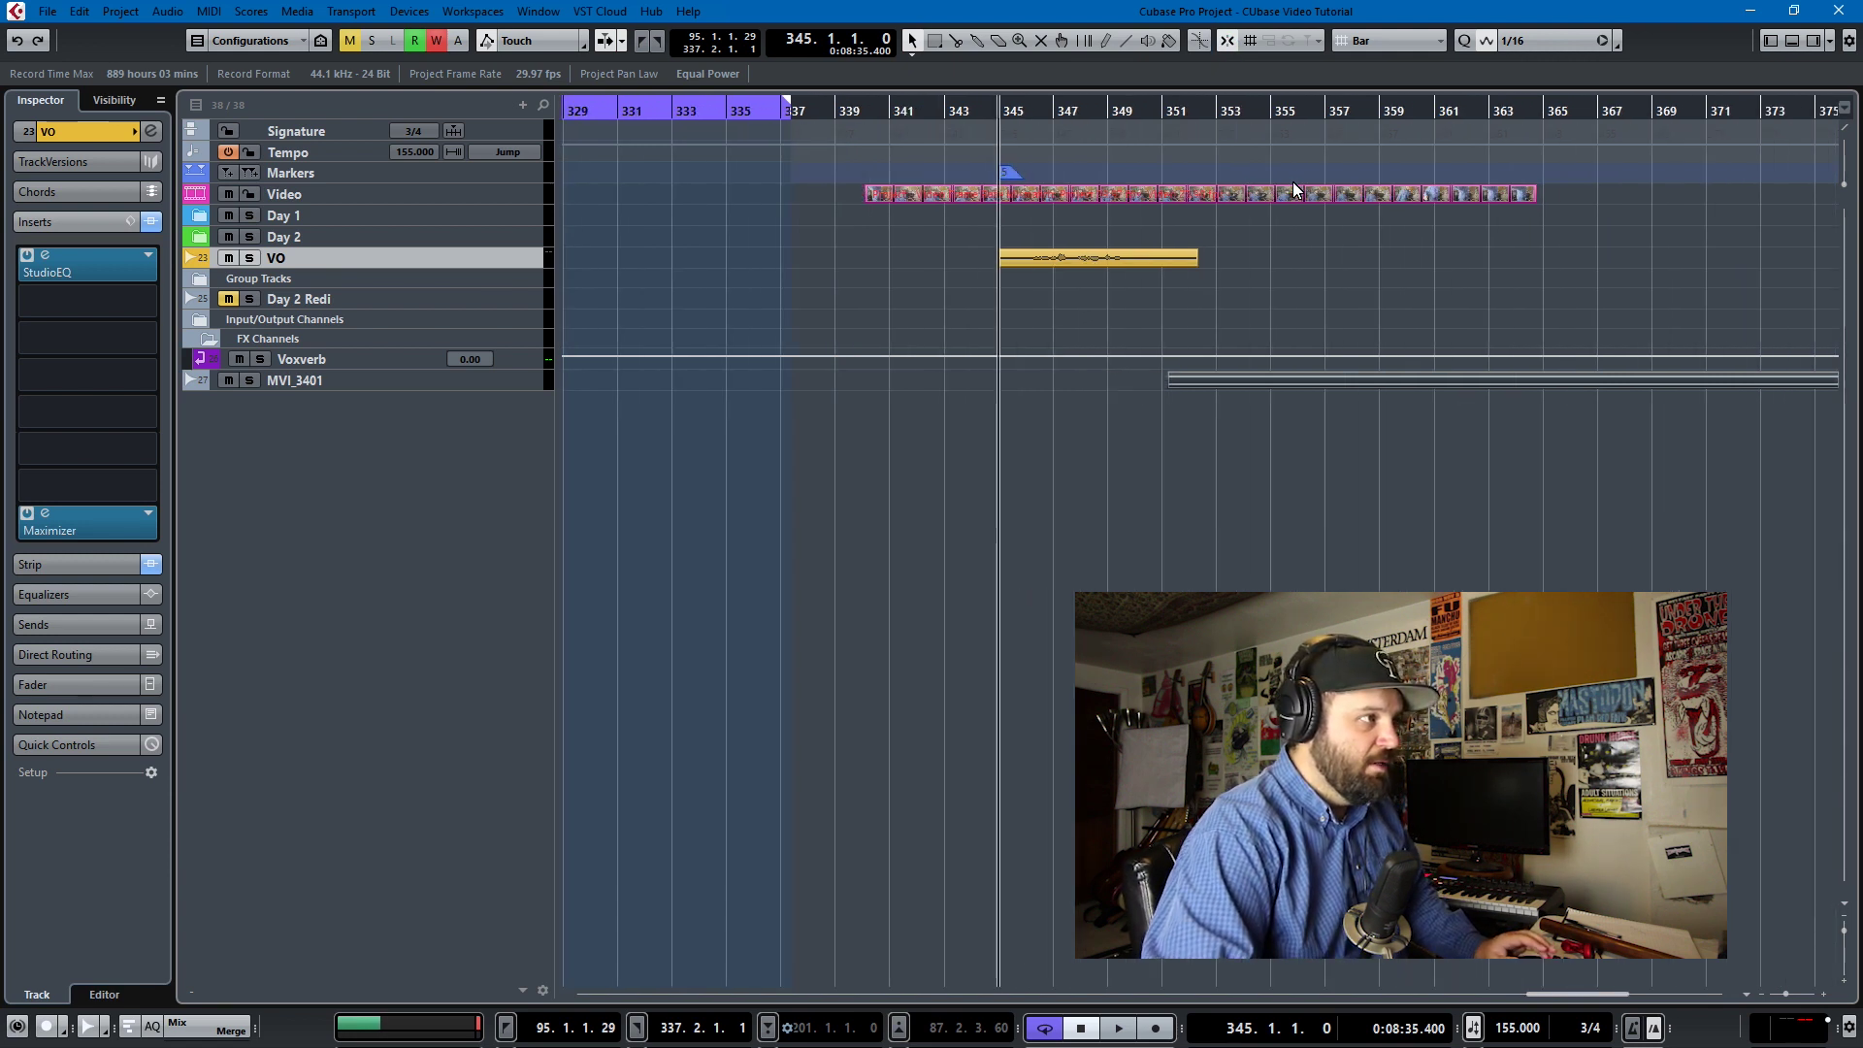
pyautogui.click(1285, 196)
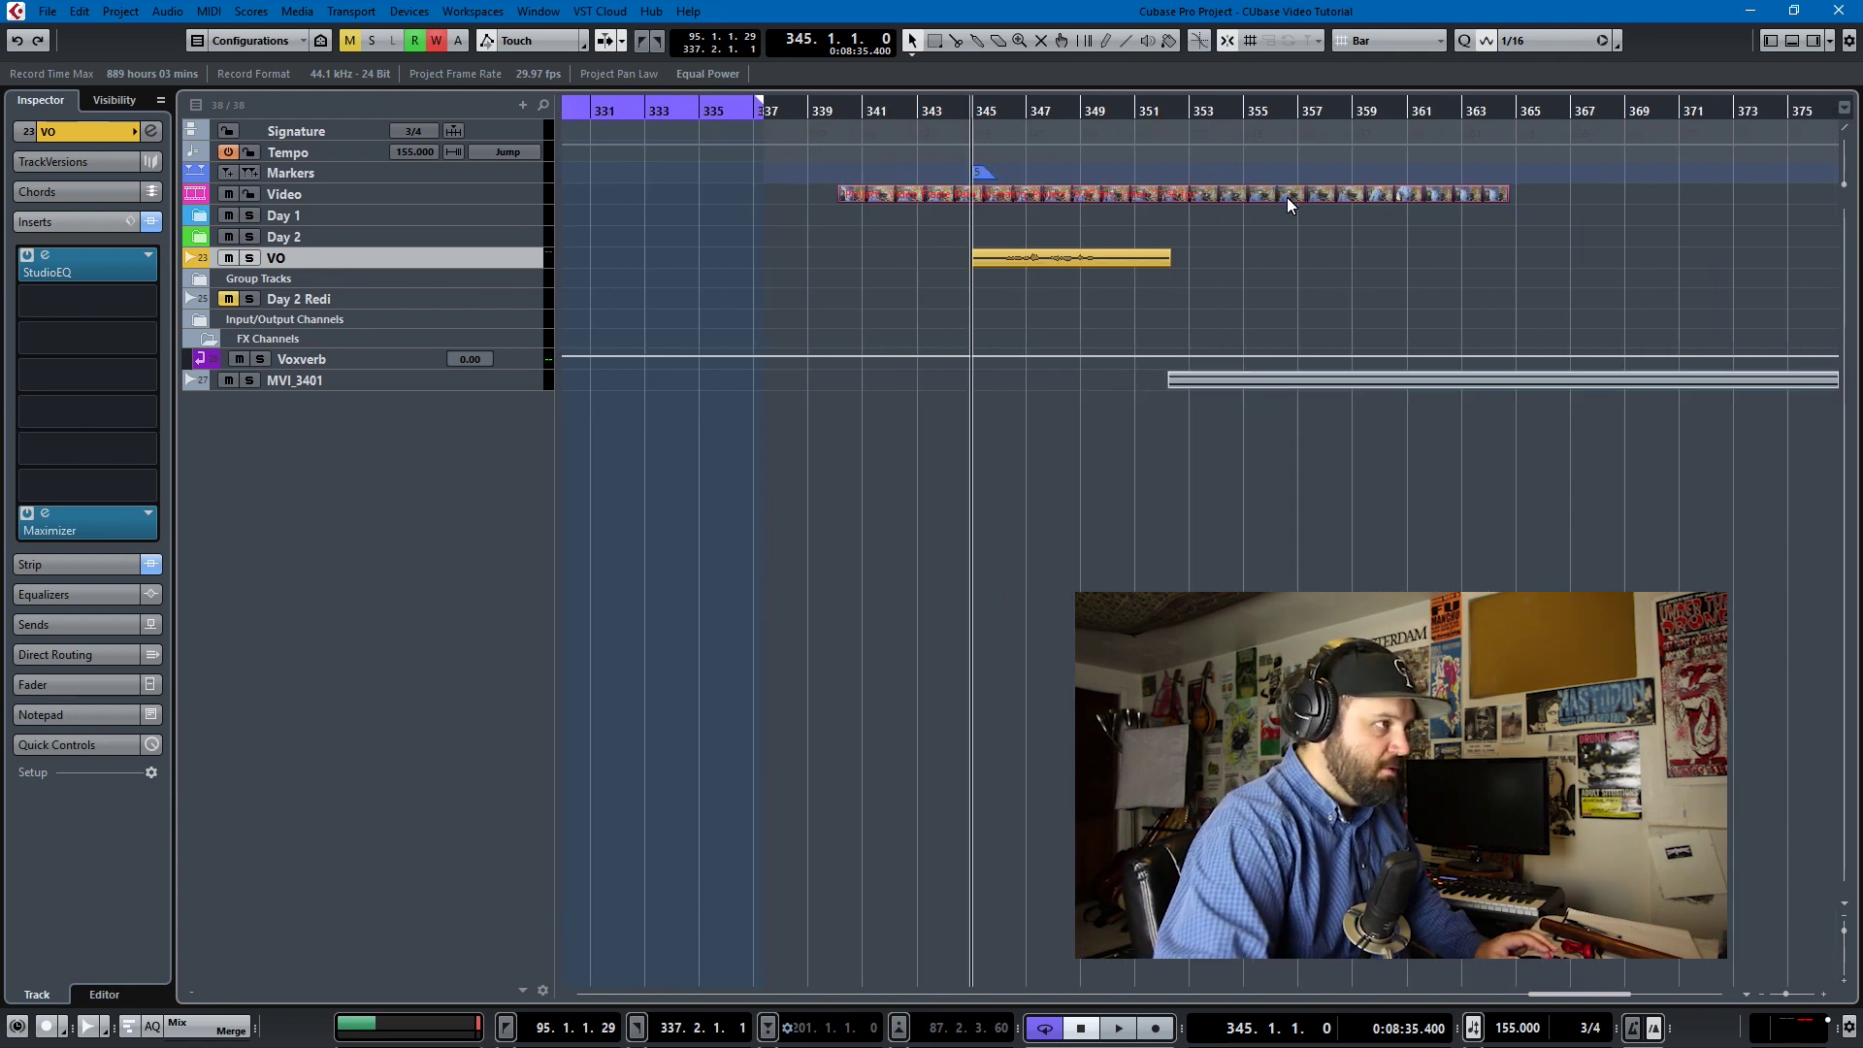
pyautogui.hotkey('ctrl', 'Right')
pyautogui.hotkey('ctrl', 'Right')
pyautogui.hotkey('ctrl', 'Right')
pyautogui.hotkey('ctrl', 'Right')
pyautogui.hotkey('ctrl', 'Right')
pyautogui.scroll(5, 1301, 213)
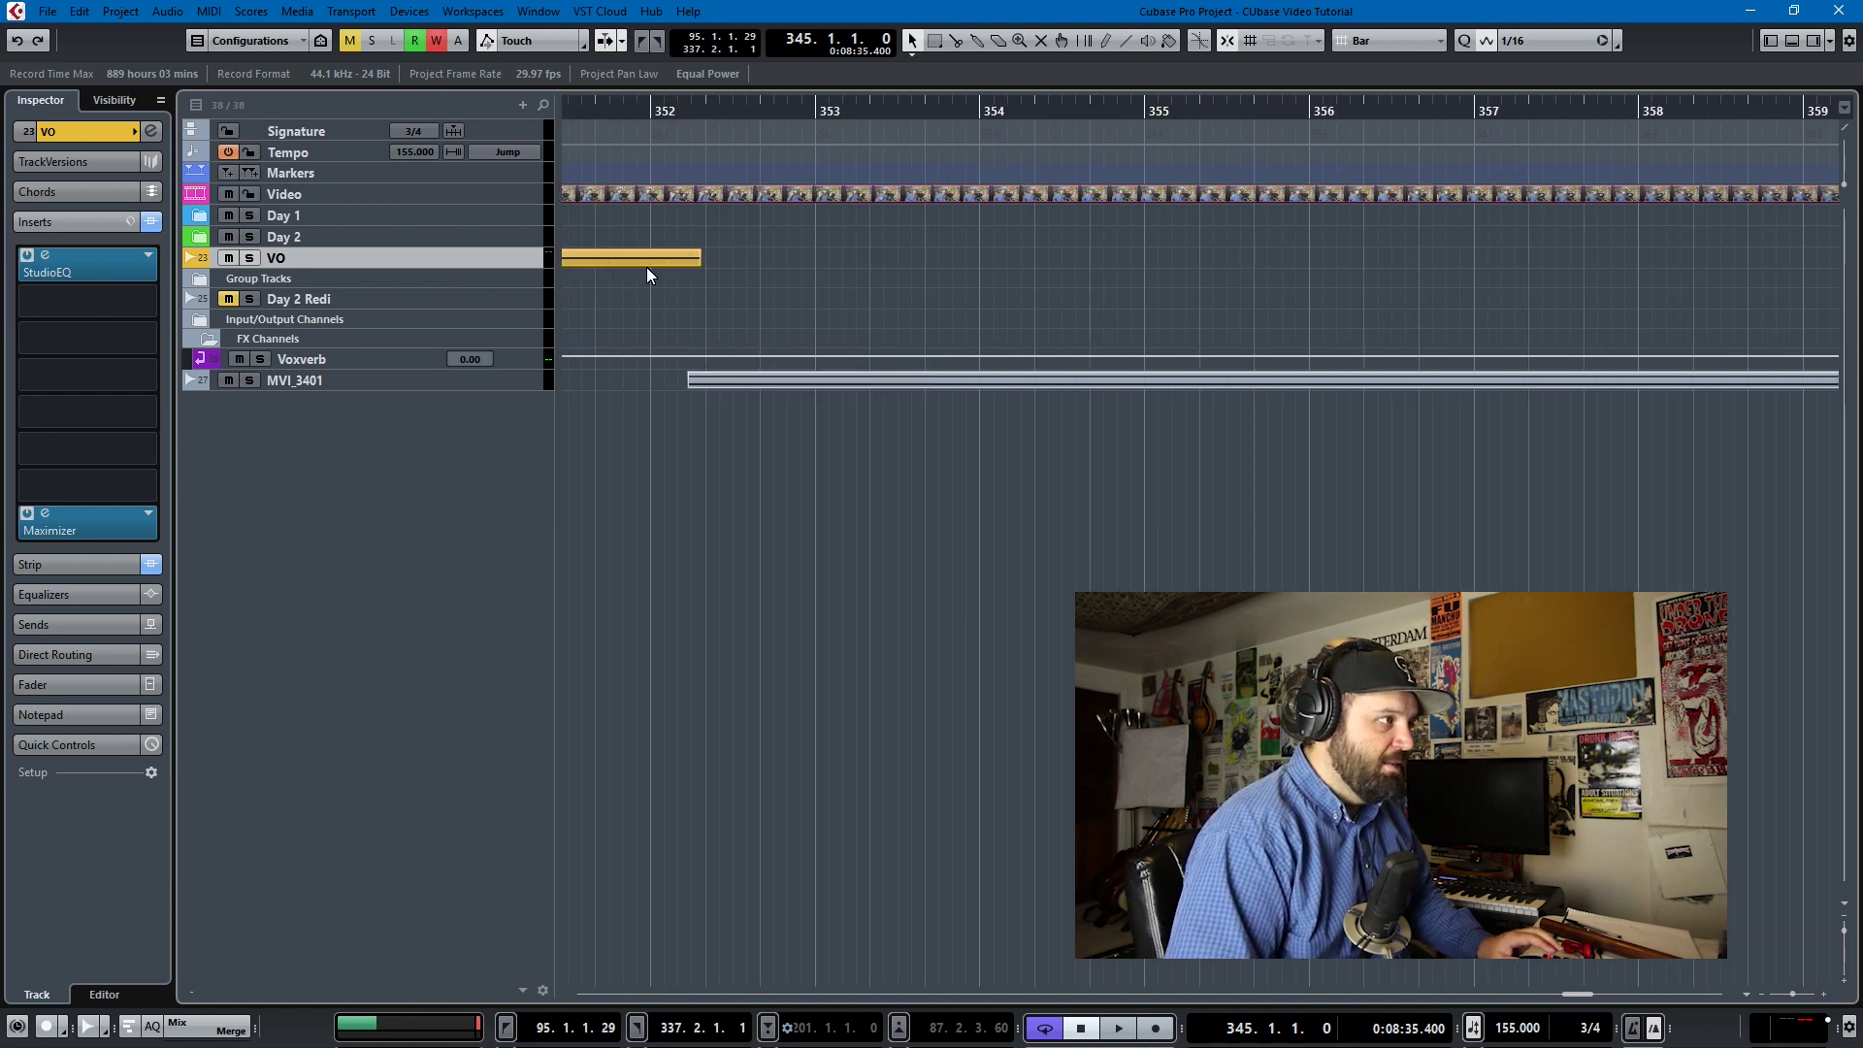
# - Return the video event and the MVI_3401 audio event to a shared start at bar 345
pyautogui.hscroll(-6, 649, 264)
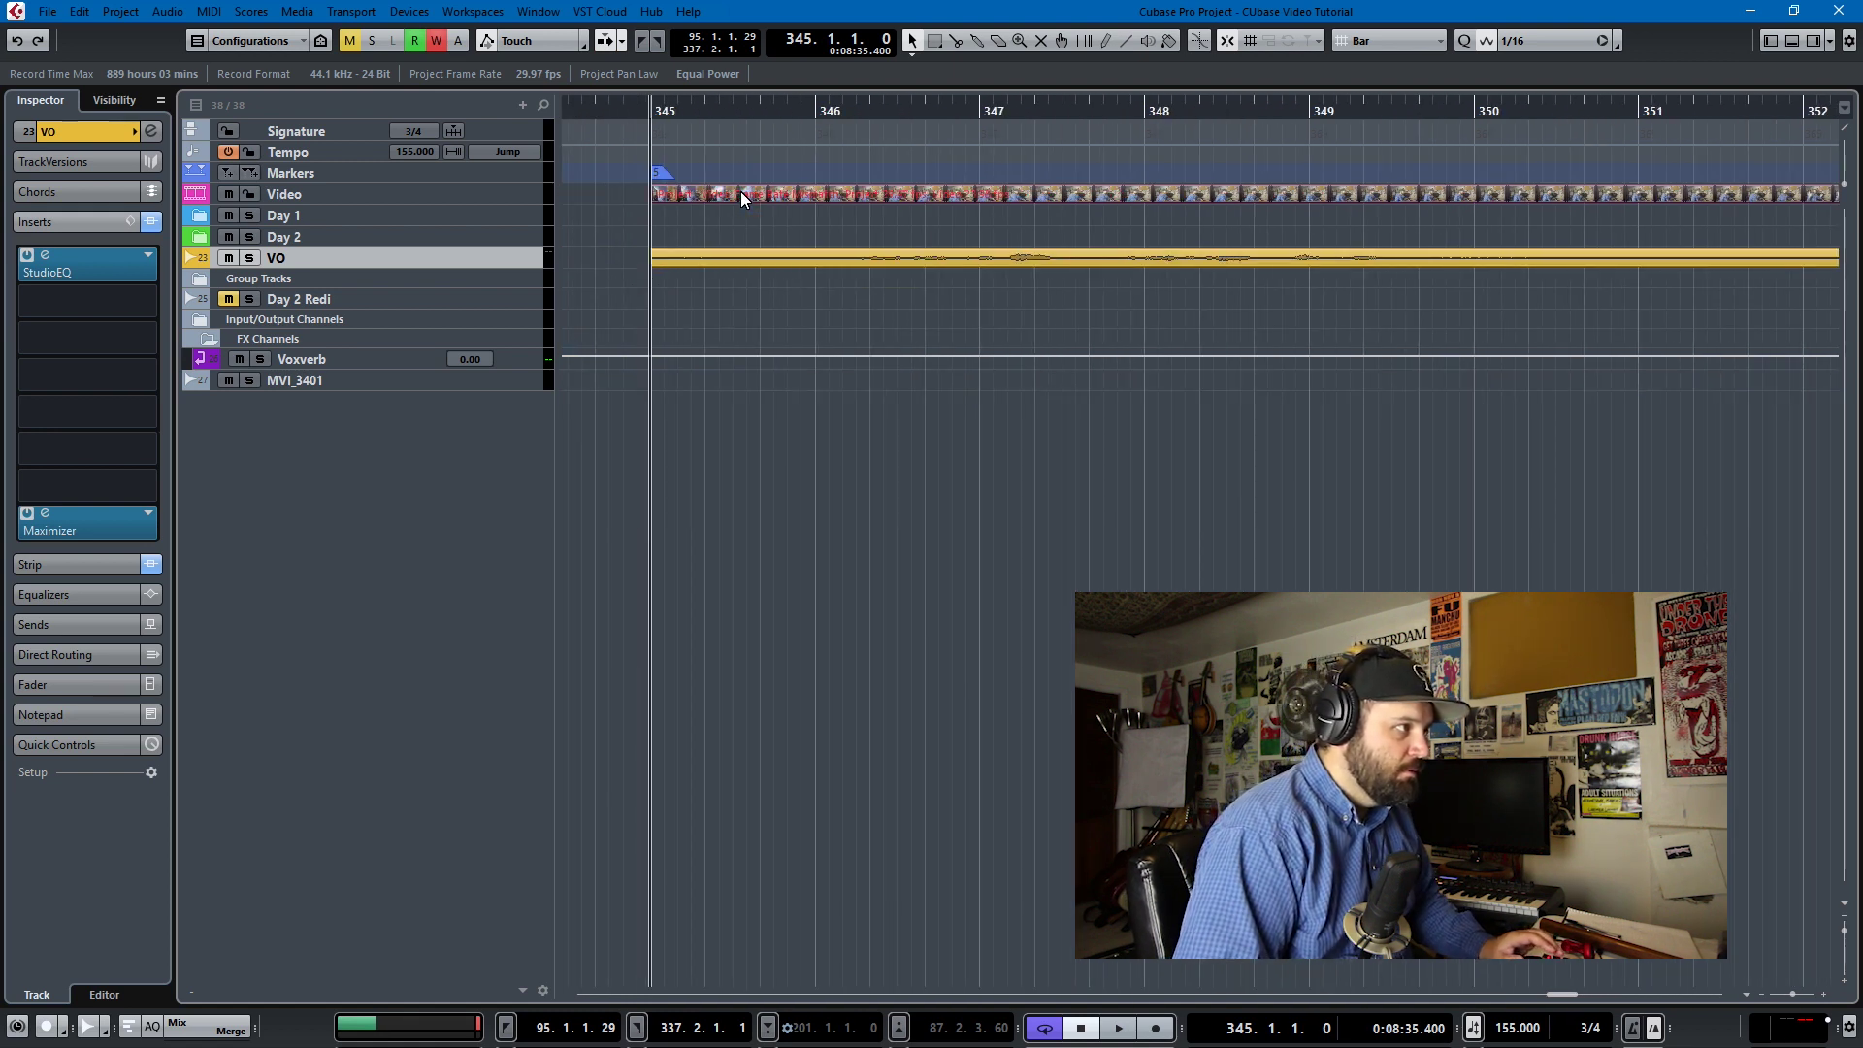
pyautogui.scroll(-1, 862, 257)
pyautogui.scroll(-3, 865, 264)
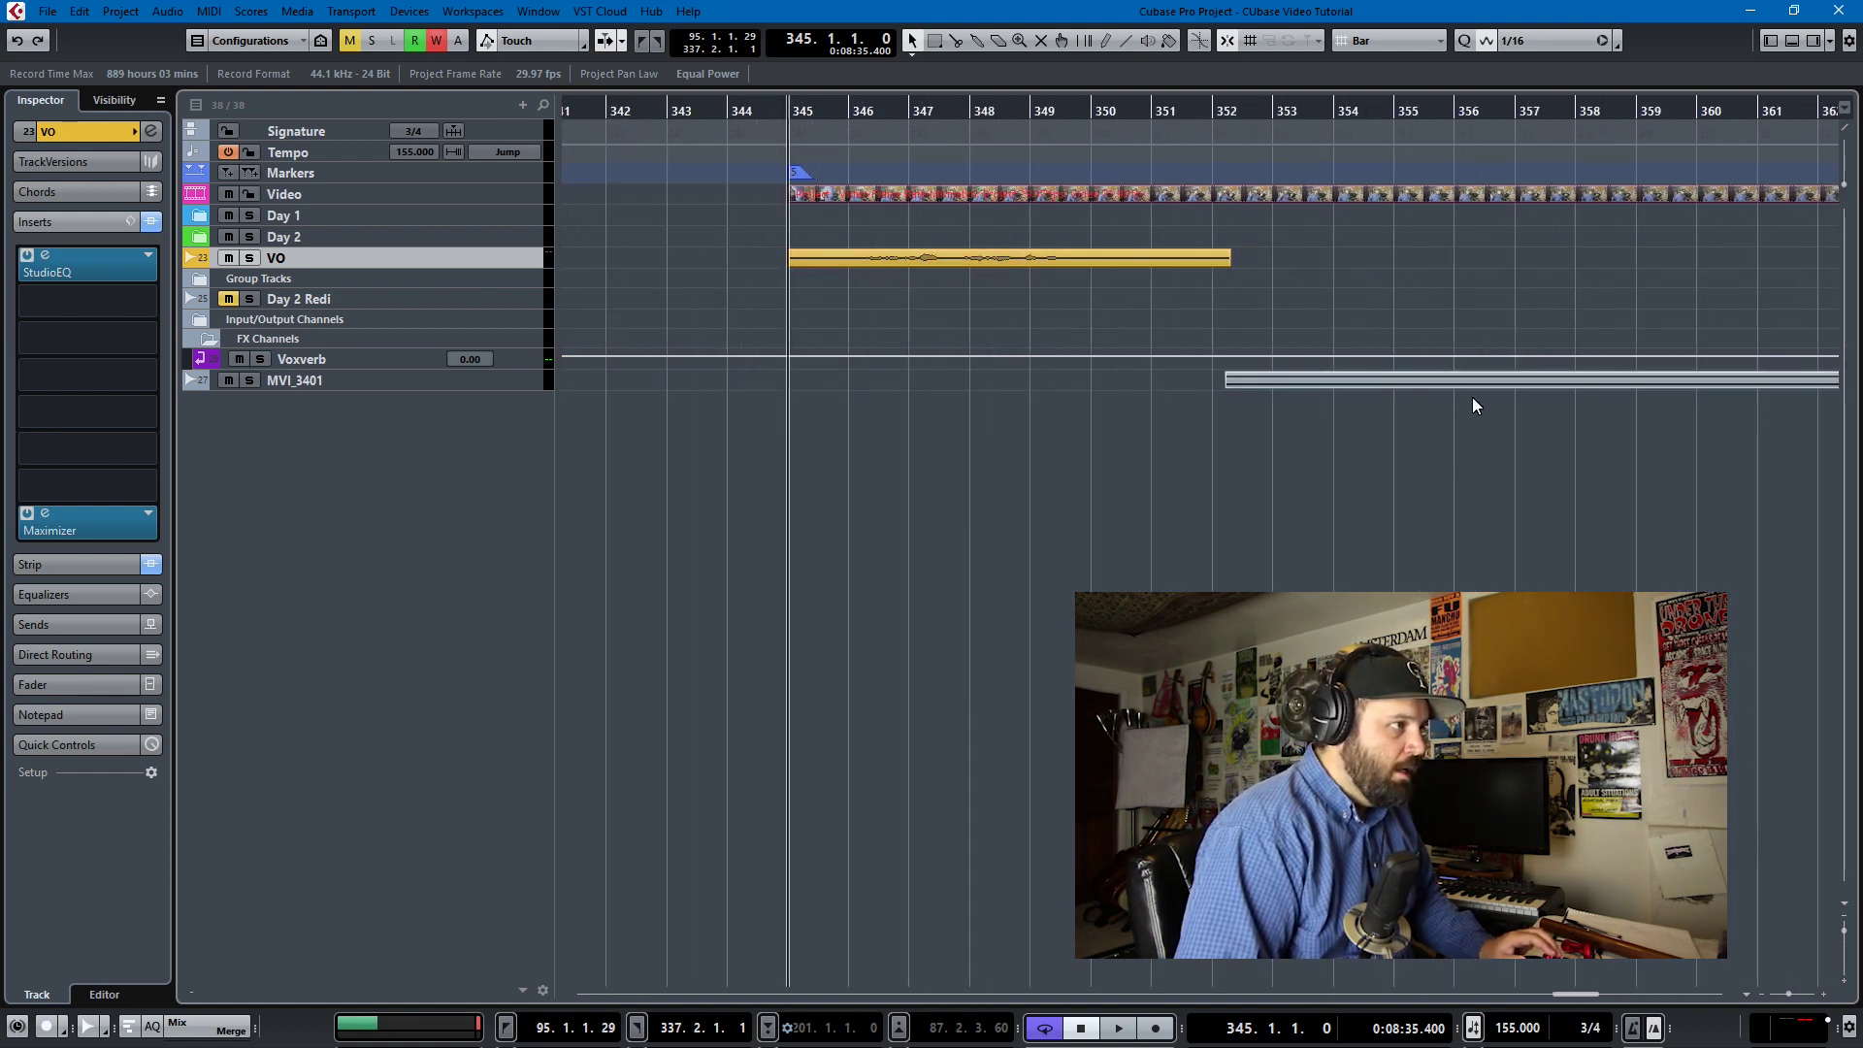
pyautogui.hscroll(-5, 1419, 382)
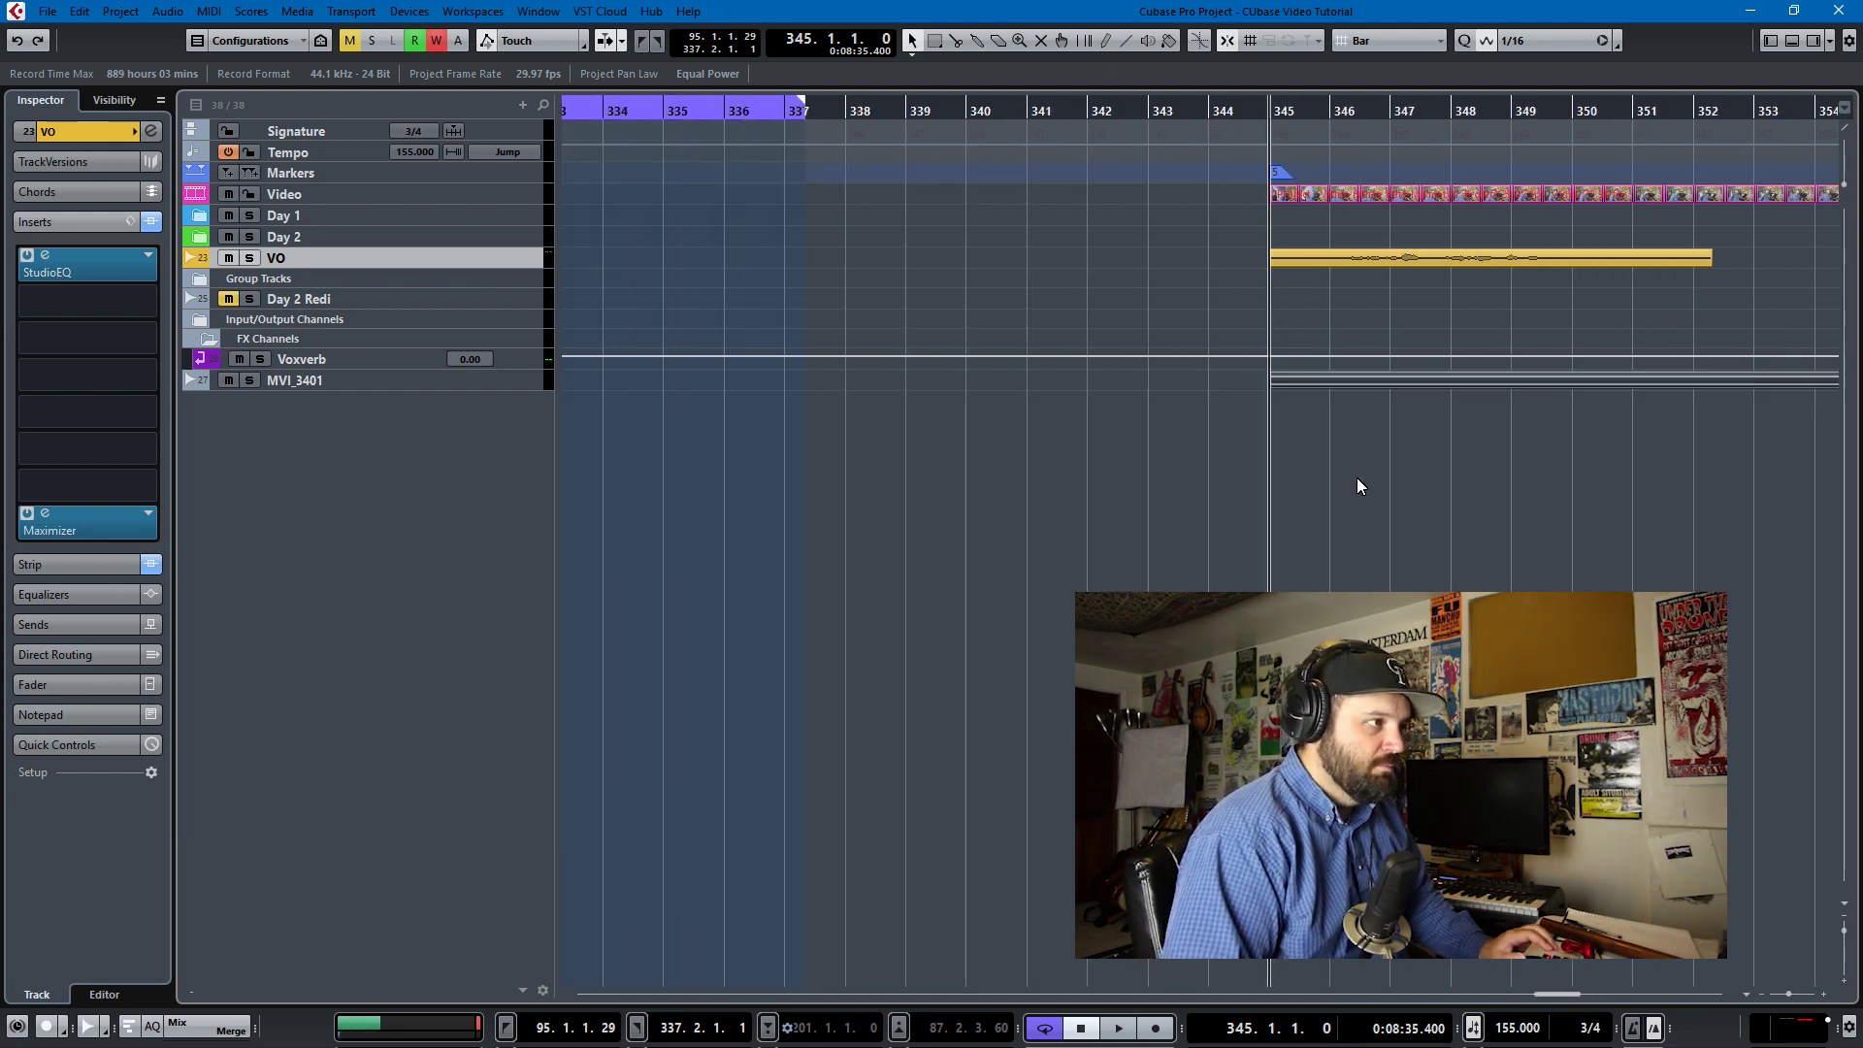
pyautogui.scroll(4, 1359, 464)
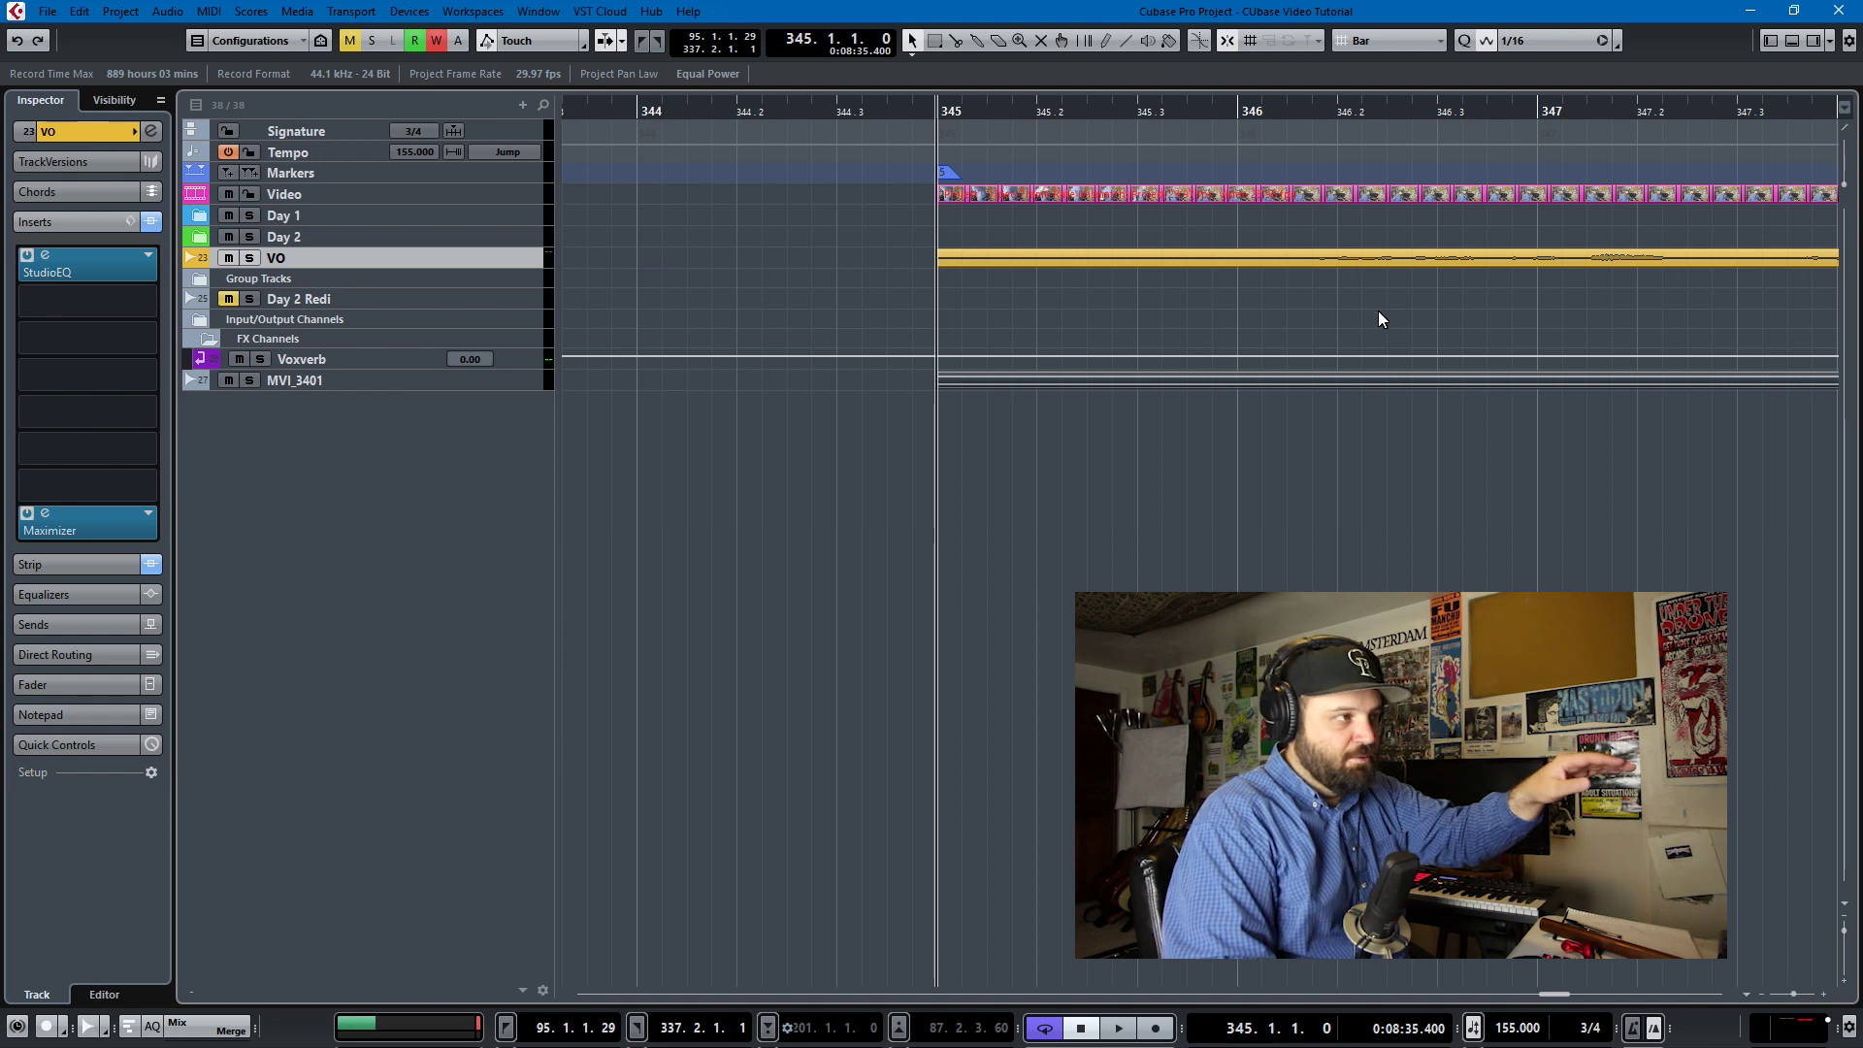
# - Add a folder track named "Video with Audio" and color it pink
pyautogui.rightClick(447, 488)
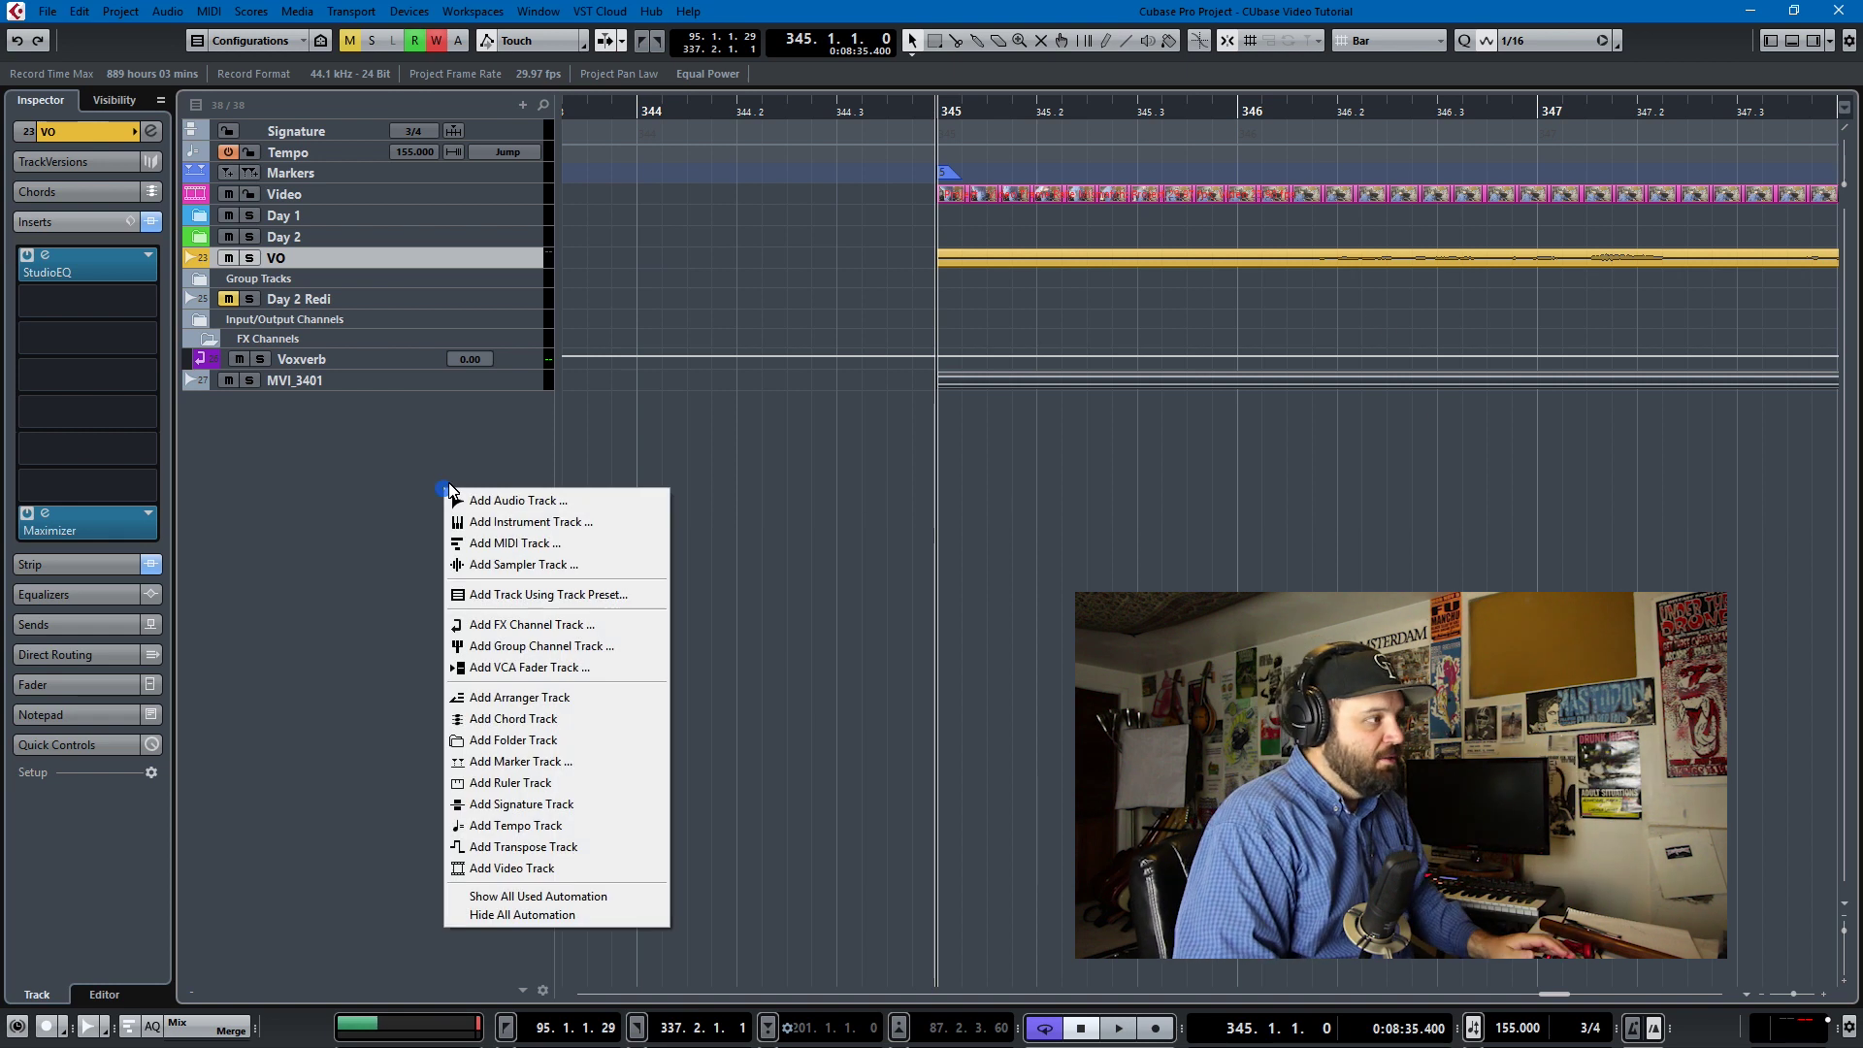
pyautogui.click(582, 740)
pyautogui.doubleClick(398, 283)
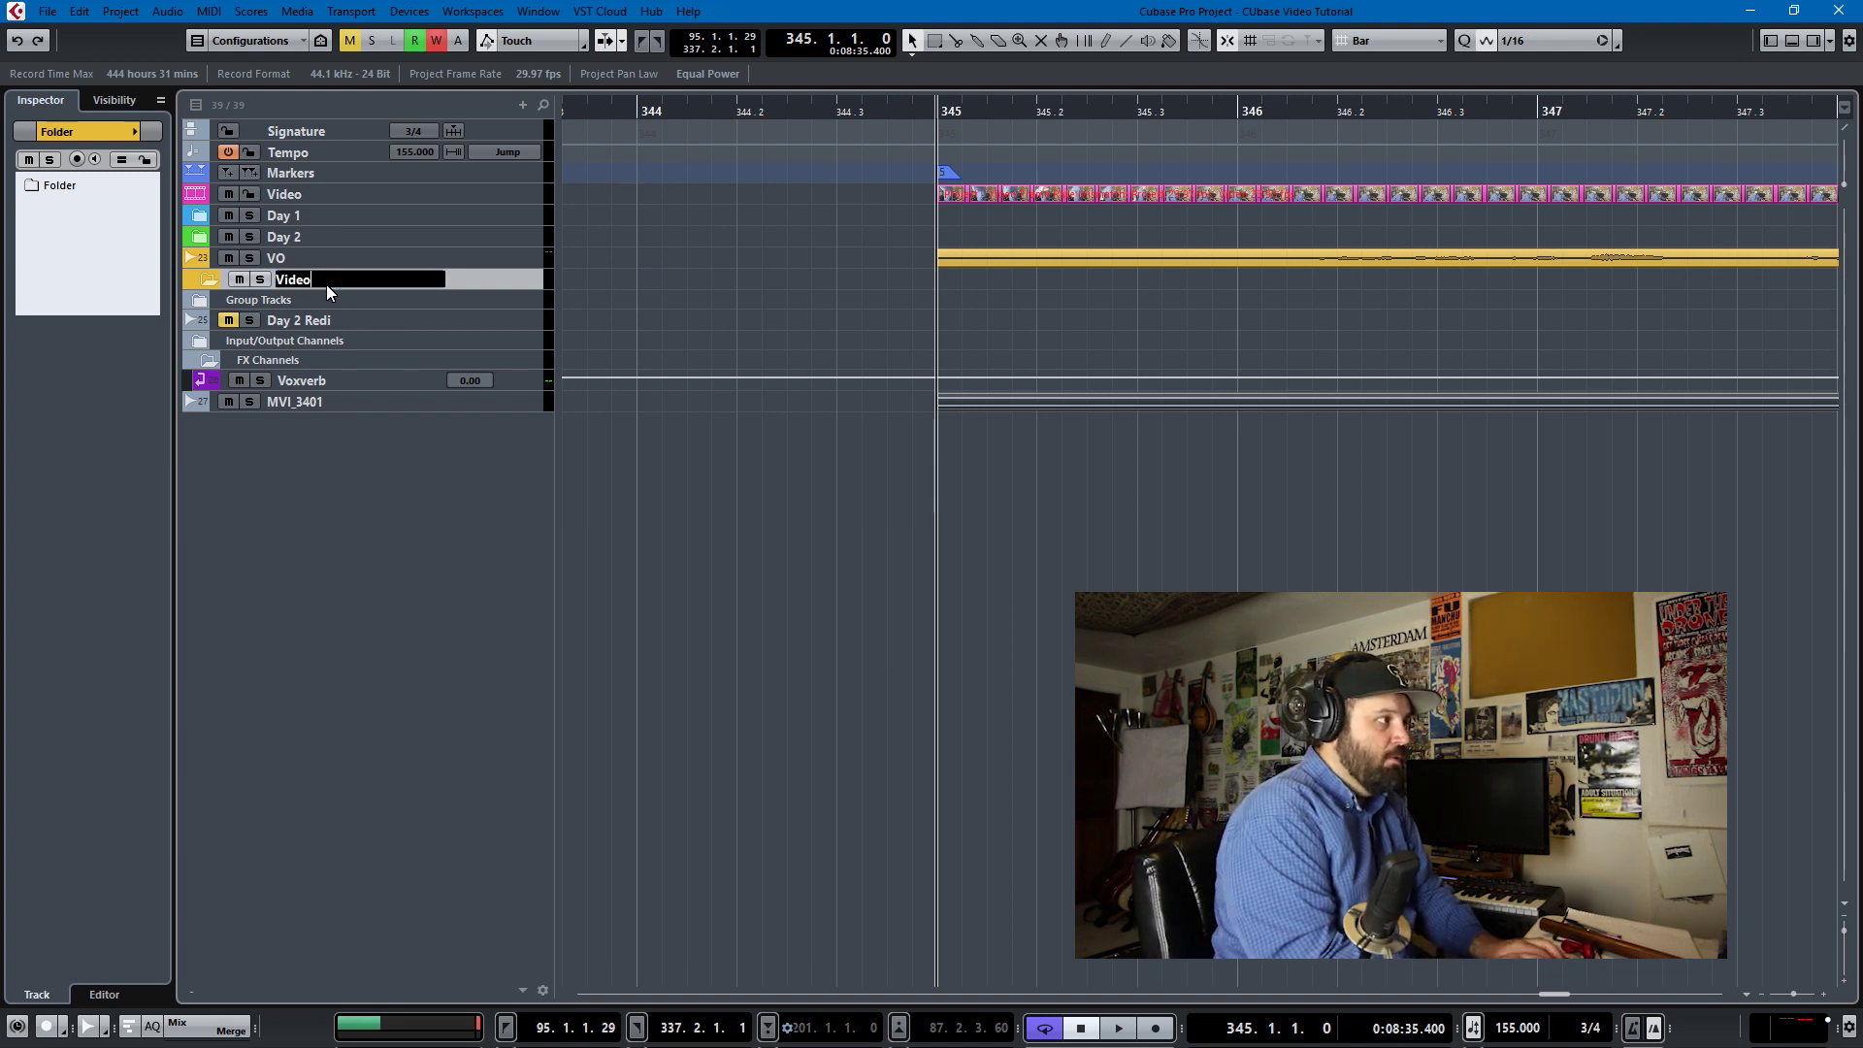
pyautogui.write('Video with Audio')
pyautogui.press('Return')
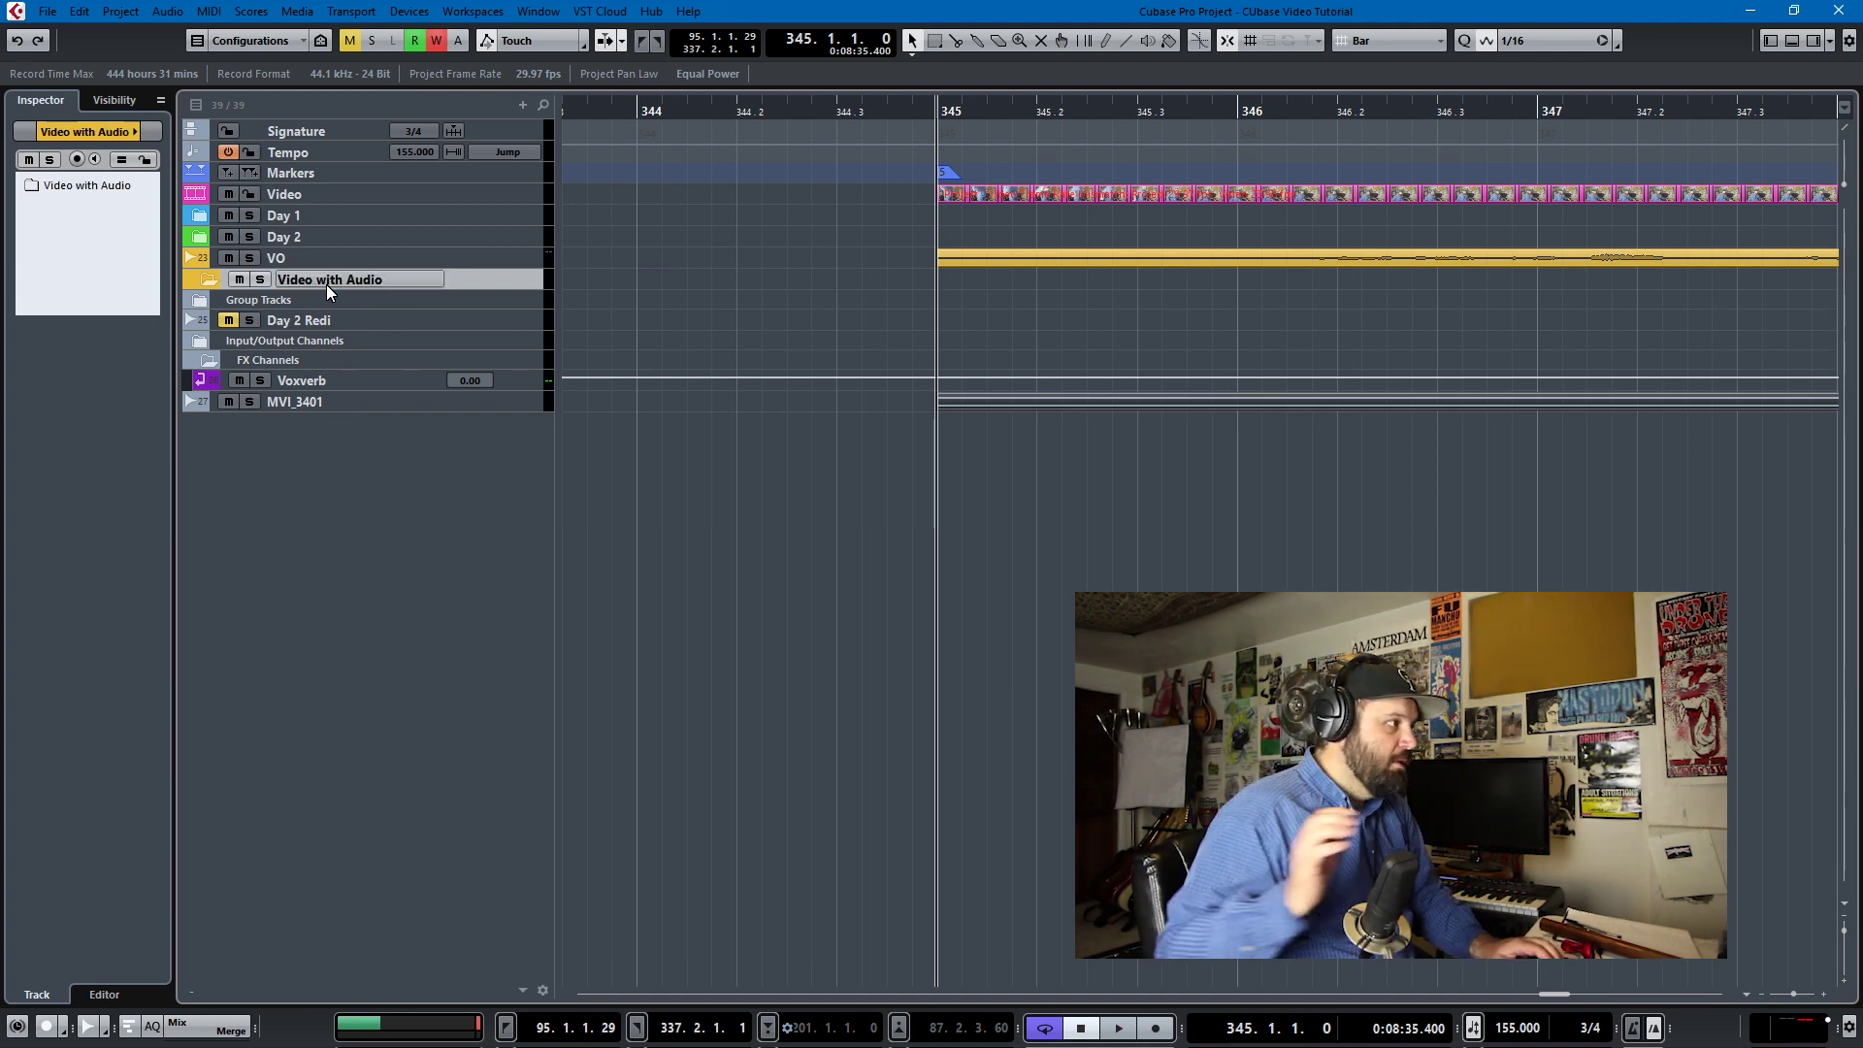
pyautogui.scroll(-5, 122, 137)
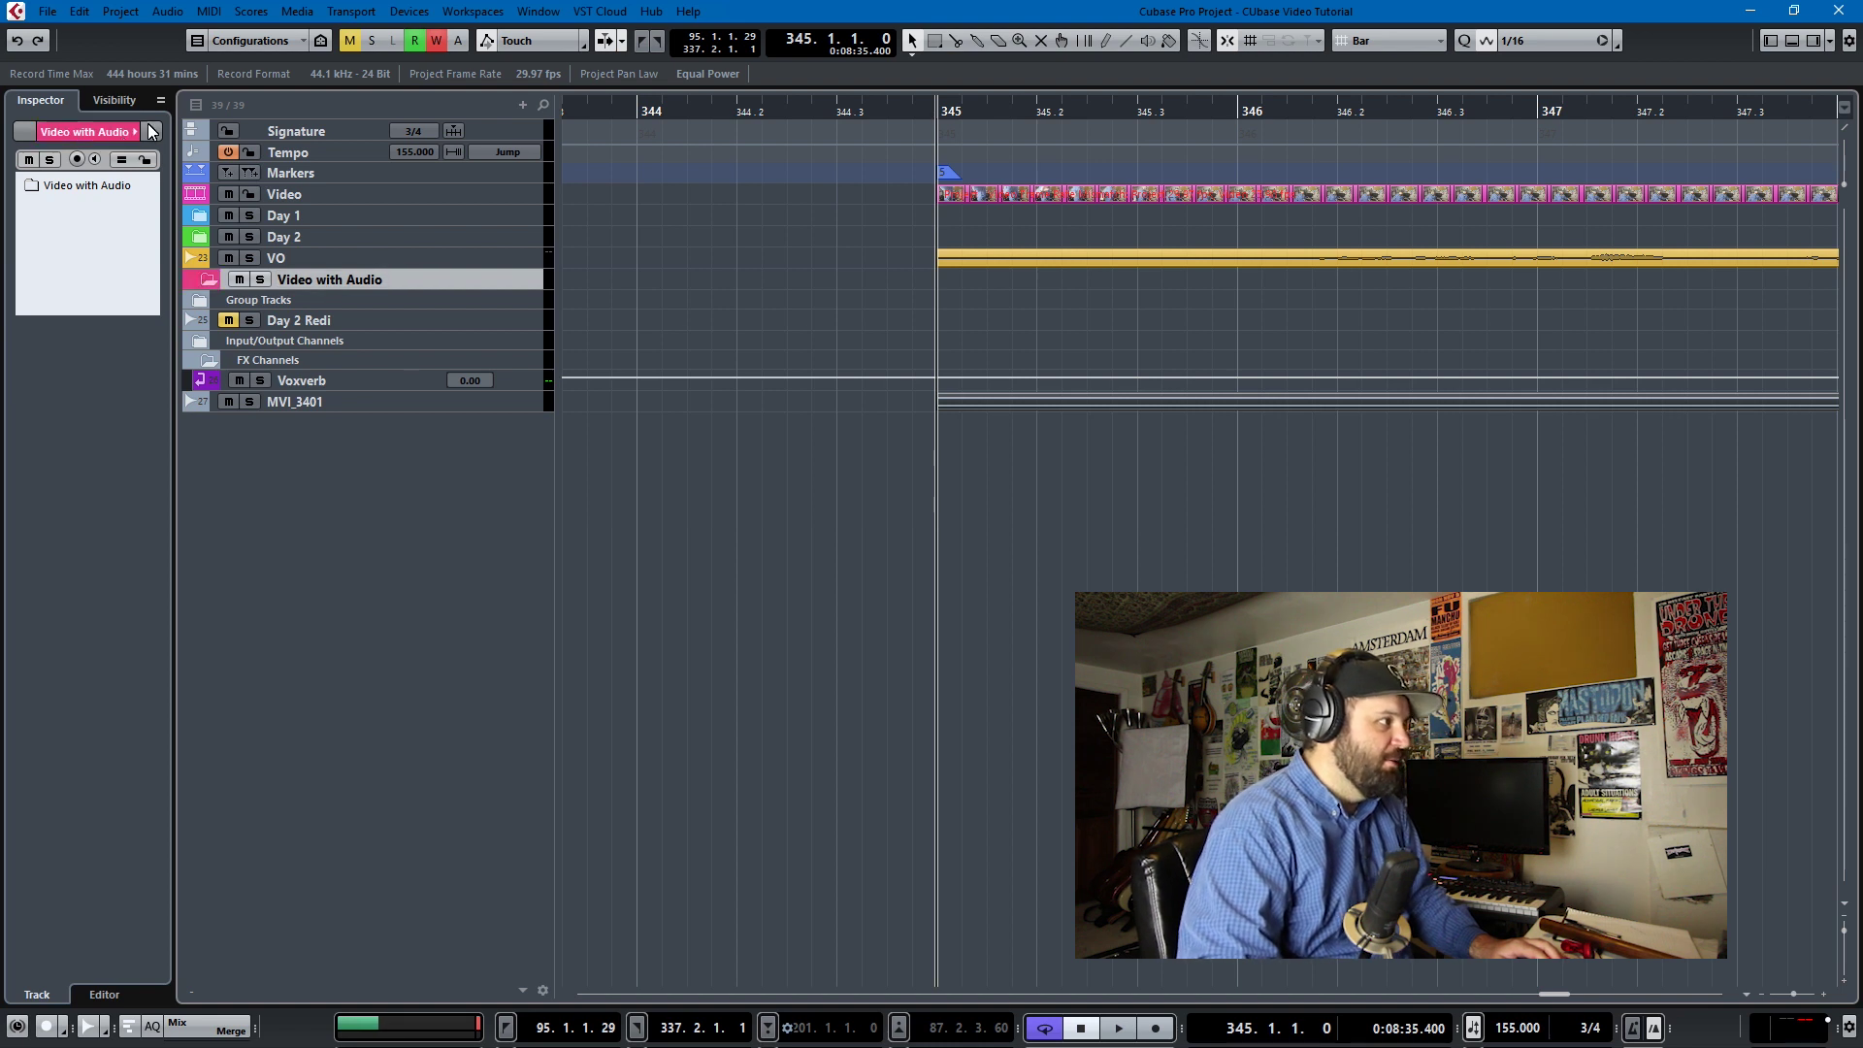
# - Move the Video with Audio folder below the Markers track and place the MVI_3401 and Video tracks inside it
pyautogui.moveTo(451, 278); pyautogui.dragTo(491, 190)
pyautogui.moveTo(474, 408); pyautogui.dragTo(476, 219)
pyautogui.click(475, 196)
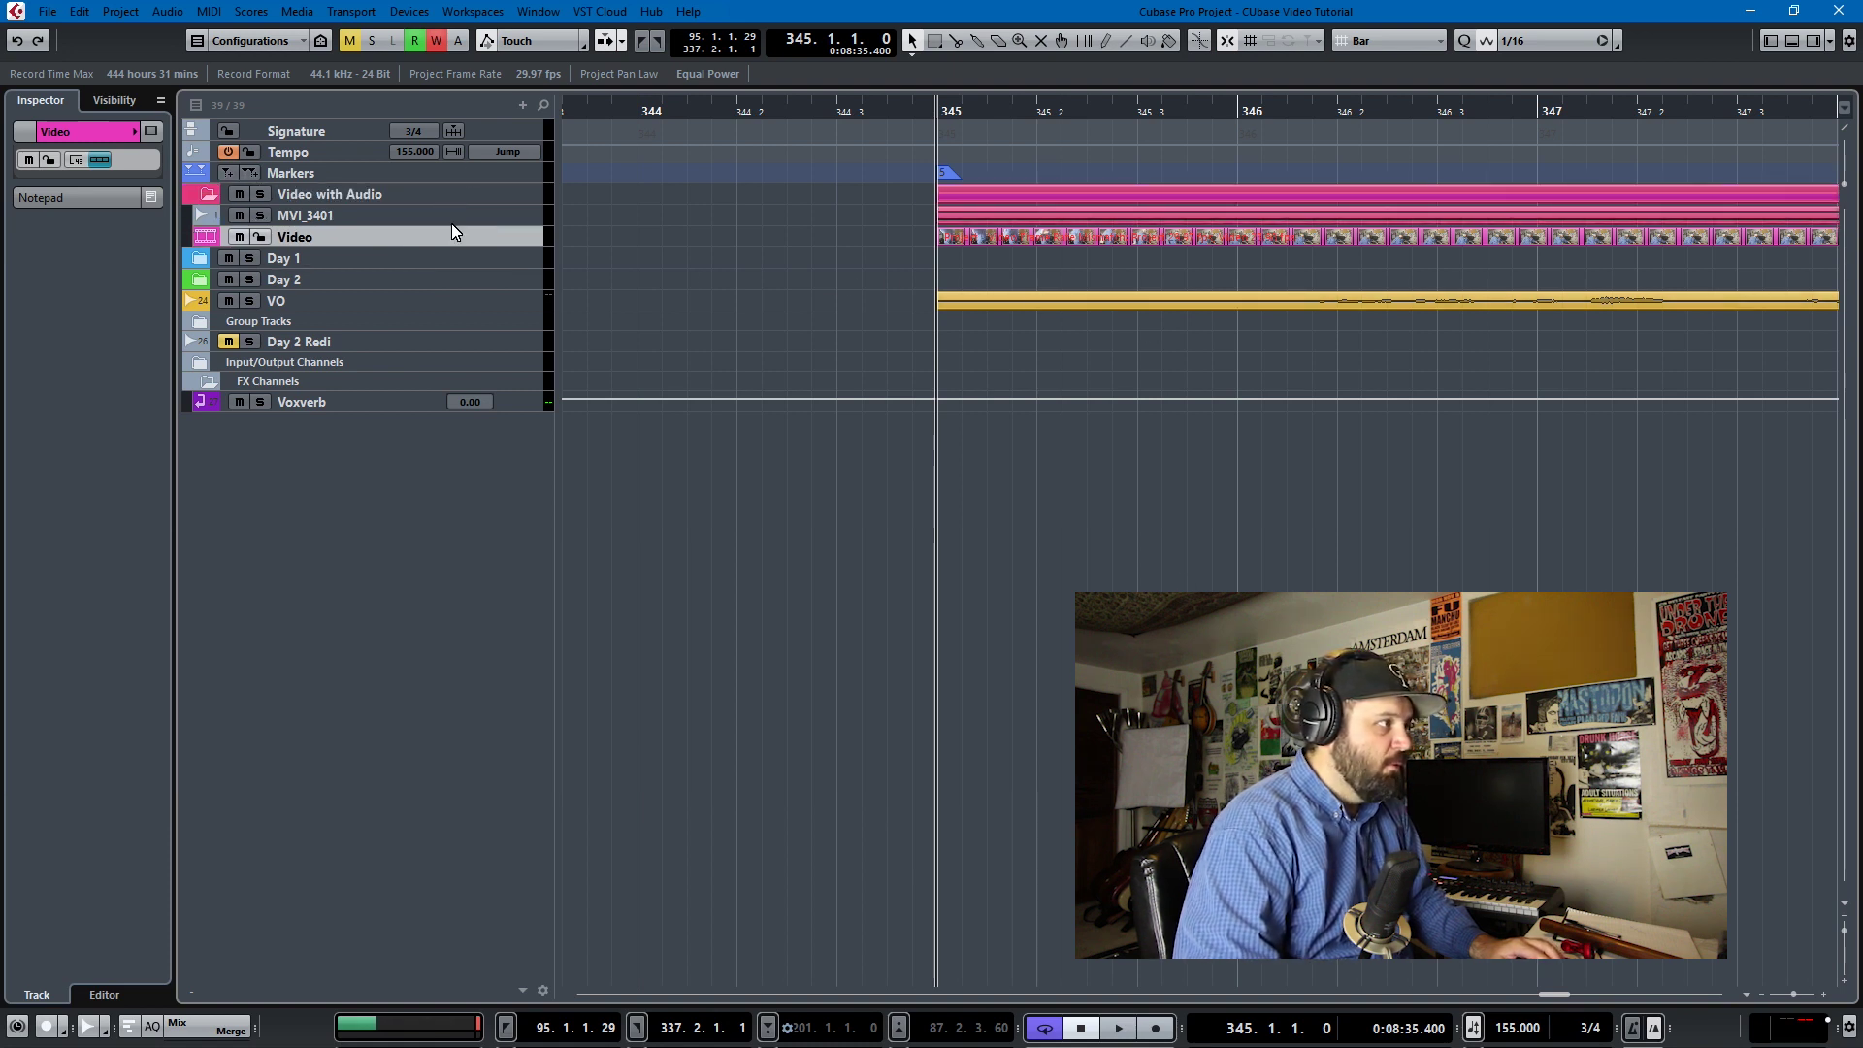
# - Try moving the combined folder event slightly earlier while the Video with Audio folder is collapsed
pyautogui.click(213, 198)
pyautogui.moveTo(1139, 192)
pyautogui.mouseDown()
pyautogui.moveTo(992, 169)
pyautogui.moveTo(1021, 189)
pyautogui.moveTo(865, 184)
pyautogui.moveTo(953, 206)
pyautogui.moveTo(1152, 187)
pyautogui.moveTo(1116, 195)
pyautogui.mouseUp()
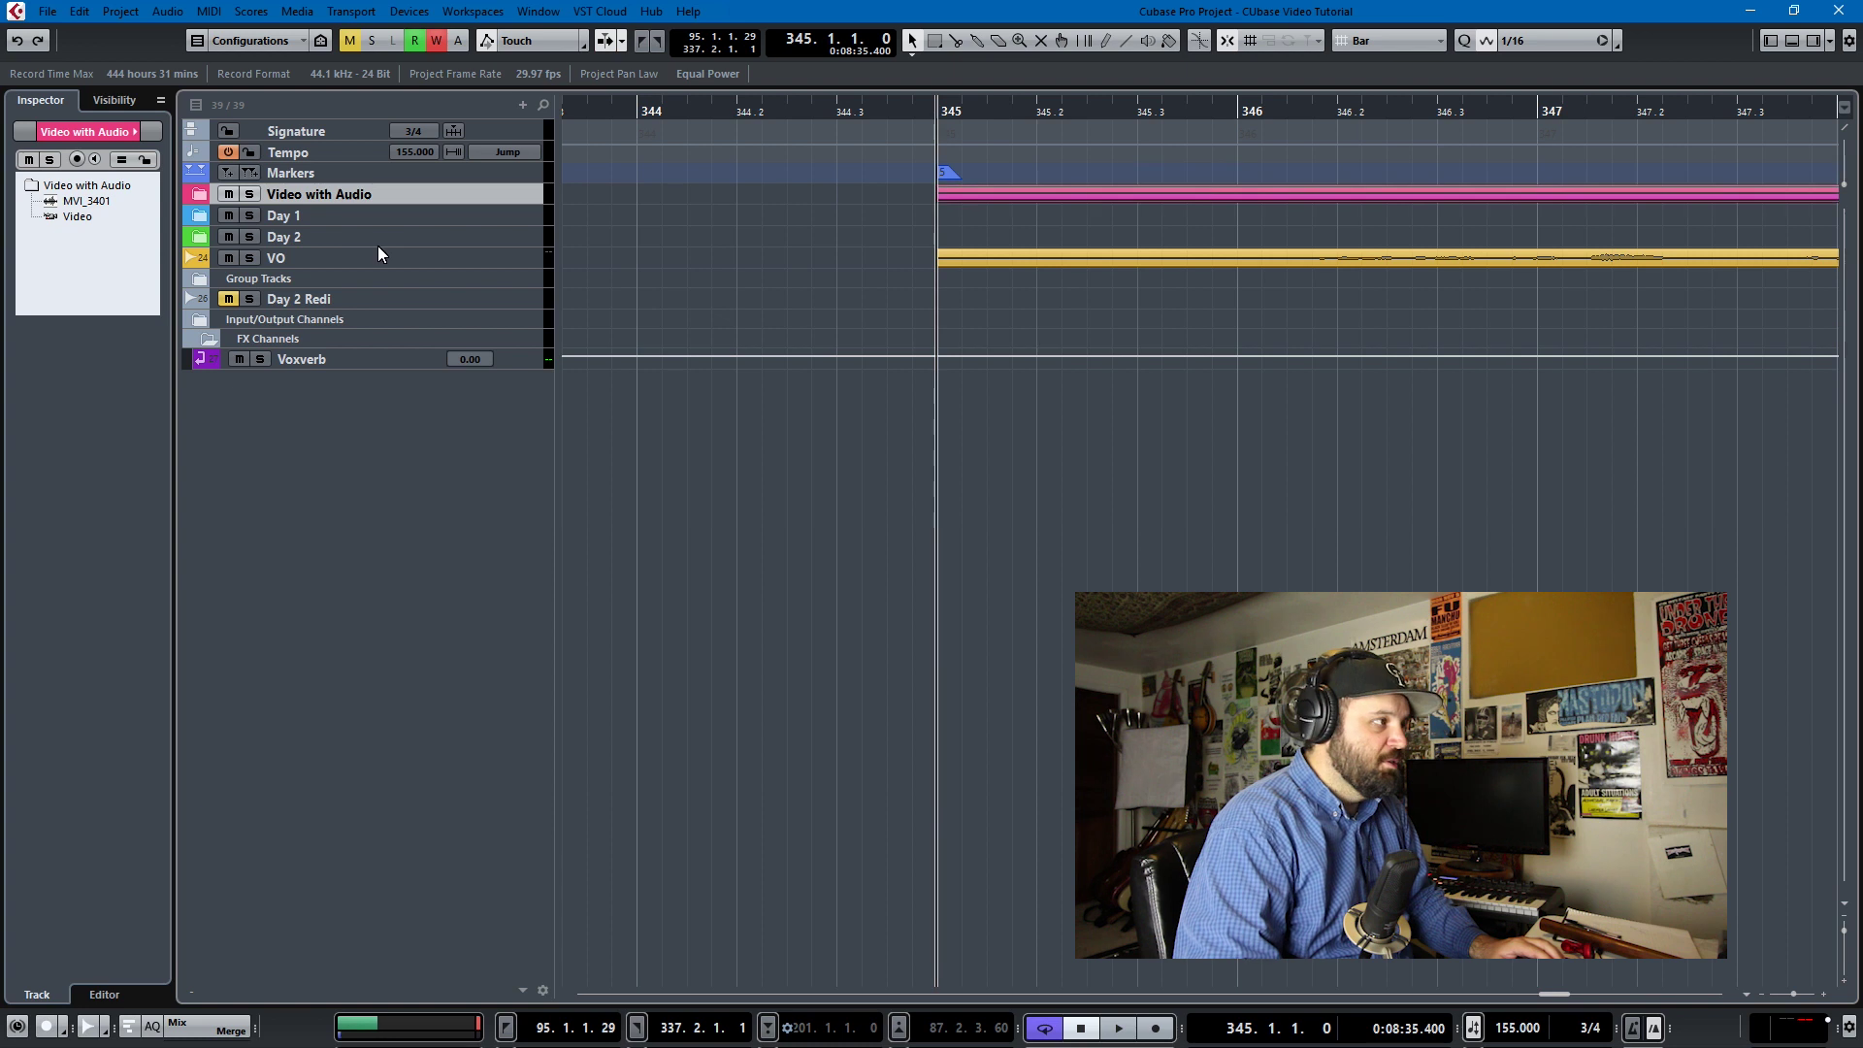
pyautogui.click(198, 193)
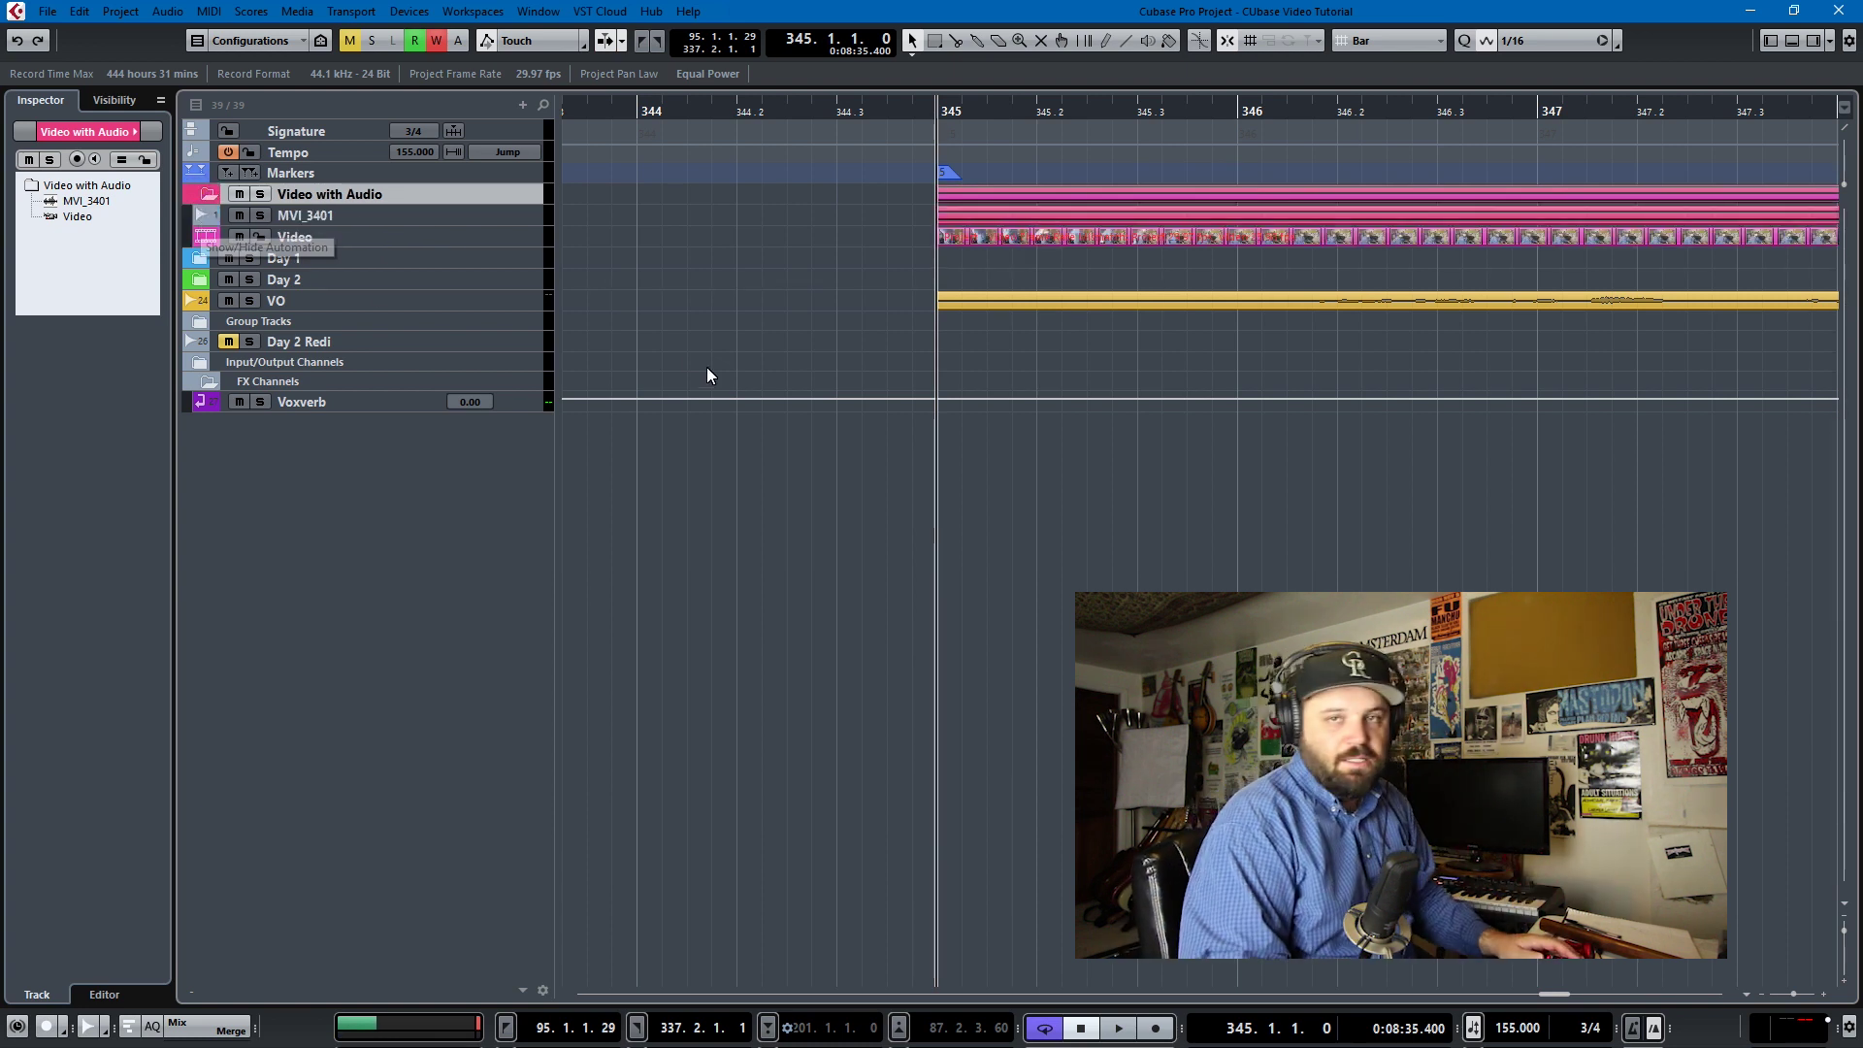
# - Place the Video track above MVI_3401 in the folder, and enlarge the MVI_3401 and VO tracks to show their waveforms
pyautogui.scroll(-4, 1041, 377)
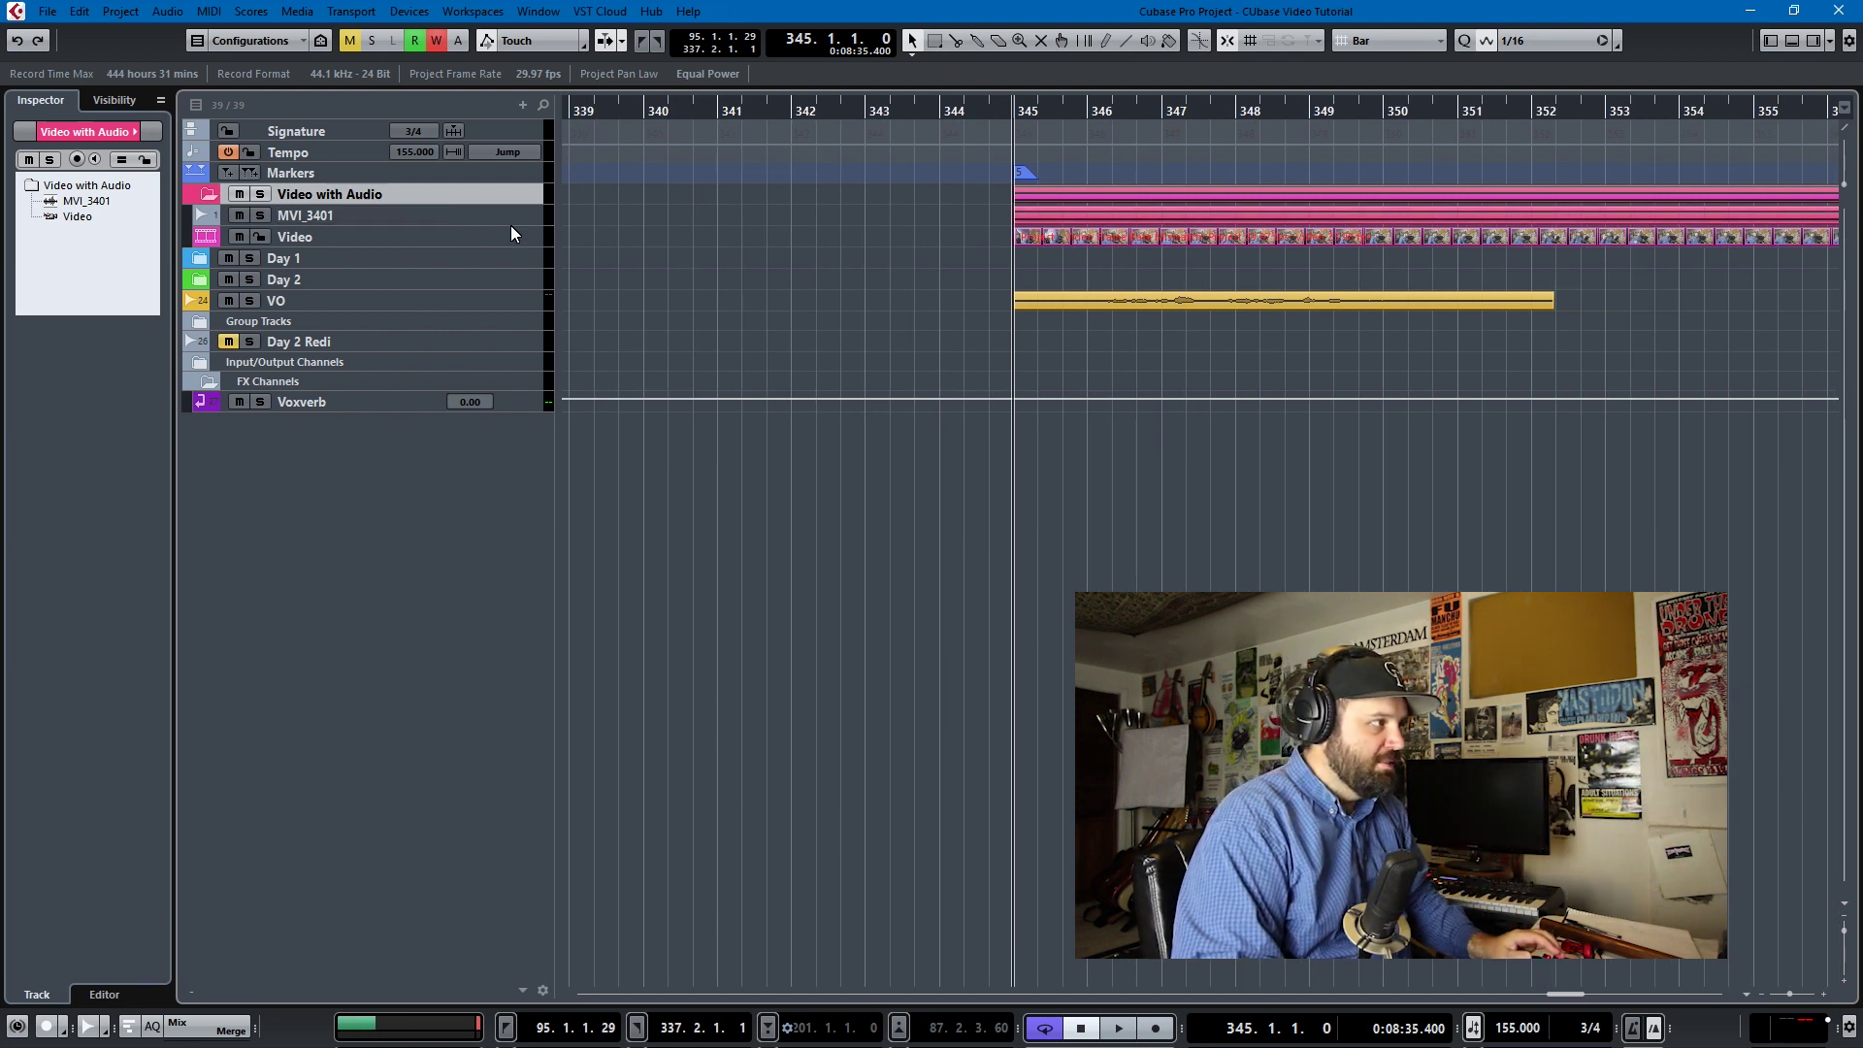
pyautogui.moveTo(511, 220); pyautogui.dragTo(489, 592)
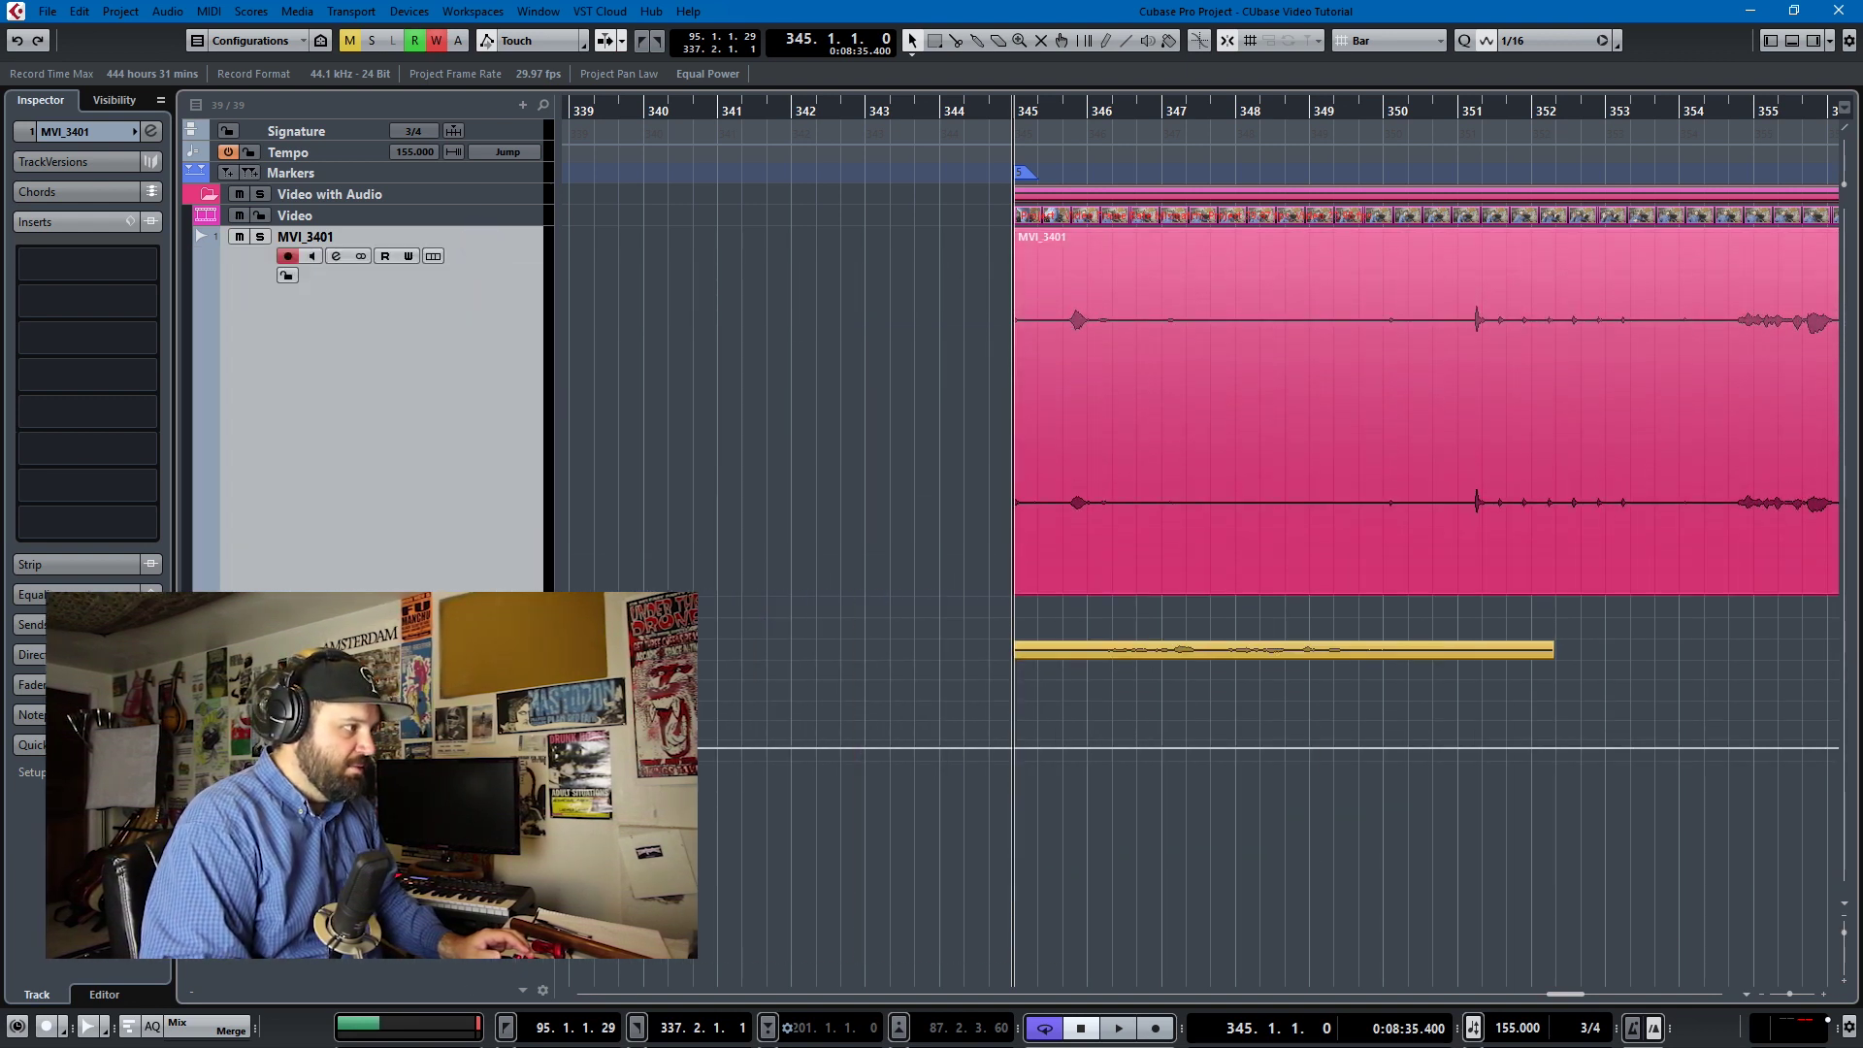
pyautogui.moveTo(489, 747); pyautogui.dragTo(489, 932)
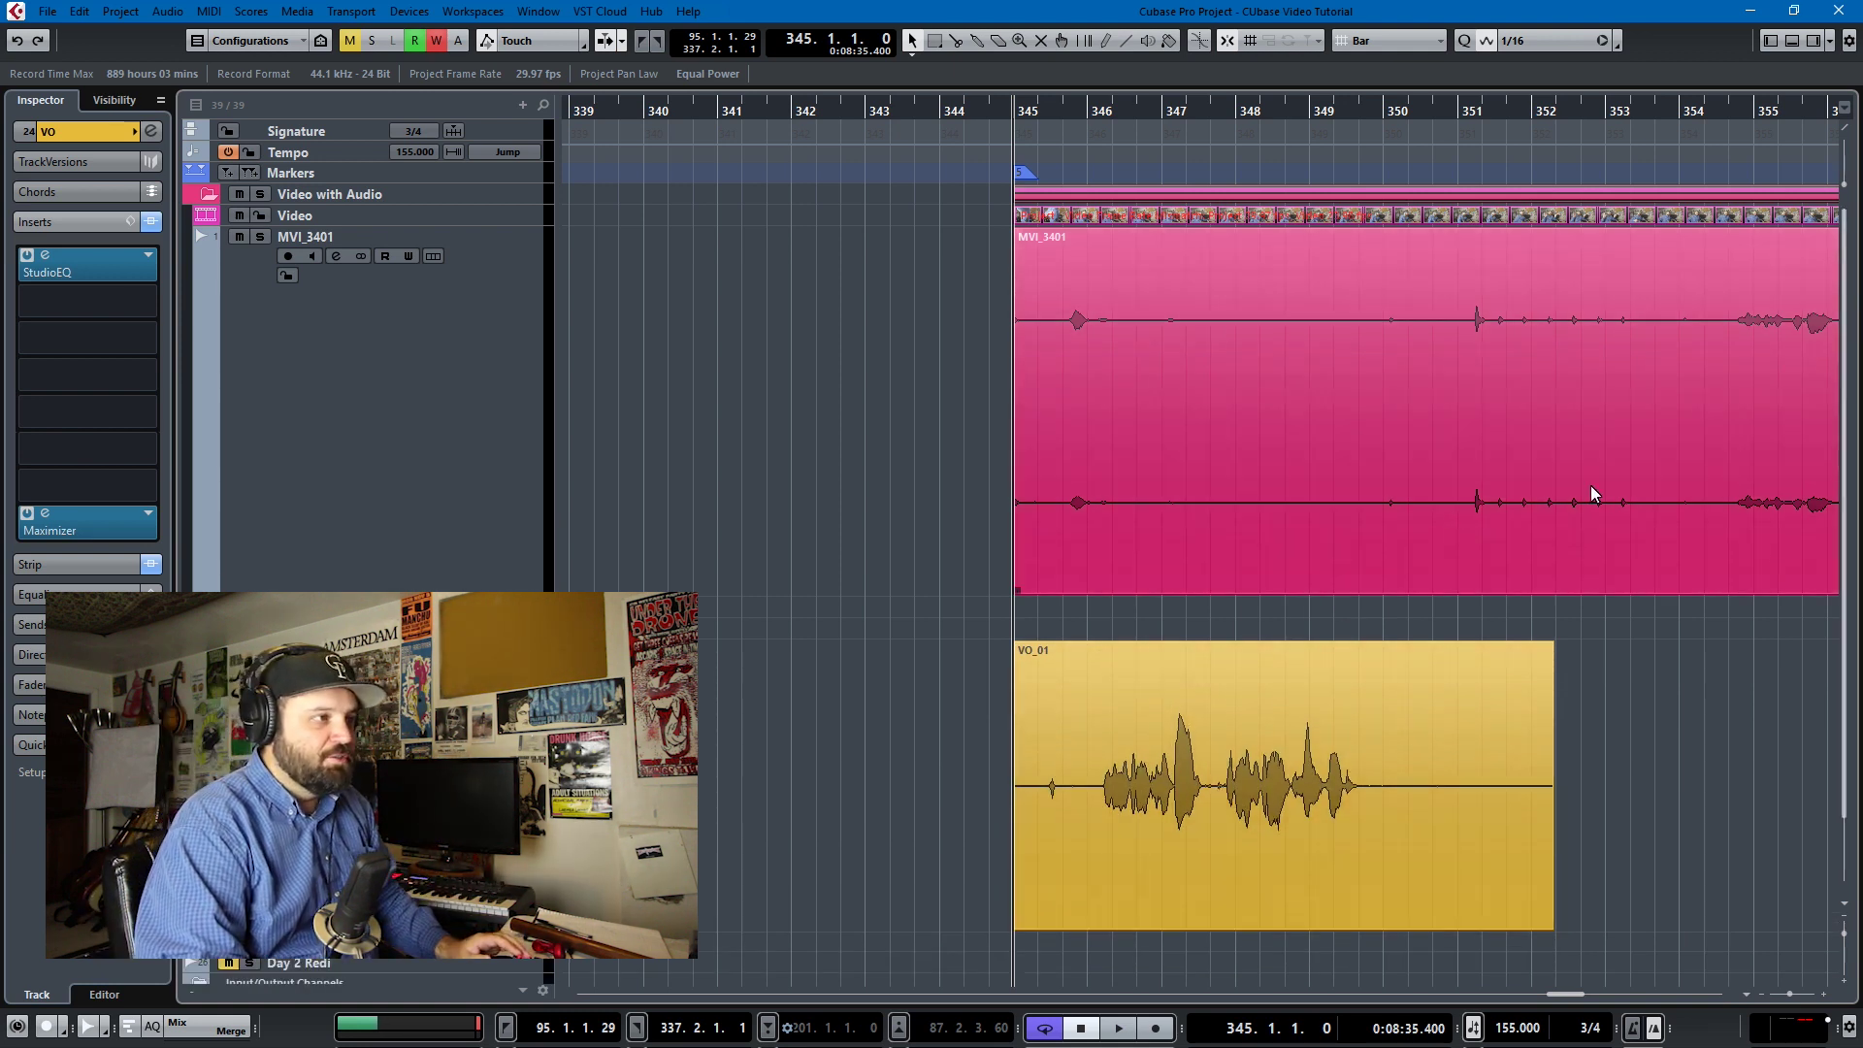
# - Split the MVI_3401 audio event at bar 354
pyautogui.click(1514, 511)
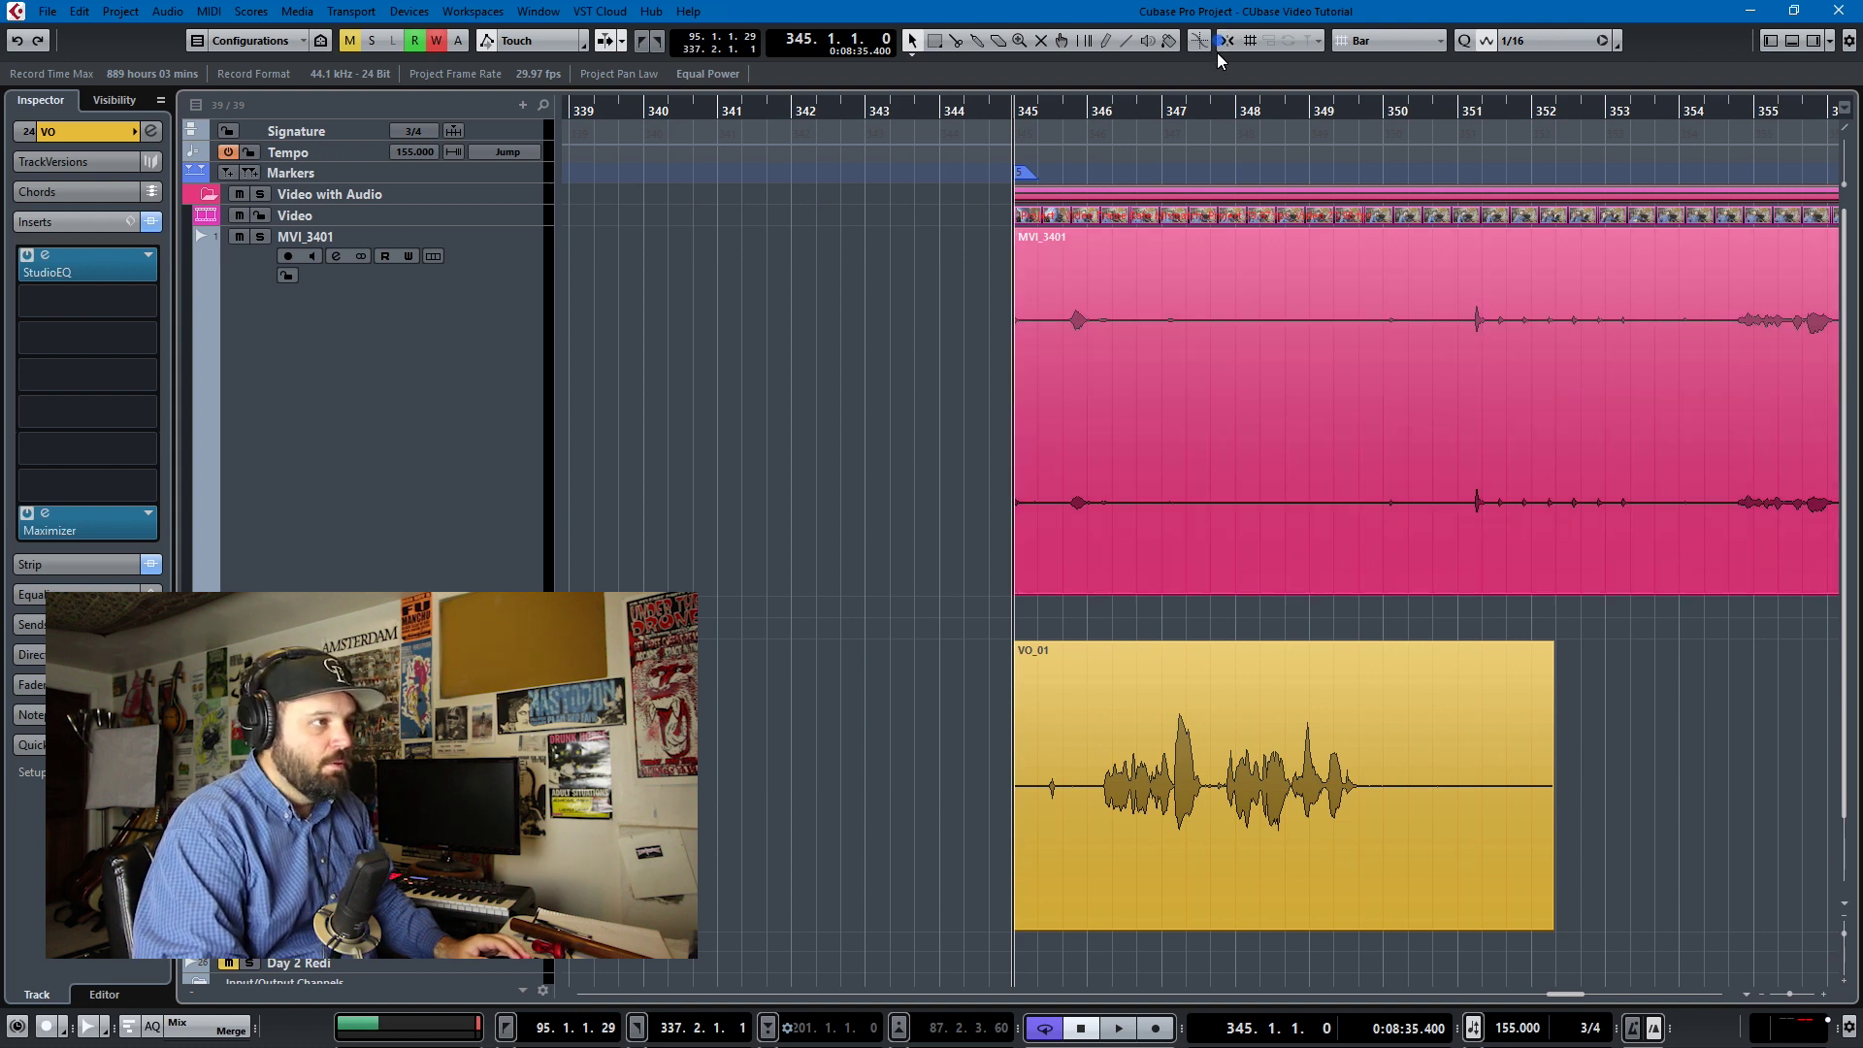
pyautogui.scroll(4, 1580, 471)
pyautogui.hscroll(4, 1622, 464)
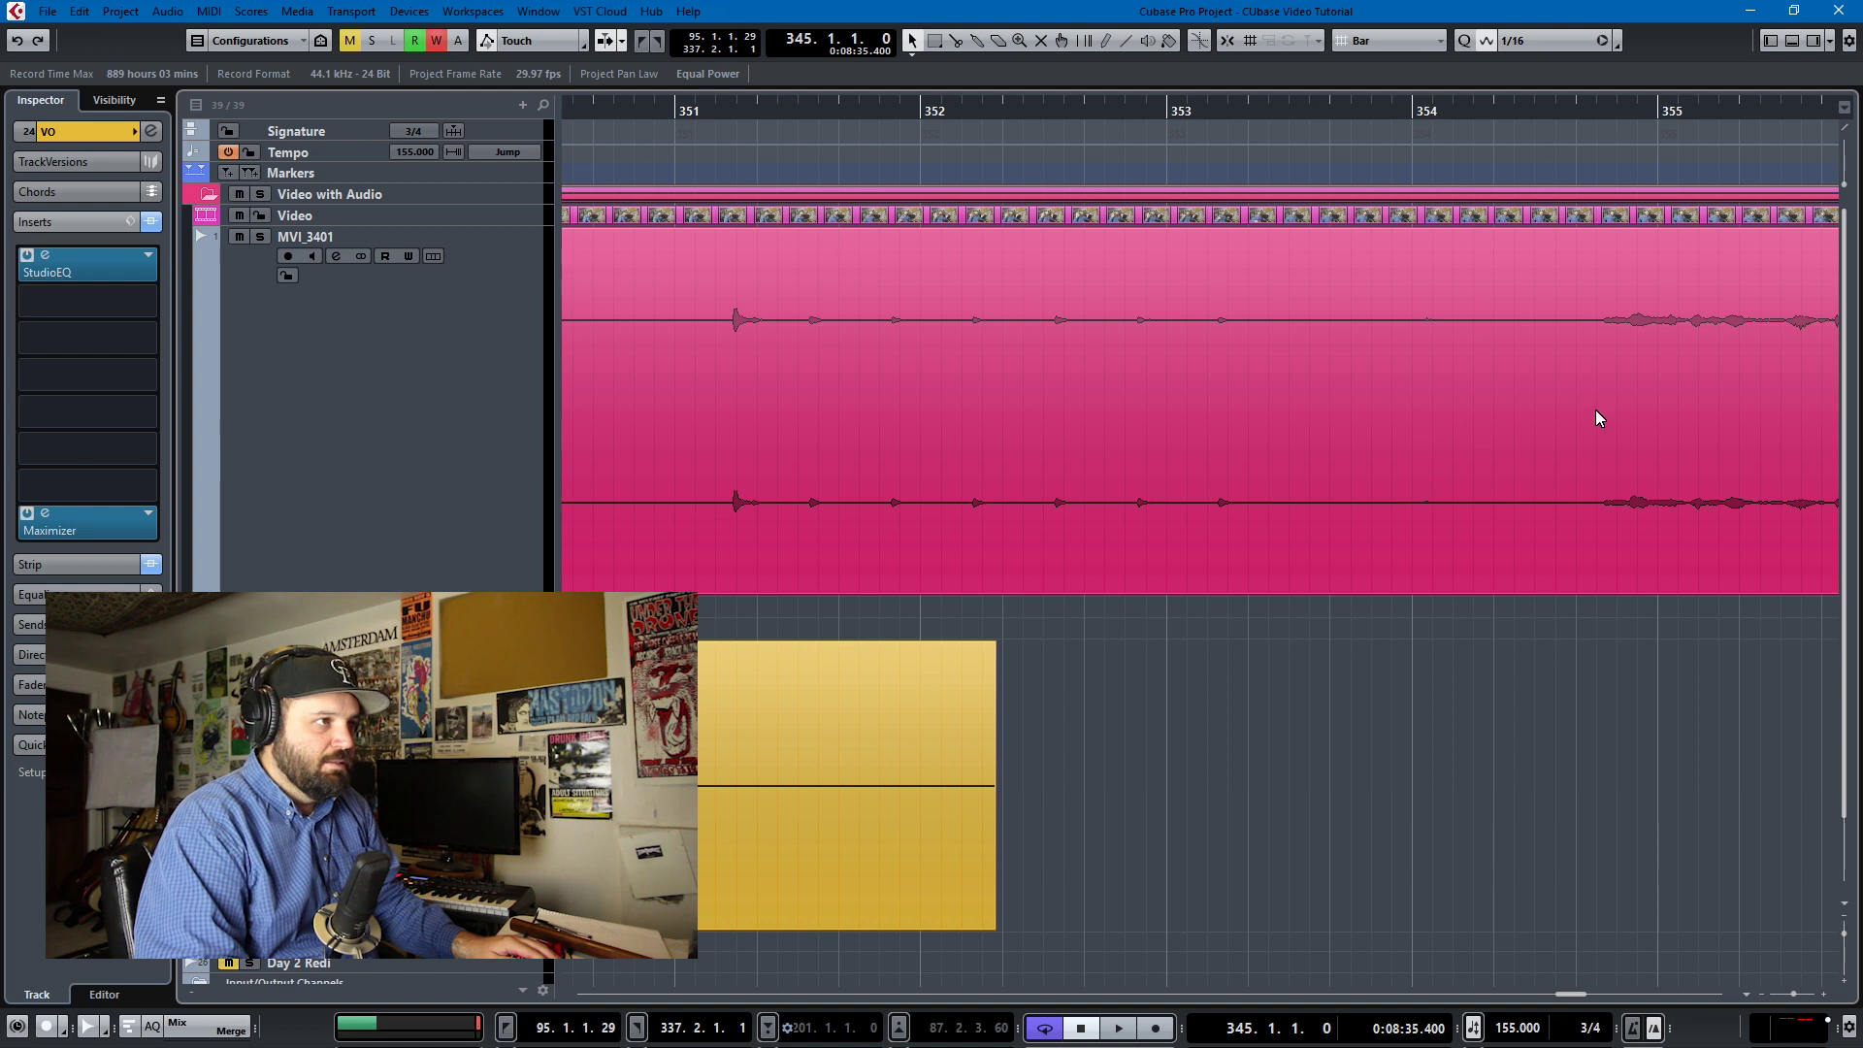
pyautogui.press('3')
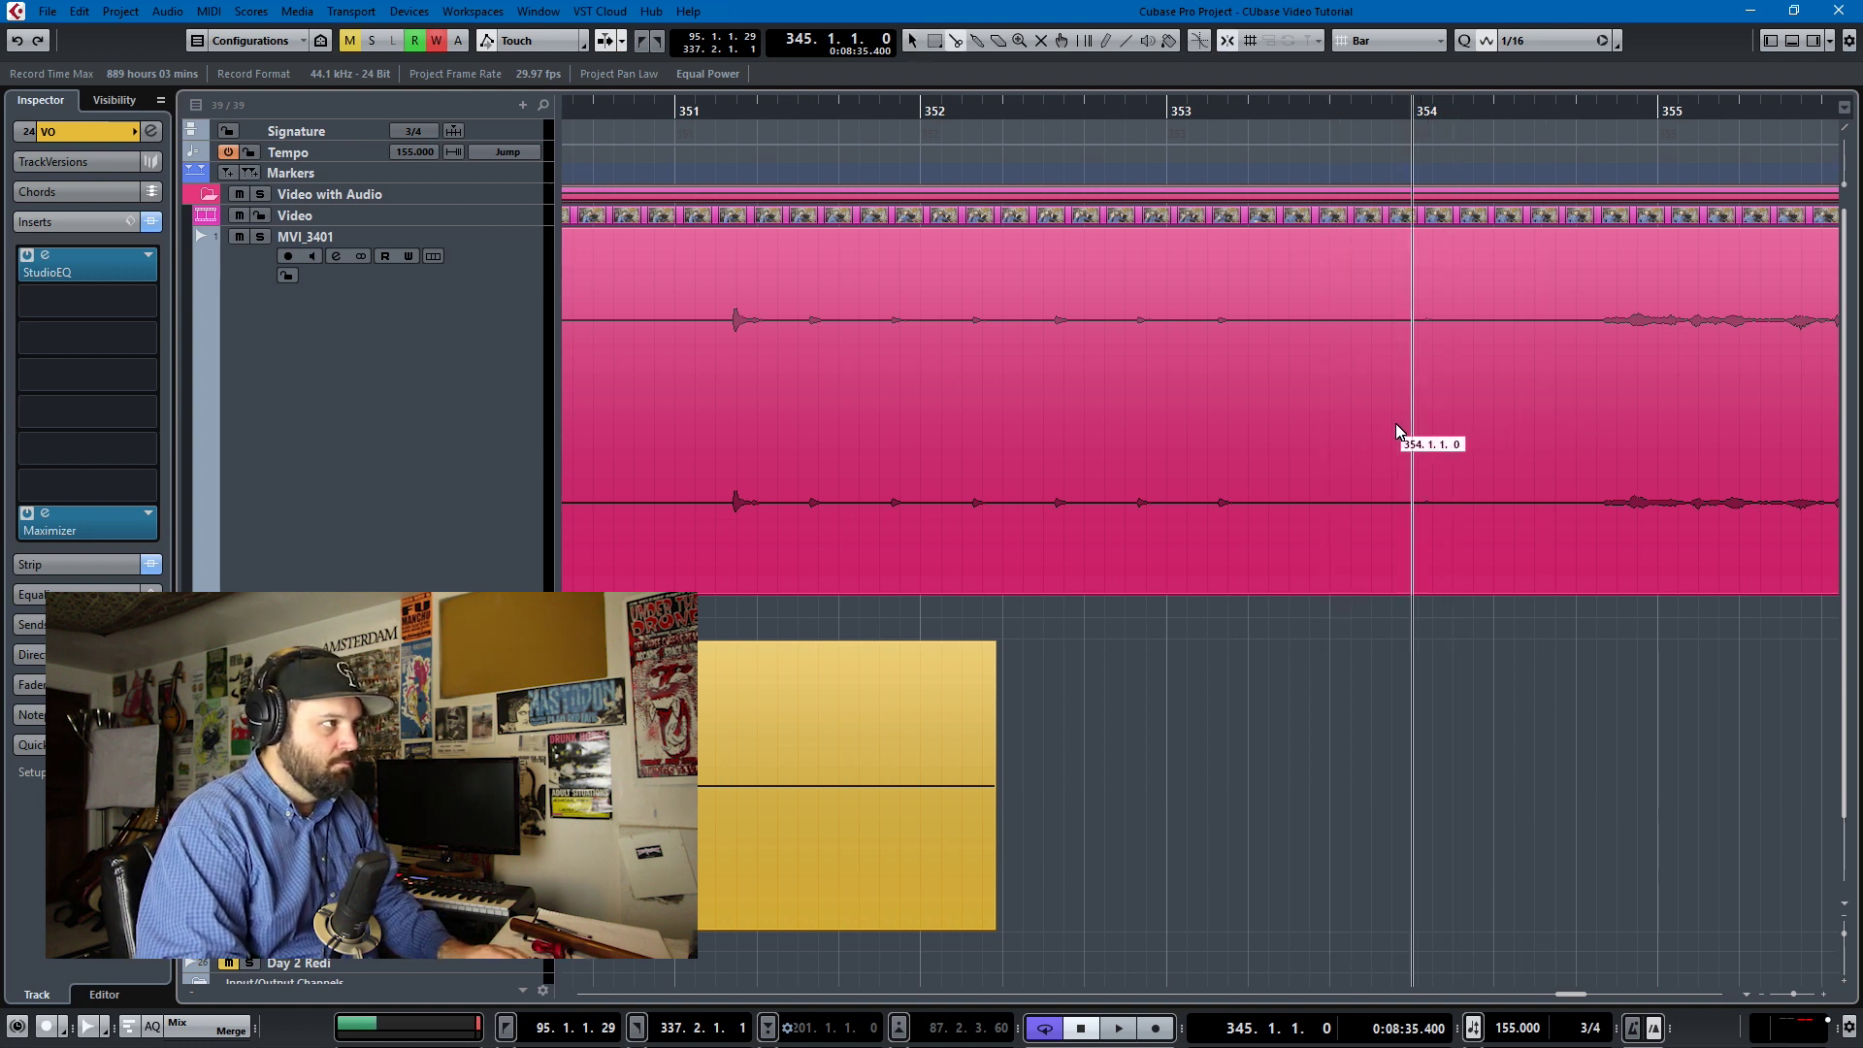
pyautogui.click(1459, 423)
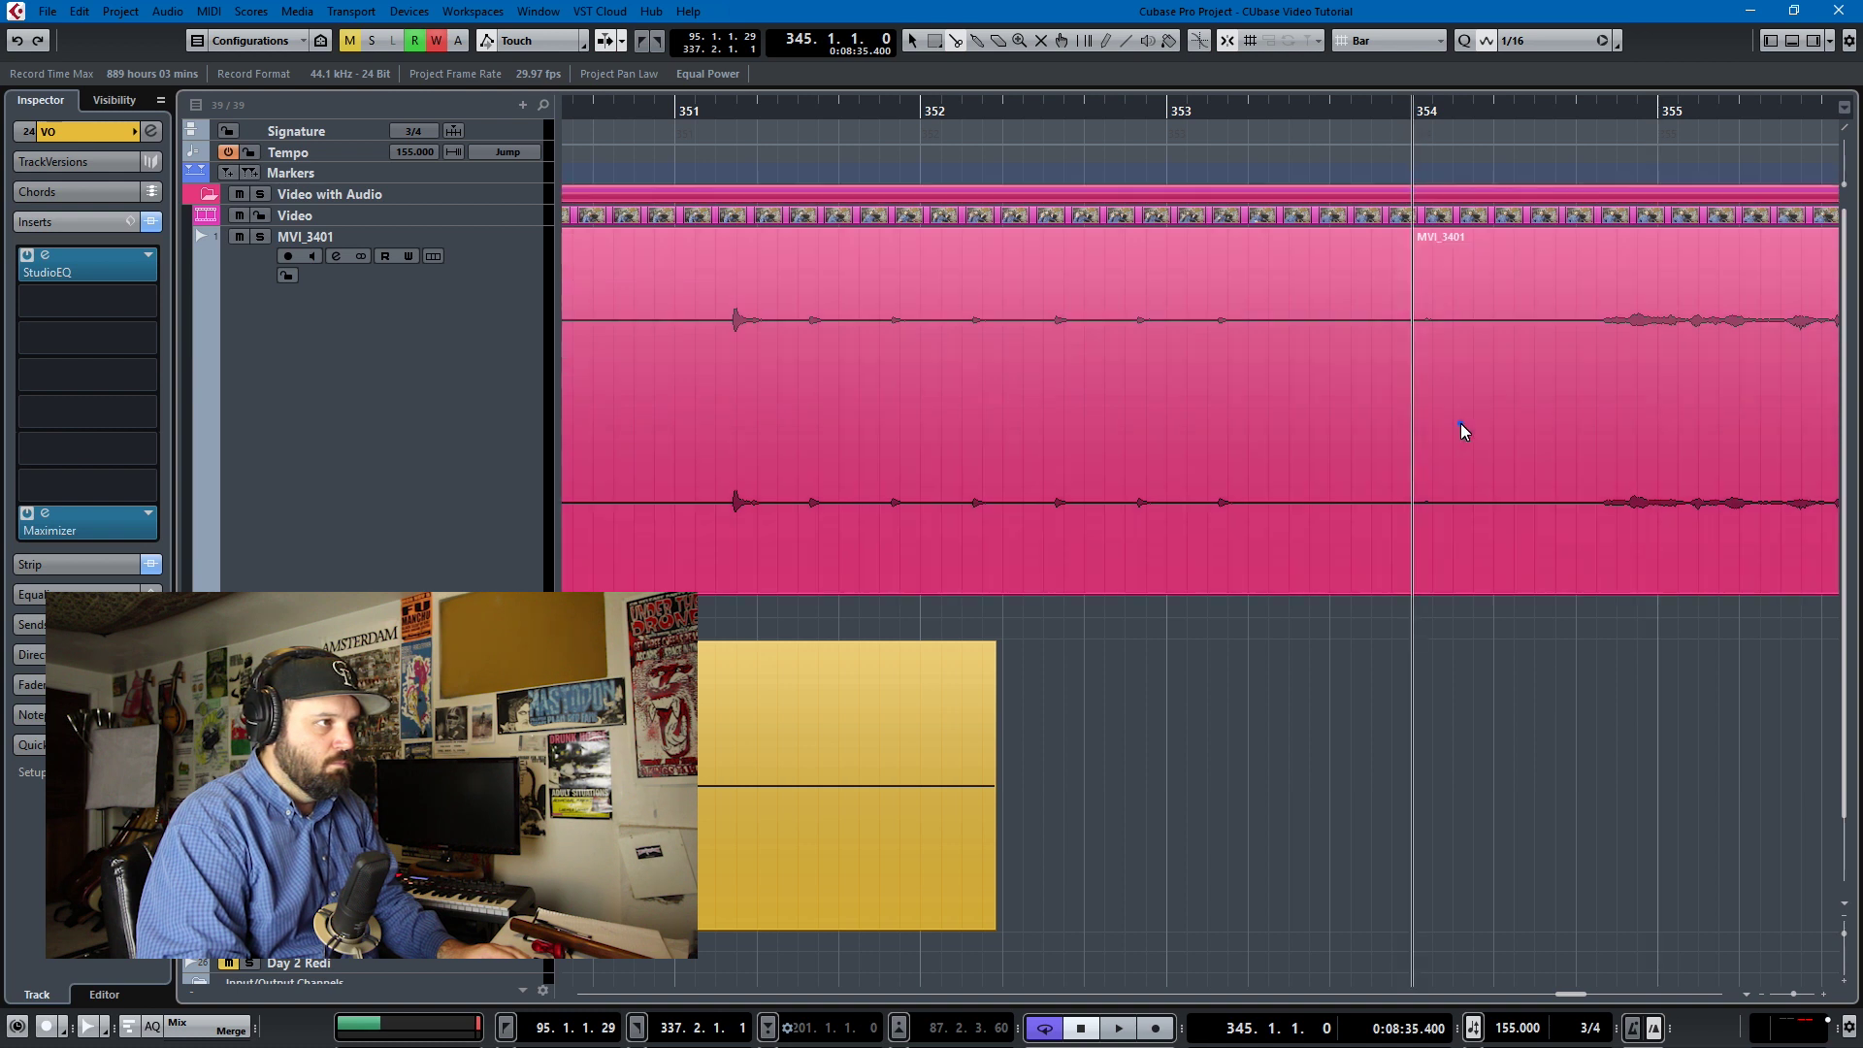
# - Normalize the part of the MVI_3401 audio event before bar 354 to a maximum of -2.00 dB
pyautogui.press('1')
pyautogui.click(1186, 441)
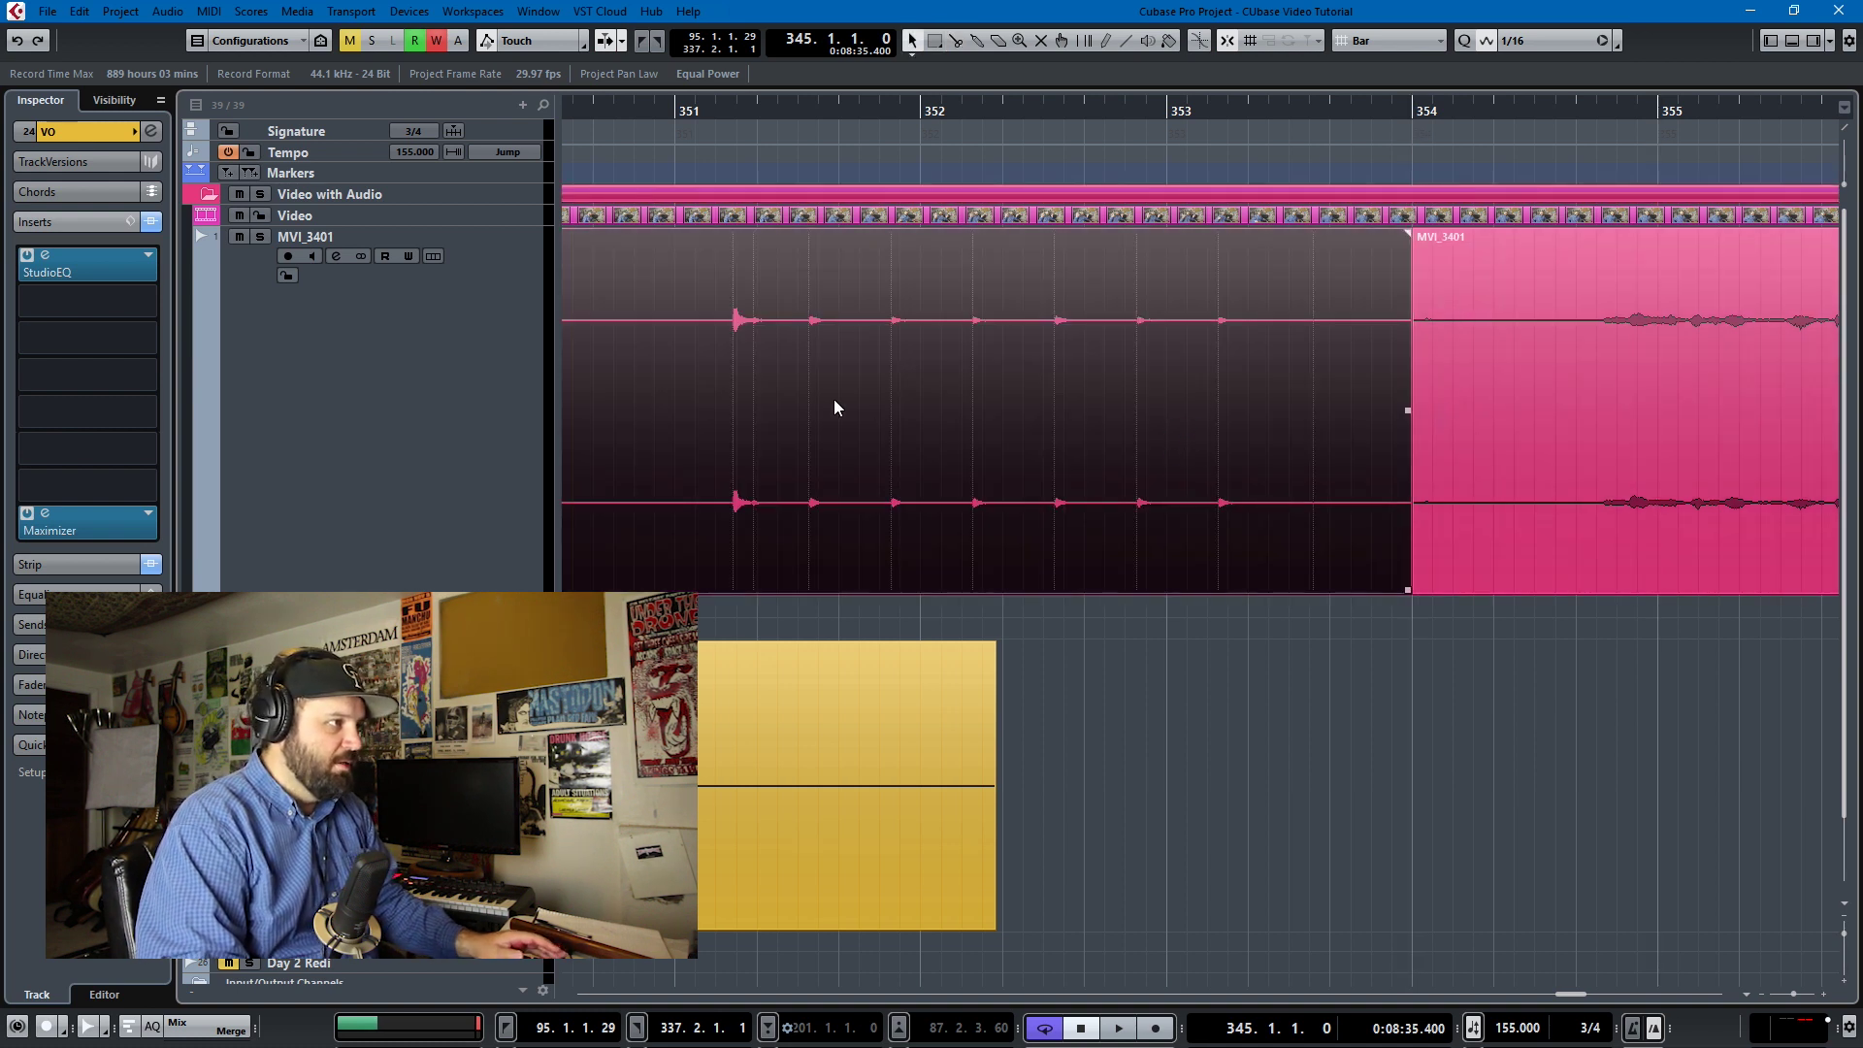
pyautogui.click(167, 11)
pyautogui.moveTo(237, 105)
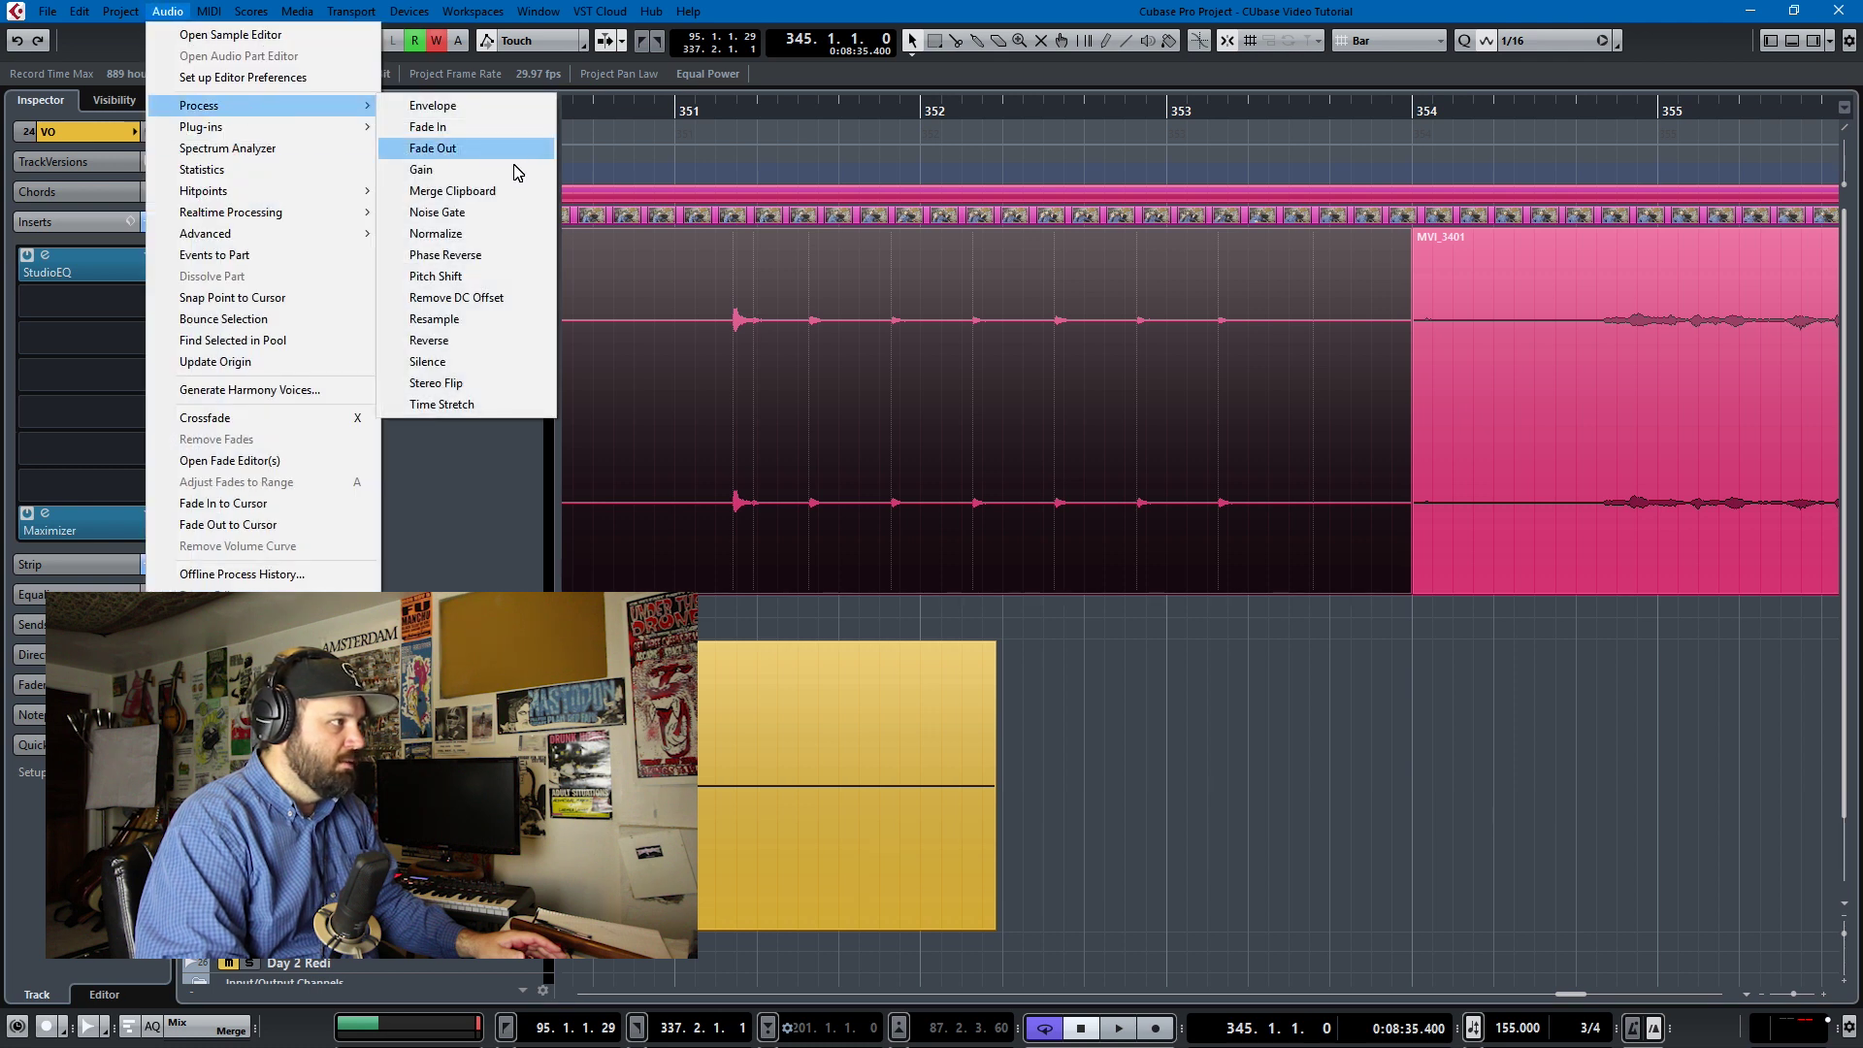
pyautogui.click(475, 234)
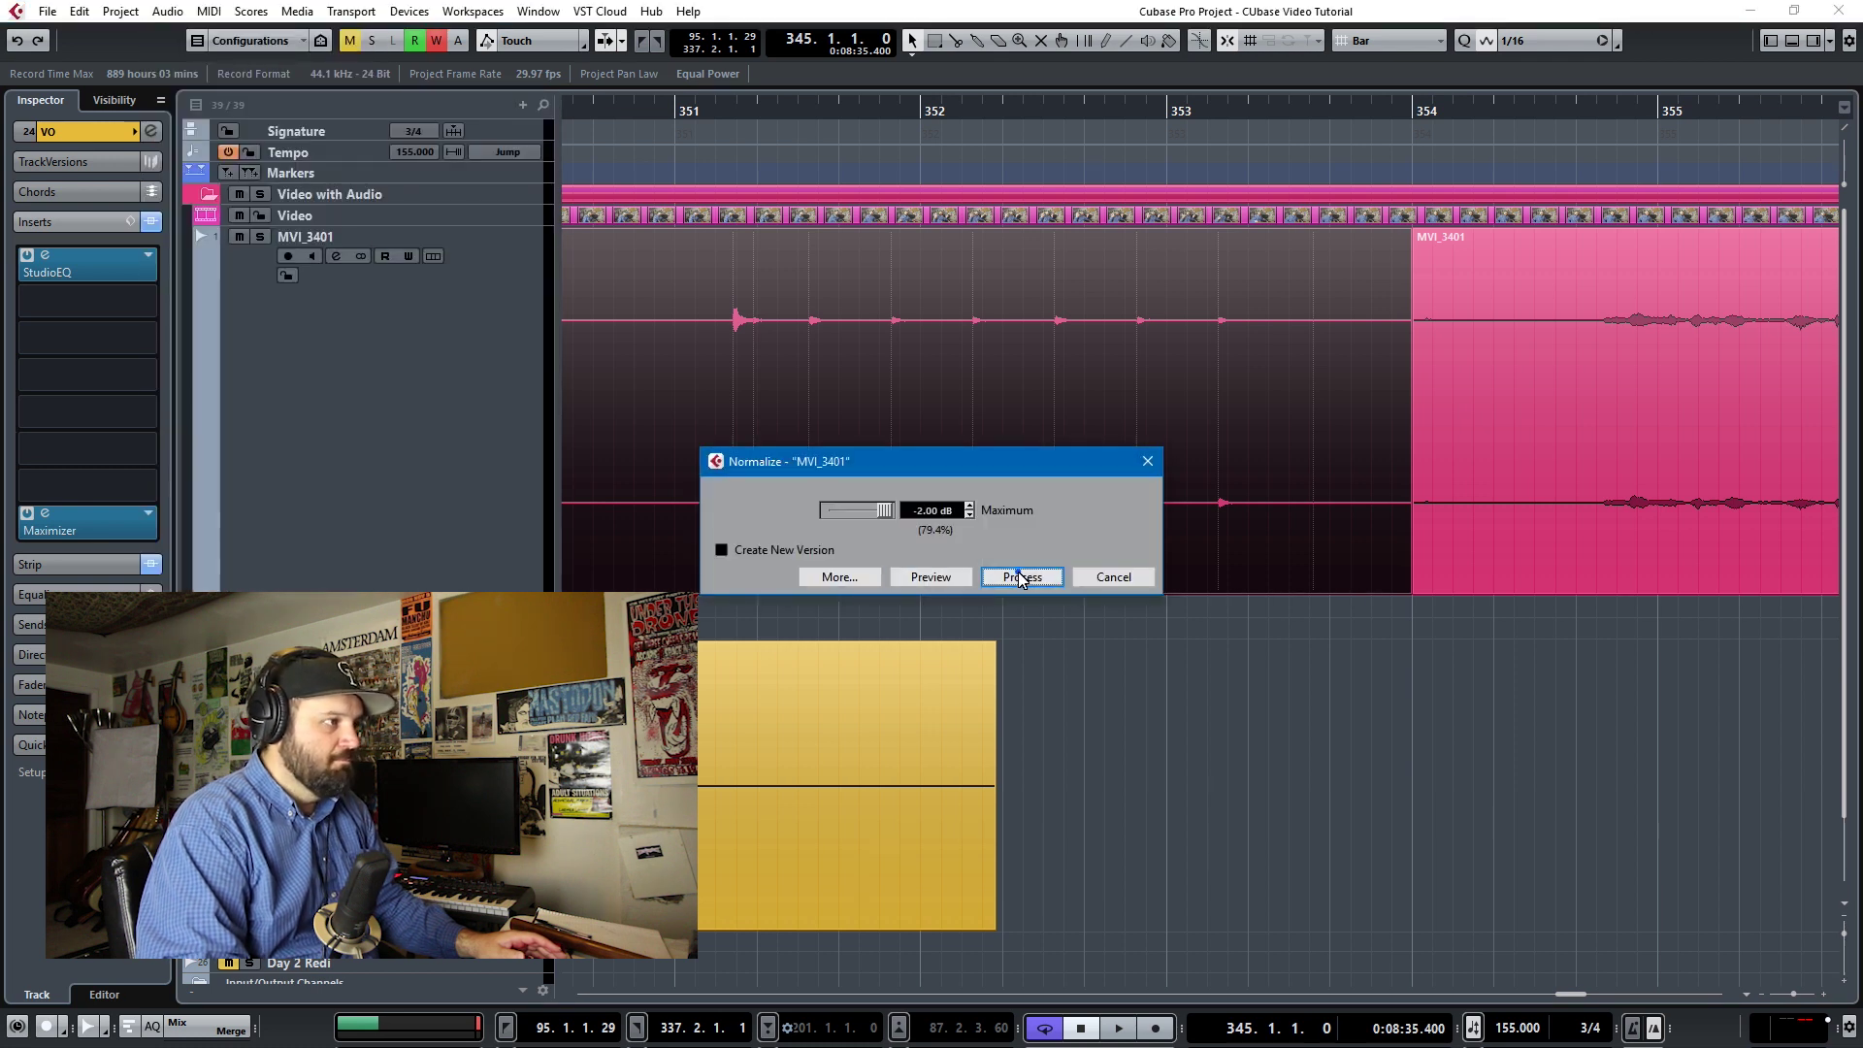
pyautogui.click(1021, 577)
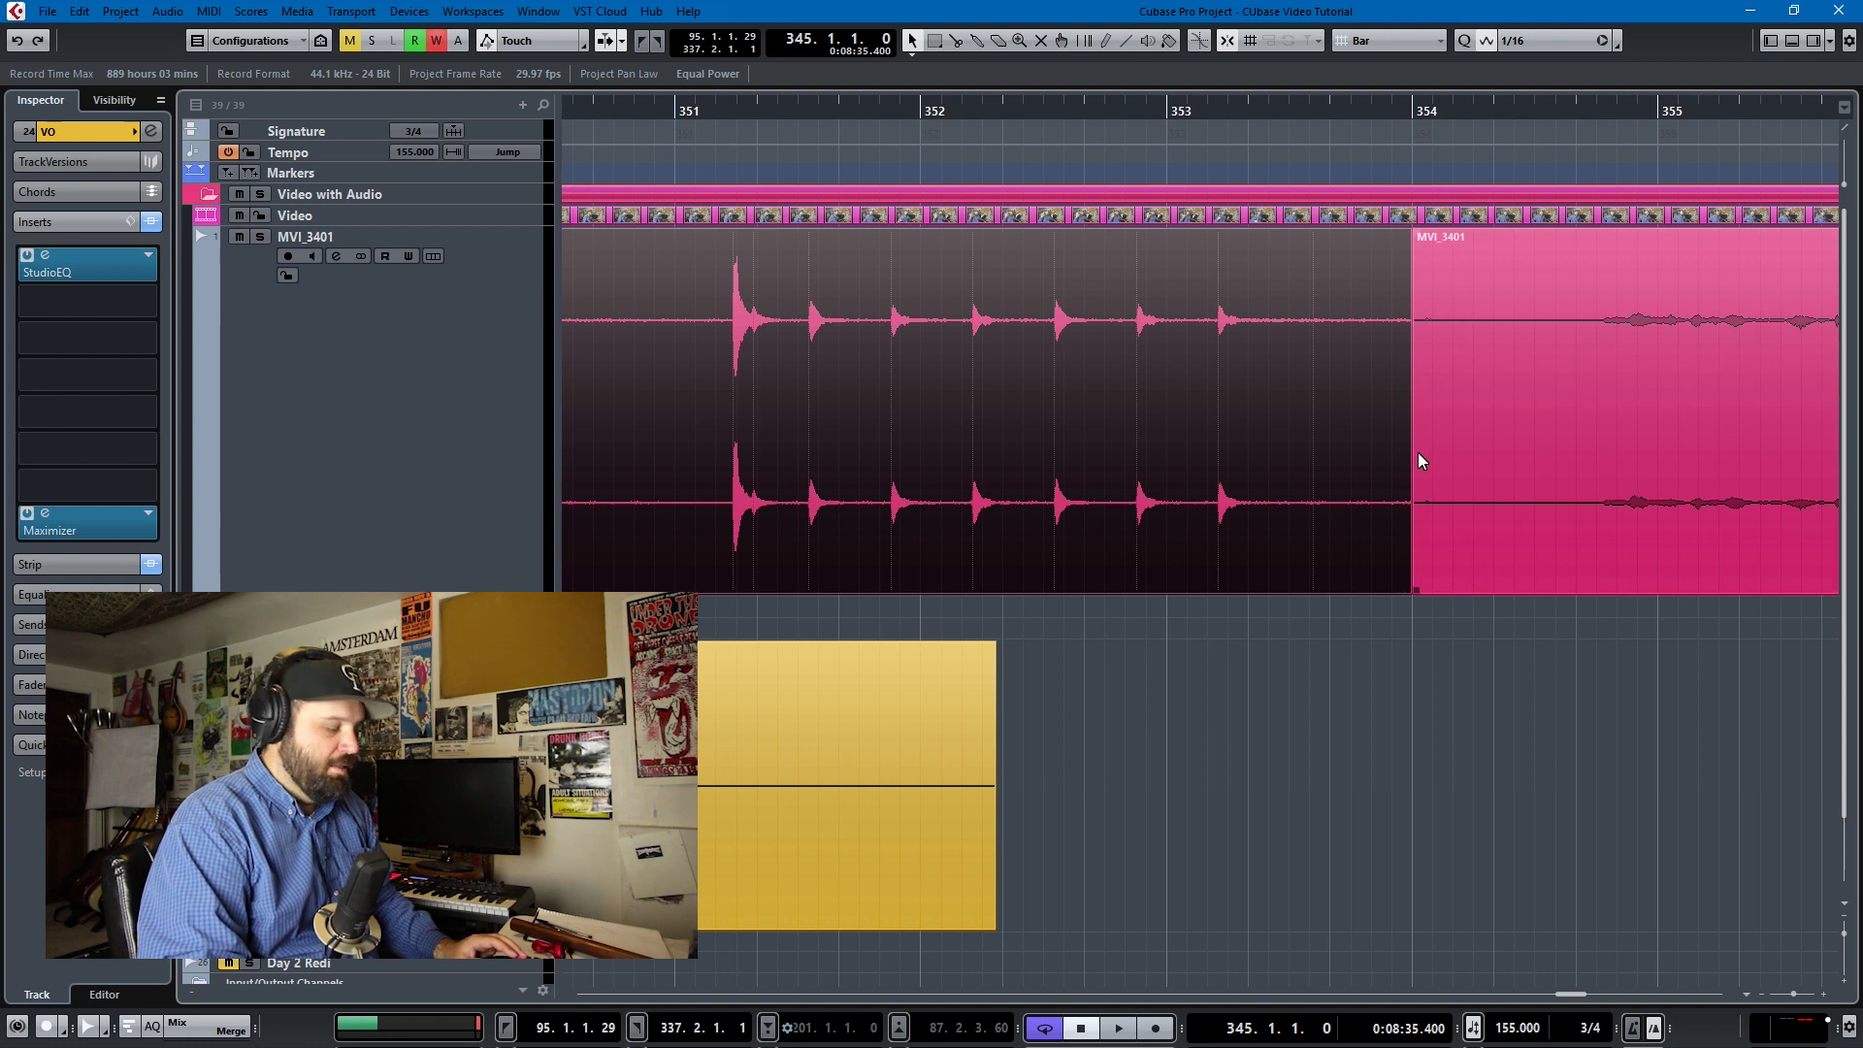
# - Glue the two MVI_3401 audio events at bar 354 back into a single event
pyautogui.press('4')
pyautogui.click(1474, 442)
pyautogui.click(1293, 441)
pyautogui.scroll(-3, 1295, 437)
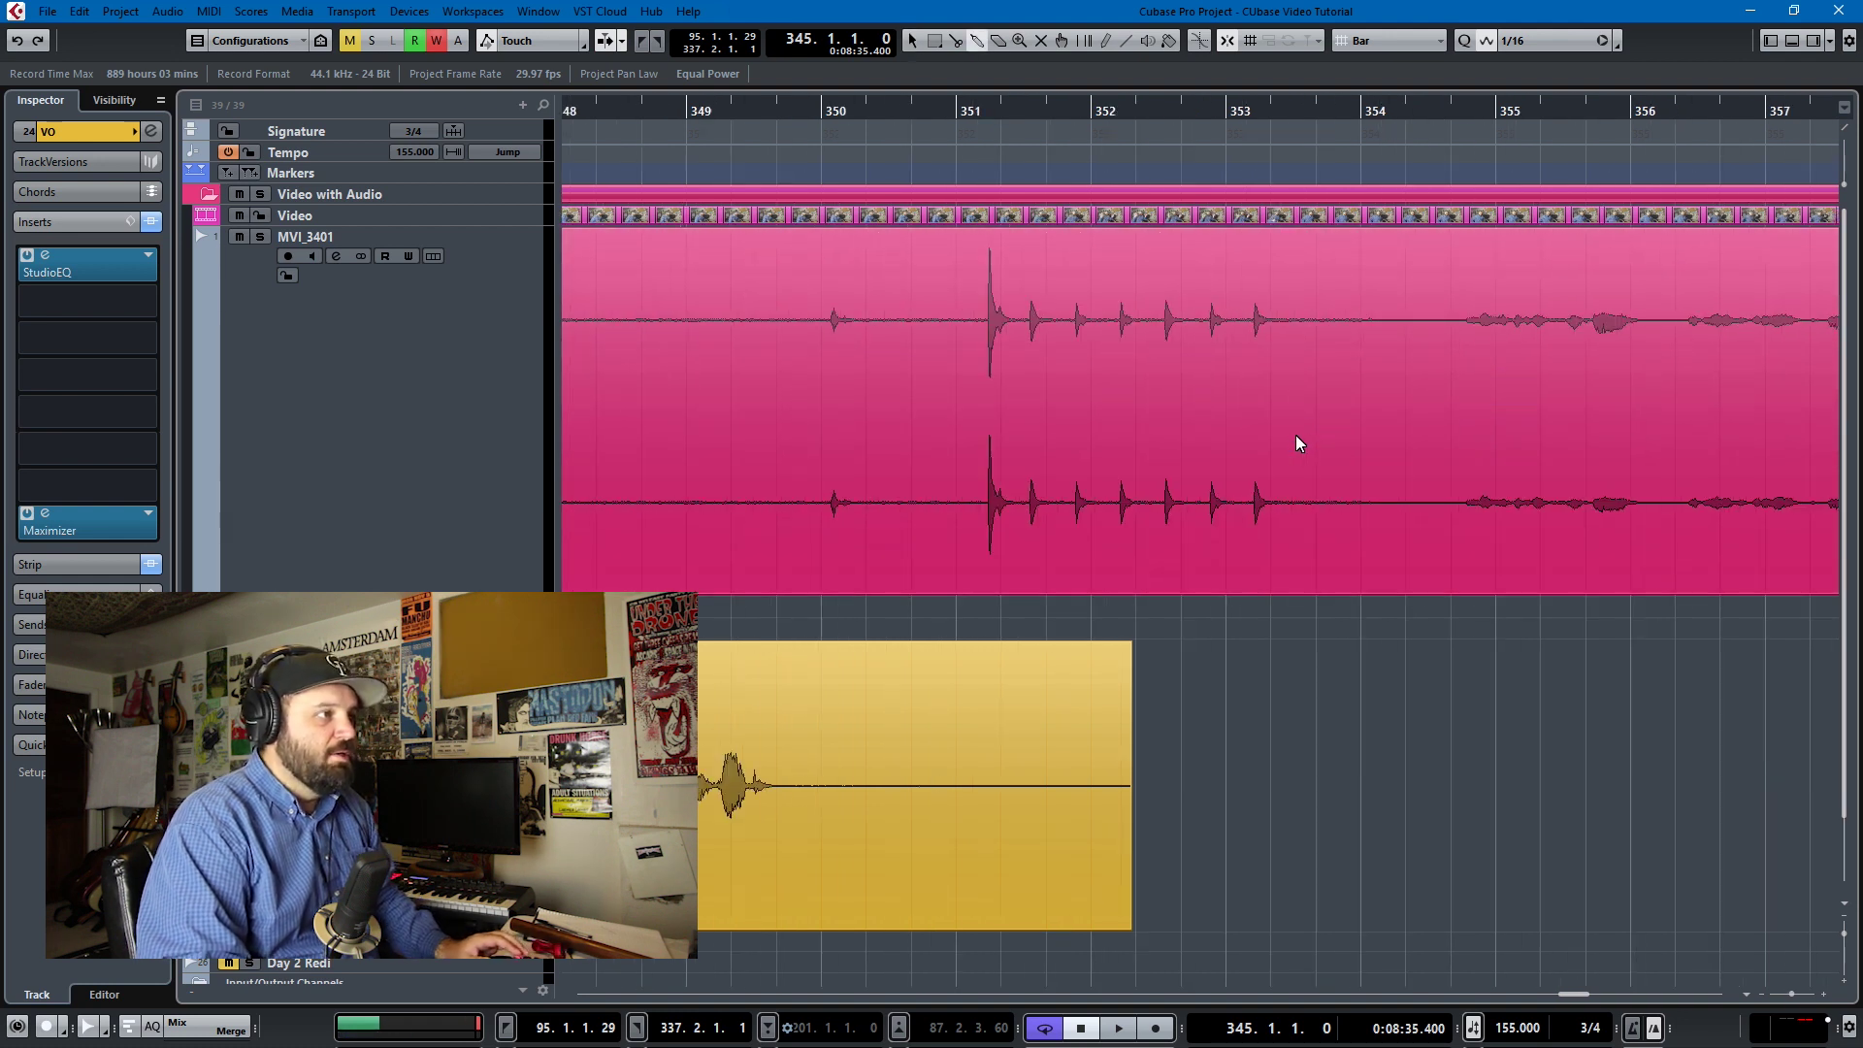
# - Move the combined Video with Audio folder event earlier in stages until its loudest transient lies shortly before bar 344
pyautogui.scroll(-4, 1236, 485)
pyautogui.hscroll(-6, 945, 697)
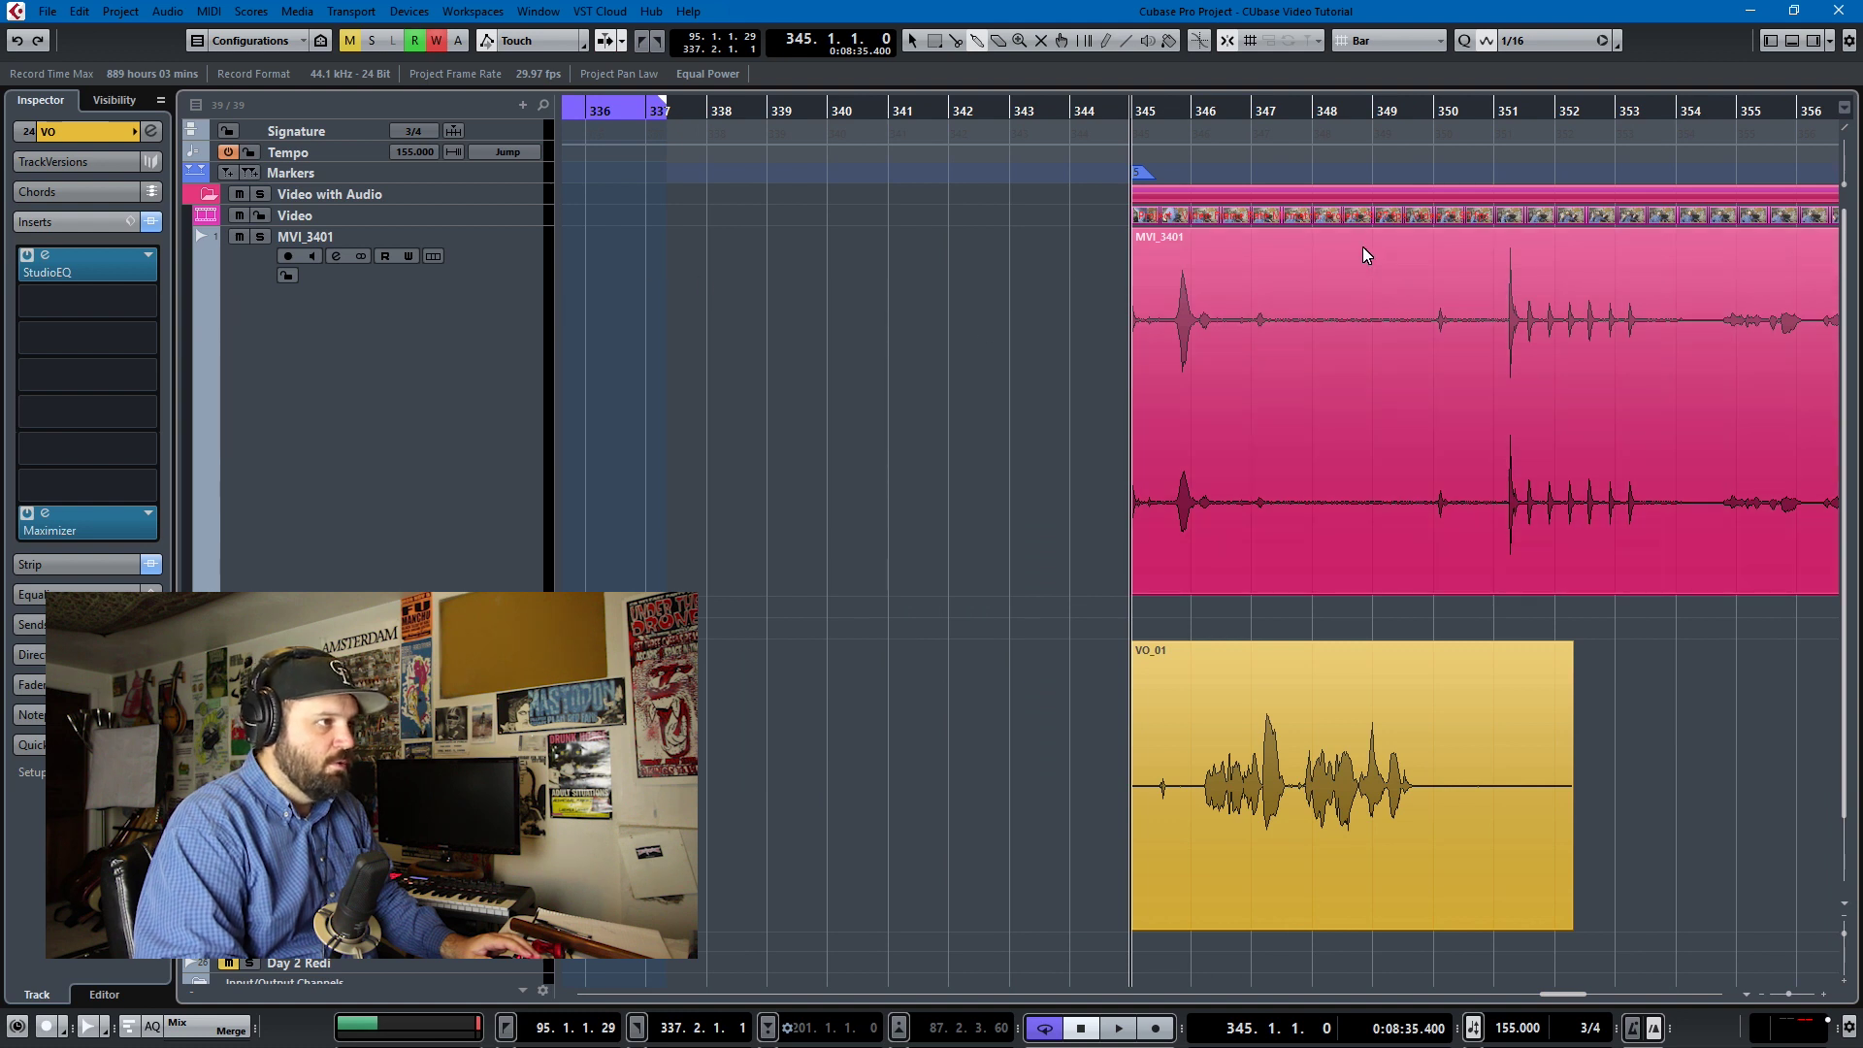
pyautogui.scroll(3, 1348, 289)
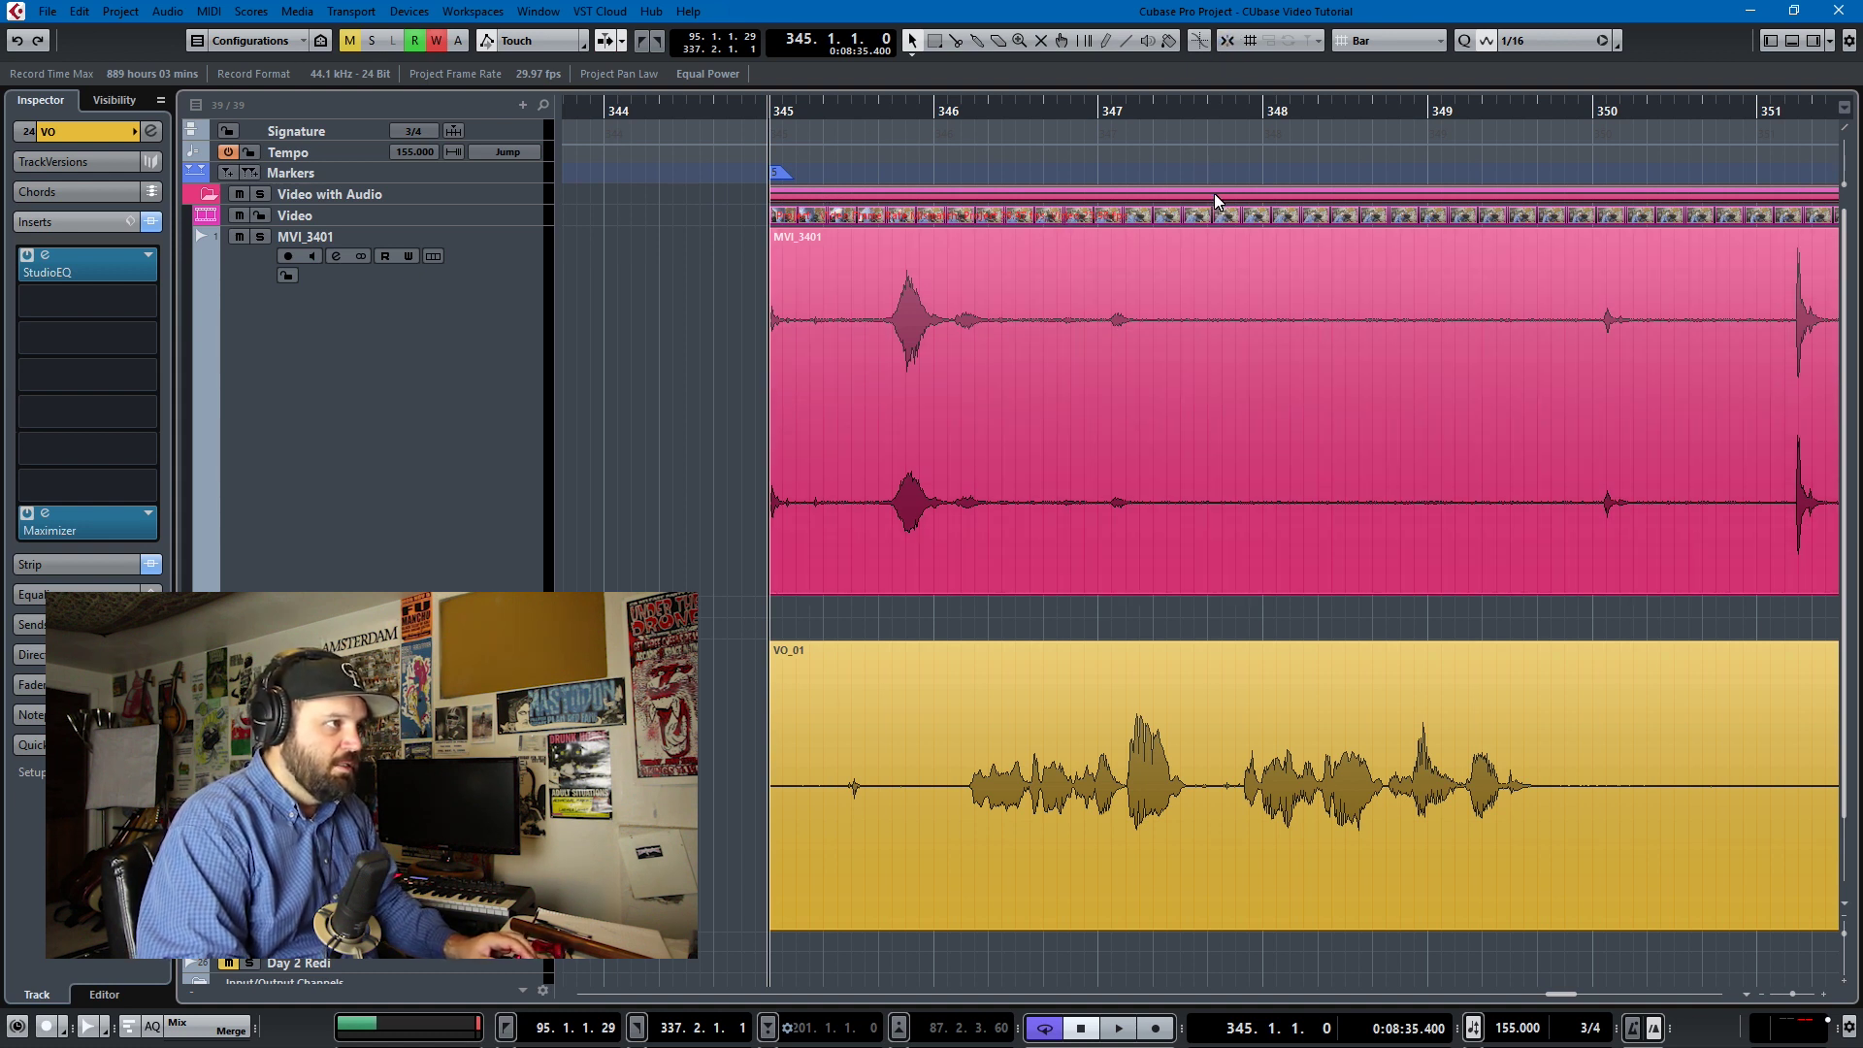
pyautogui.moveTo(873, 216); pyautogui.dragTo(849, 195)
pyautogui.hscroll(-3, 1216, 311)
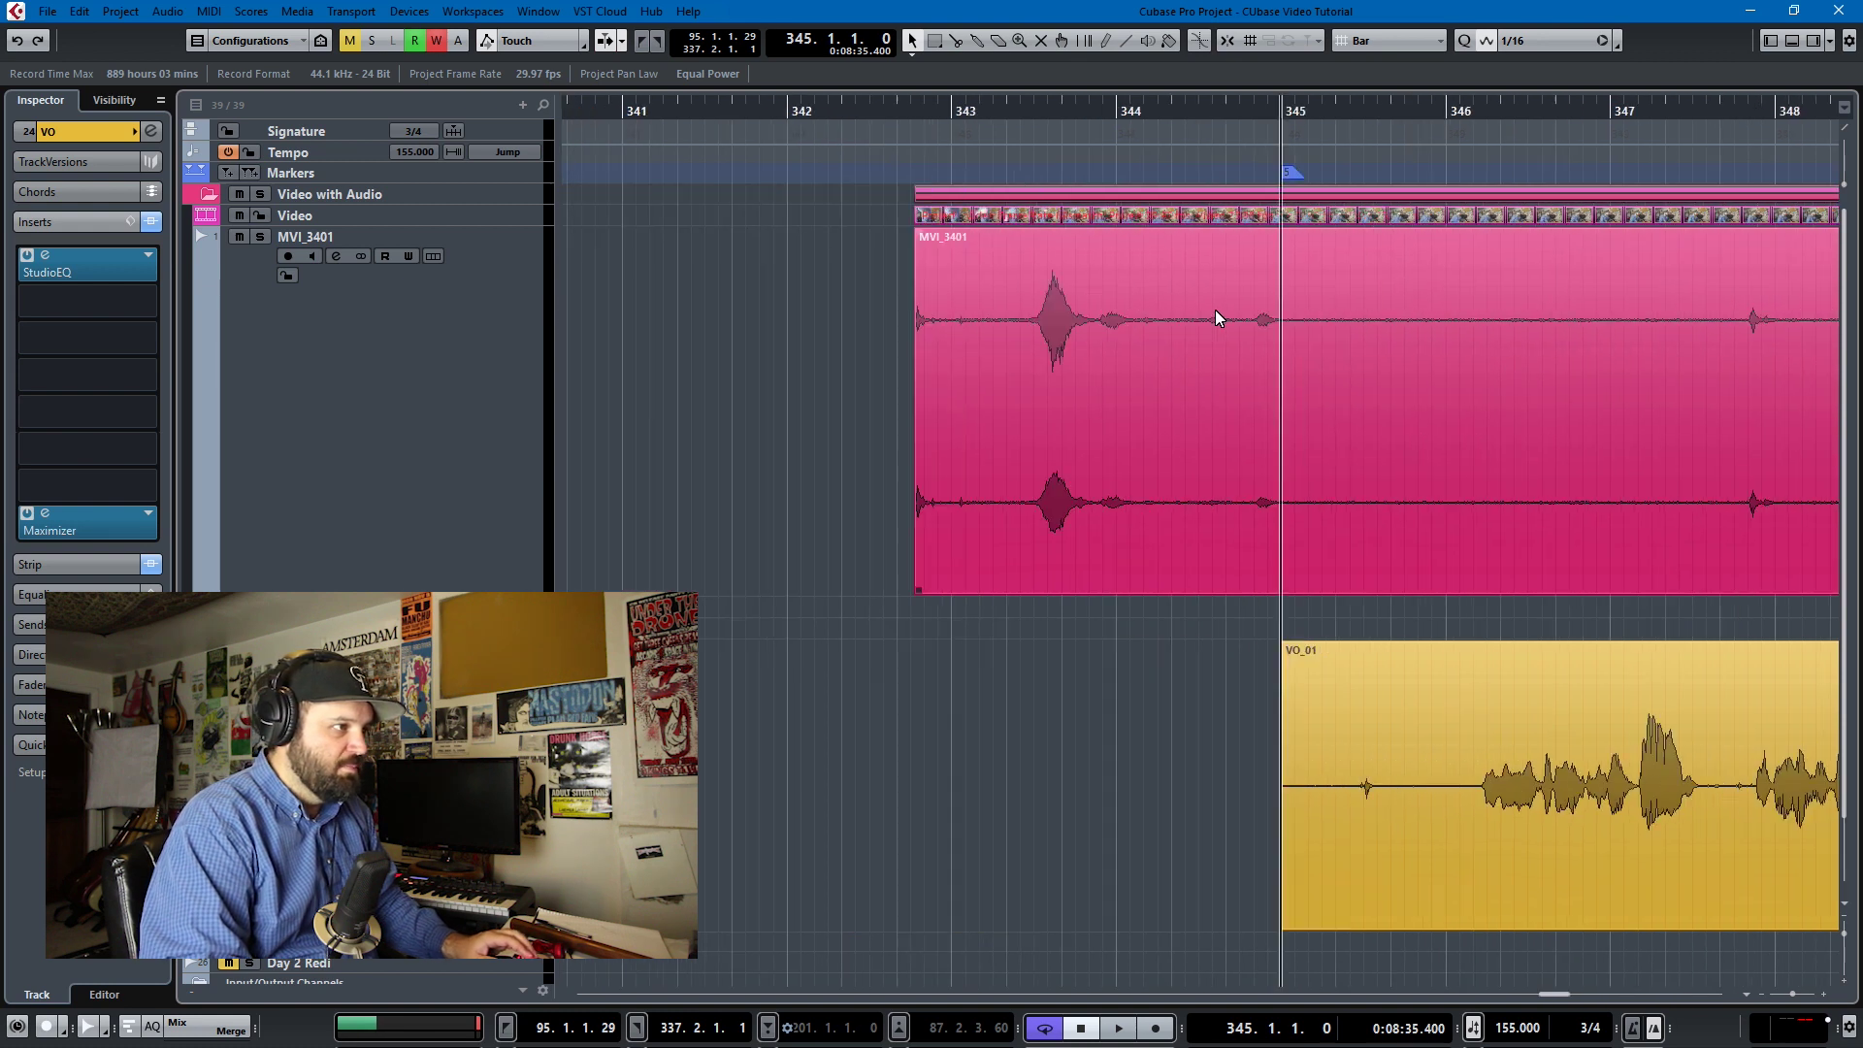
pyautogui.hscroll(3, 1216, 311)
pyautogui.moveTo(1341, 195); pyautogui.dragTo(1034, 185)
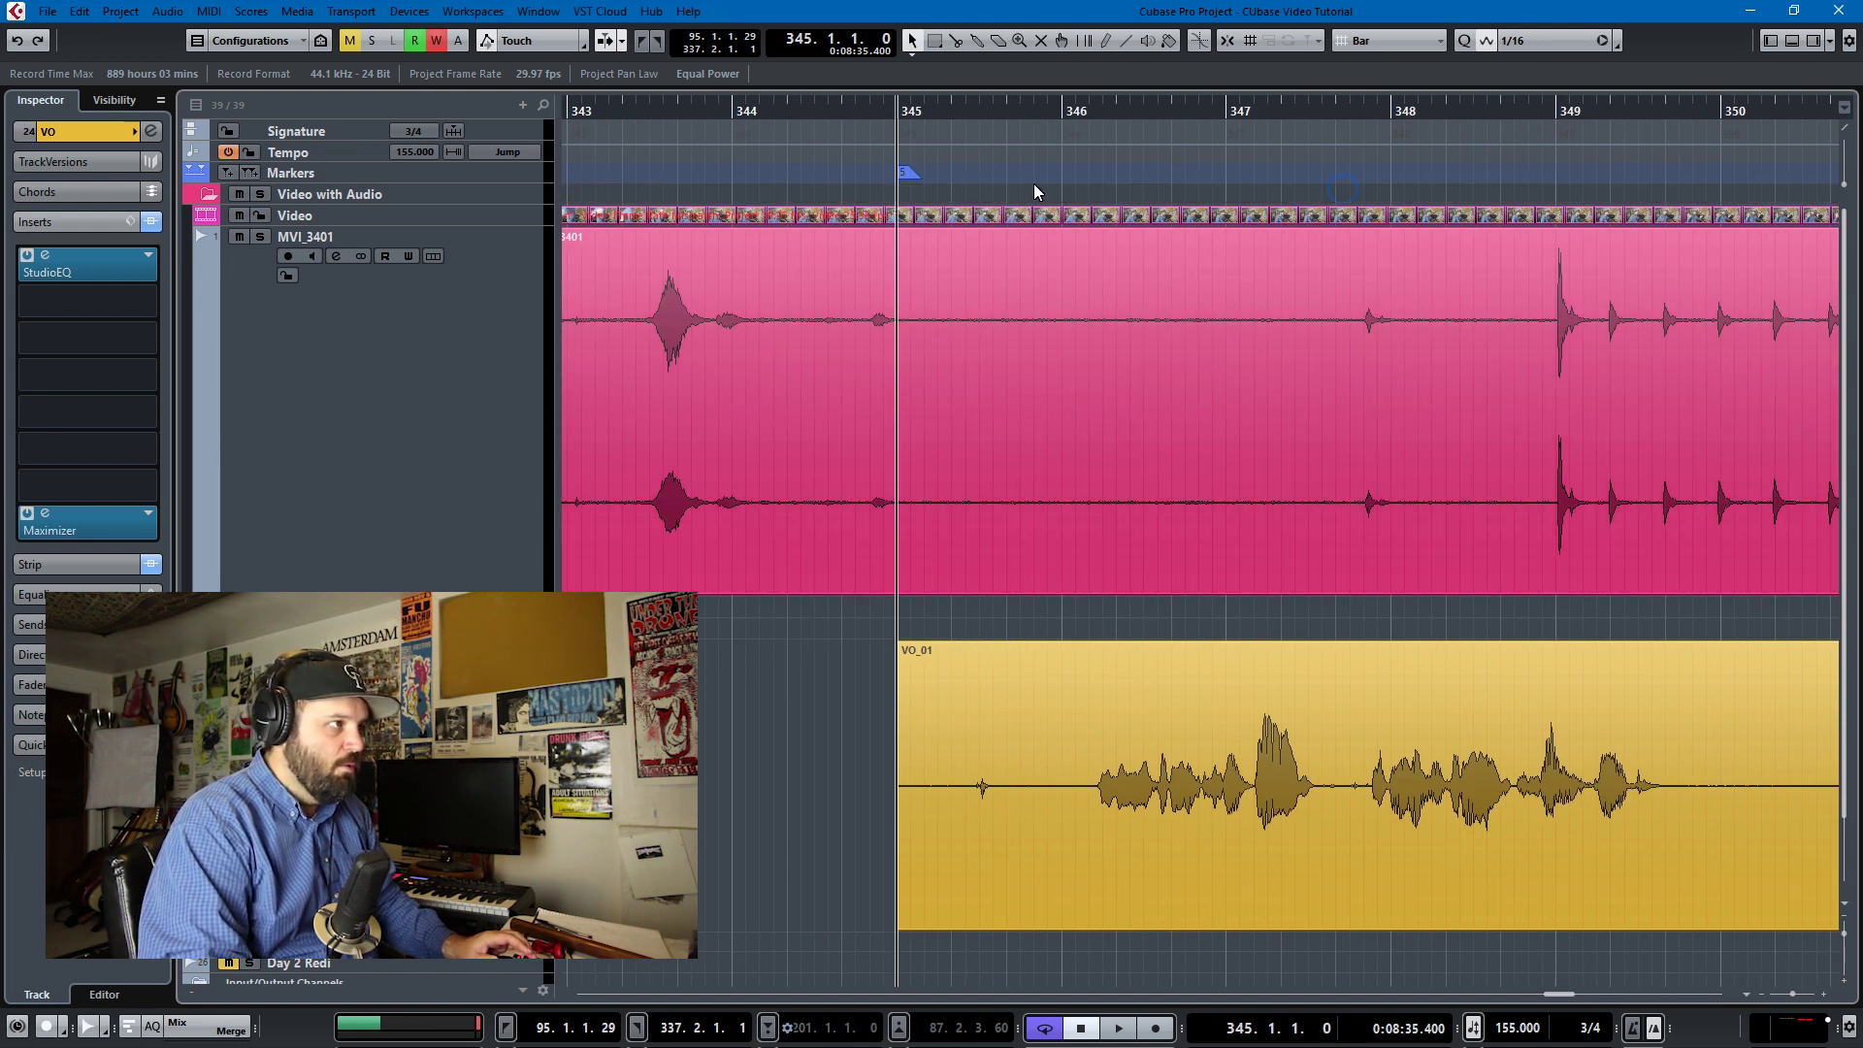
pyautogui.moveTo(773, 196); pyautogui.dragTo(800, 209)
pyautogui.hscroll(-3, 1040, 274)
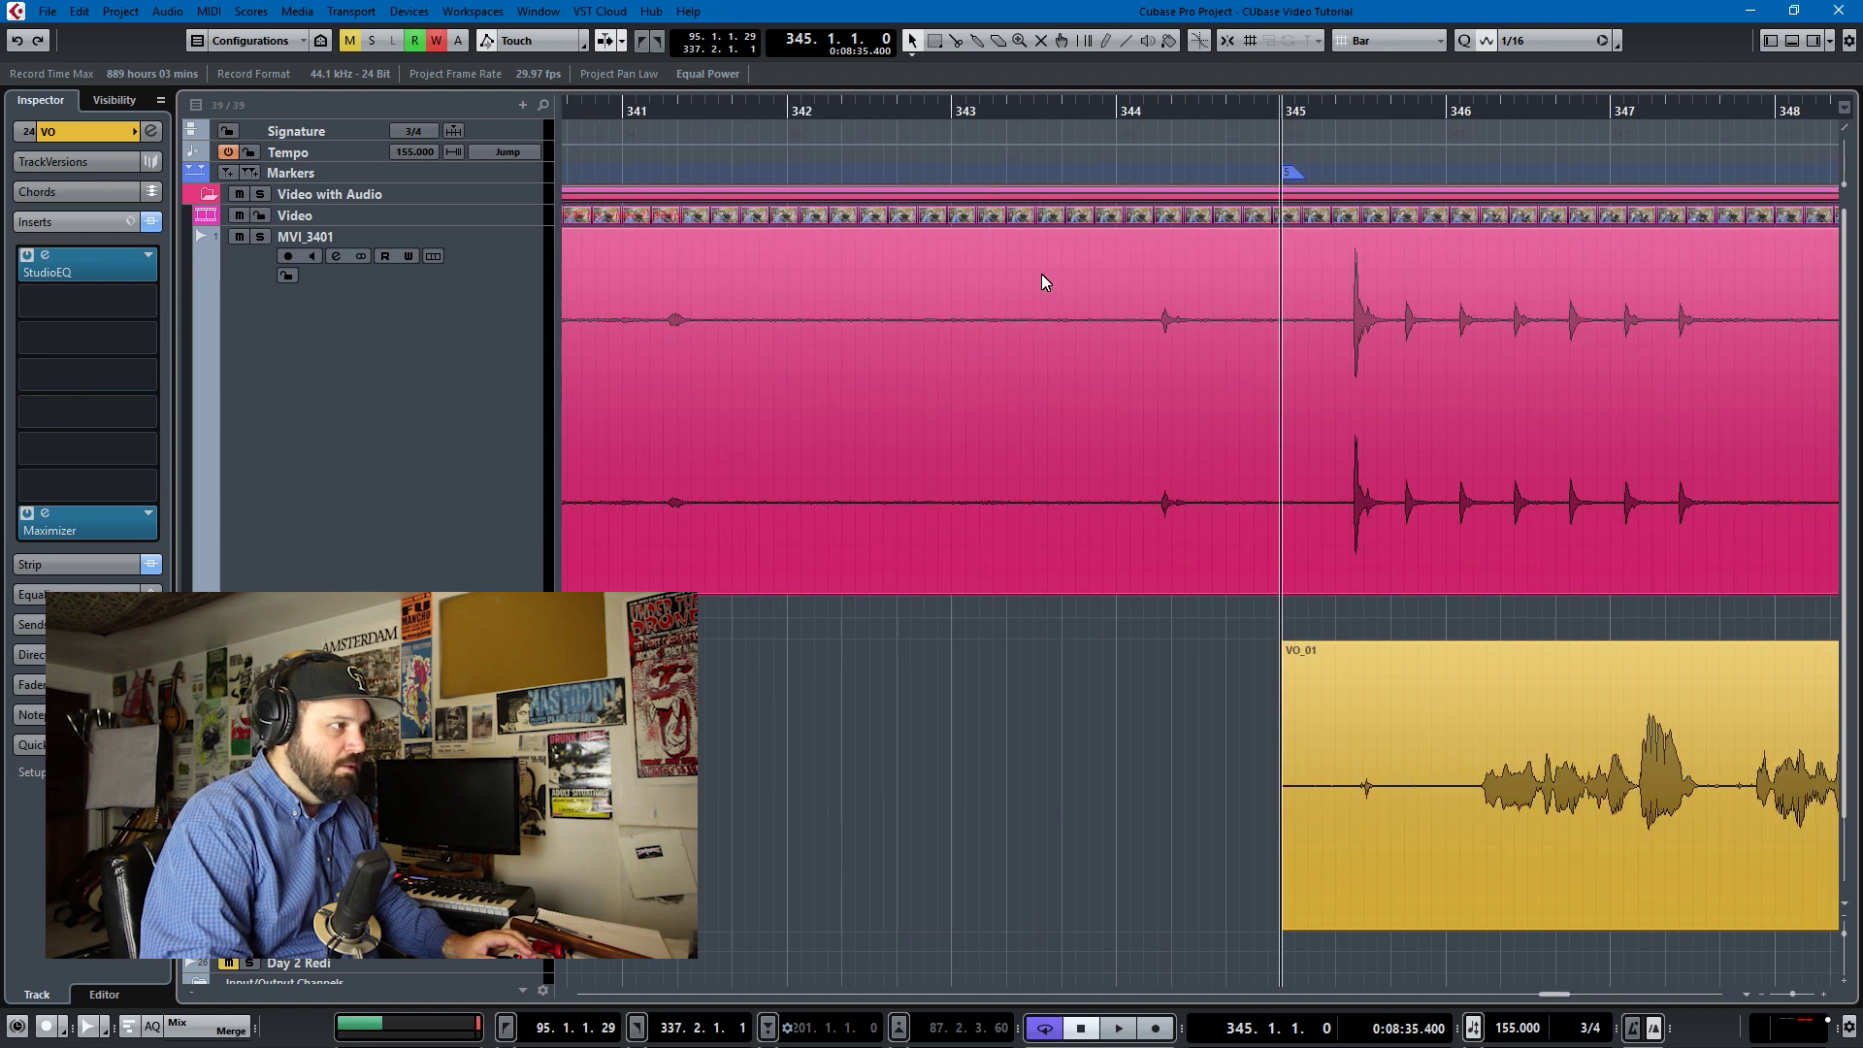
pyautogui.click(1396, 196)
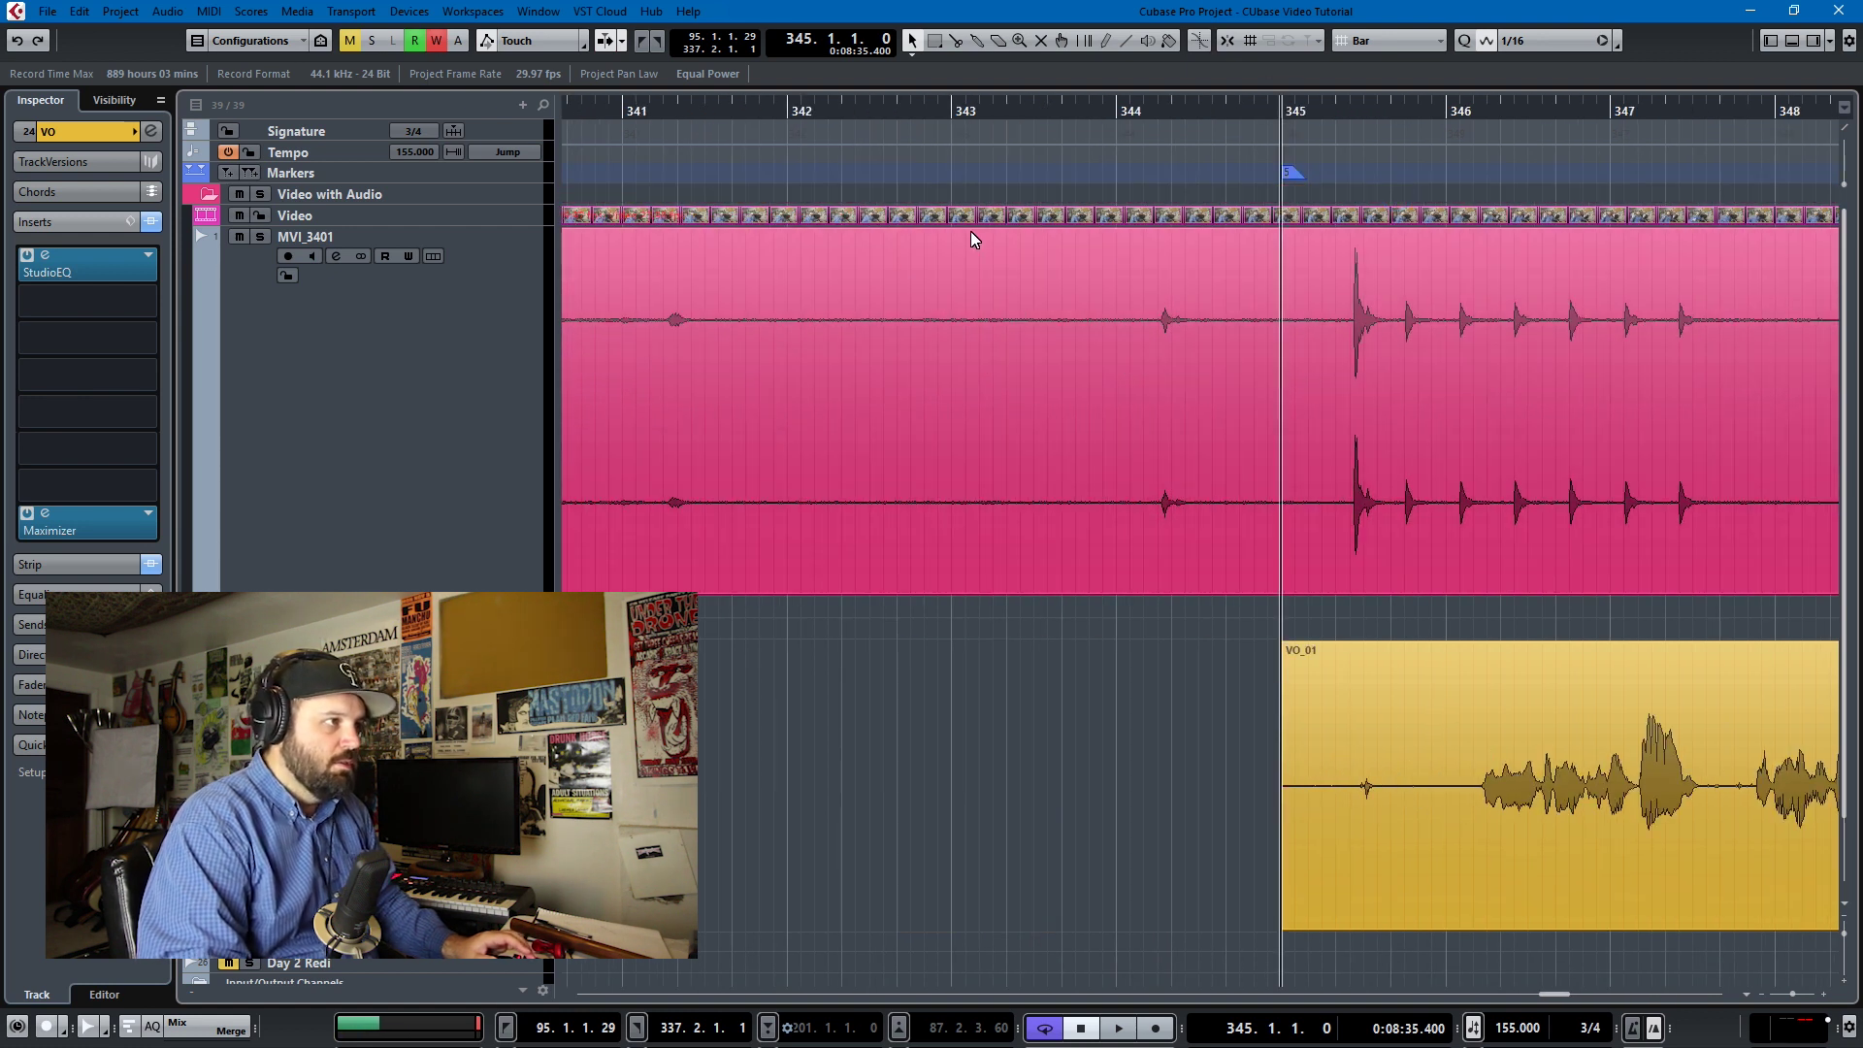
pyautogui.moveTo(1149, 198); pyautogui.dragTo(876, 192)
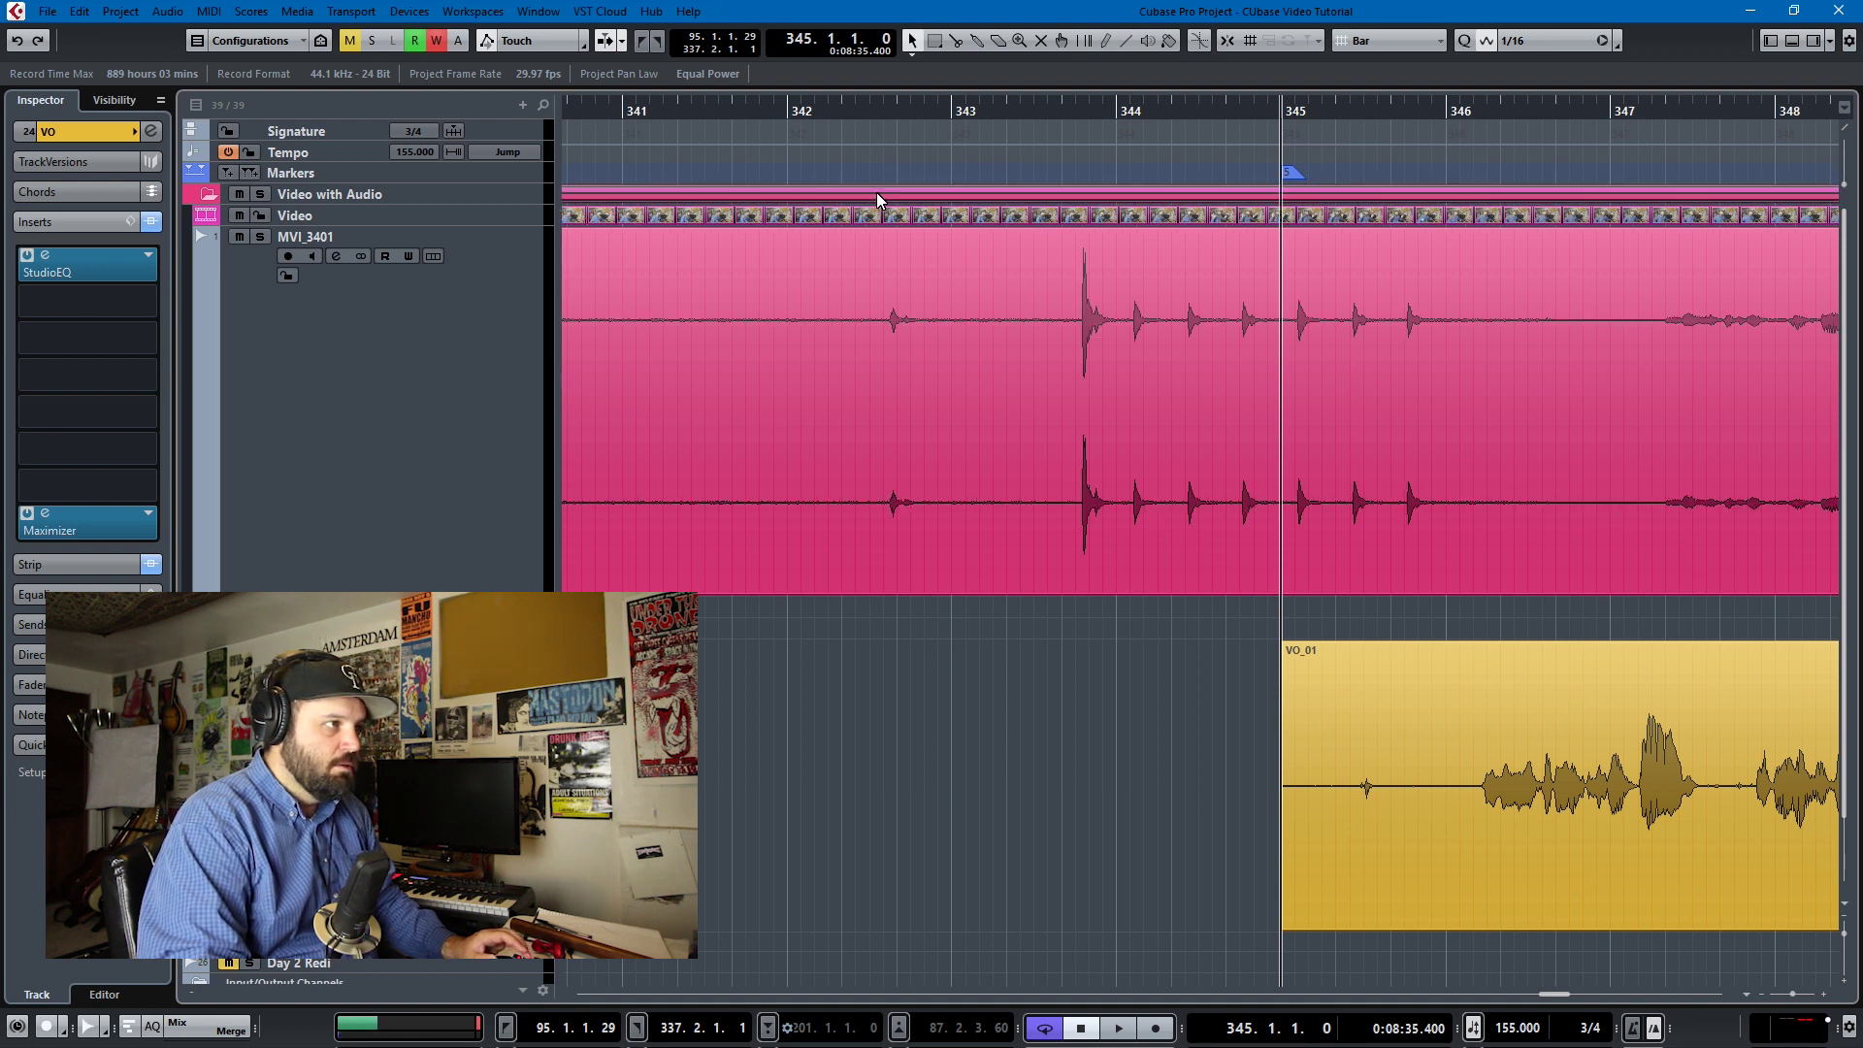
# - Shift the folder event further back, placing the last tap of the series just before beat 3 of bar 344
pyautogui.hscroll(3, 1064, 278)
pyautogui.scroll(2, 894, 285)
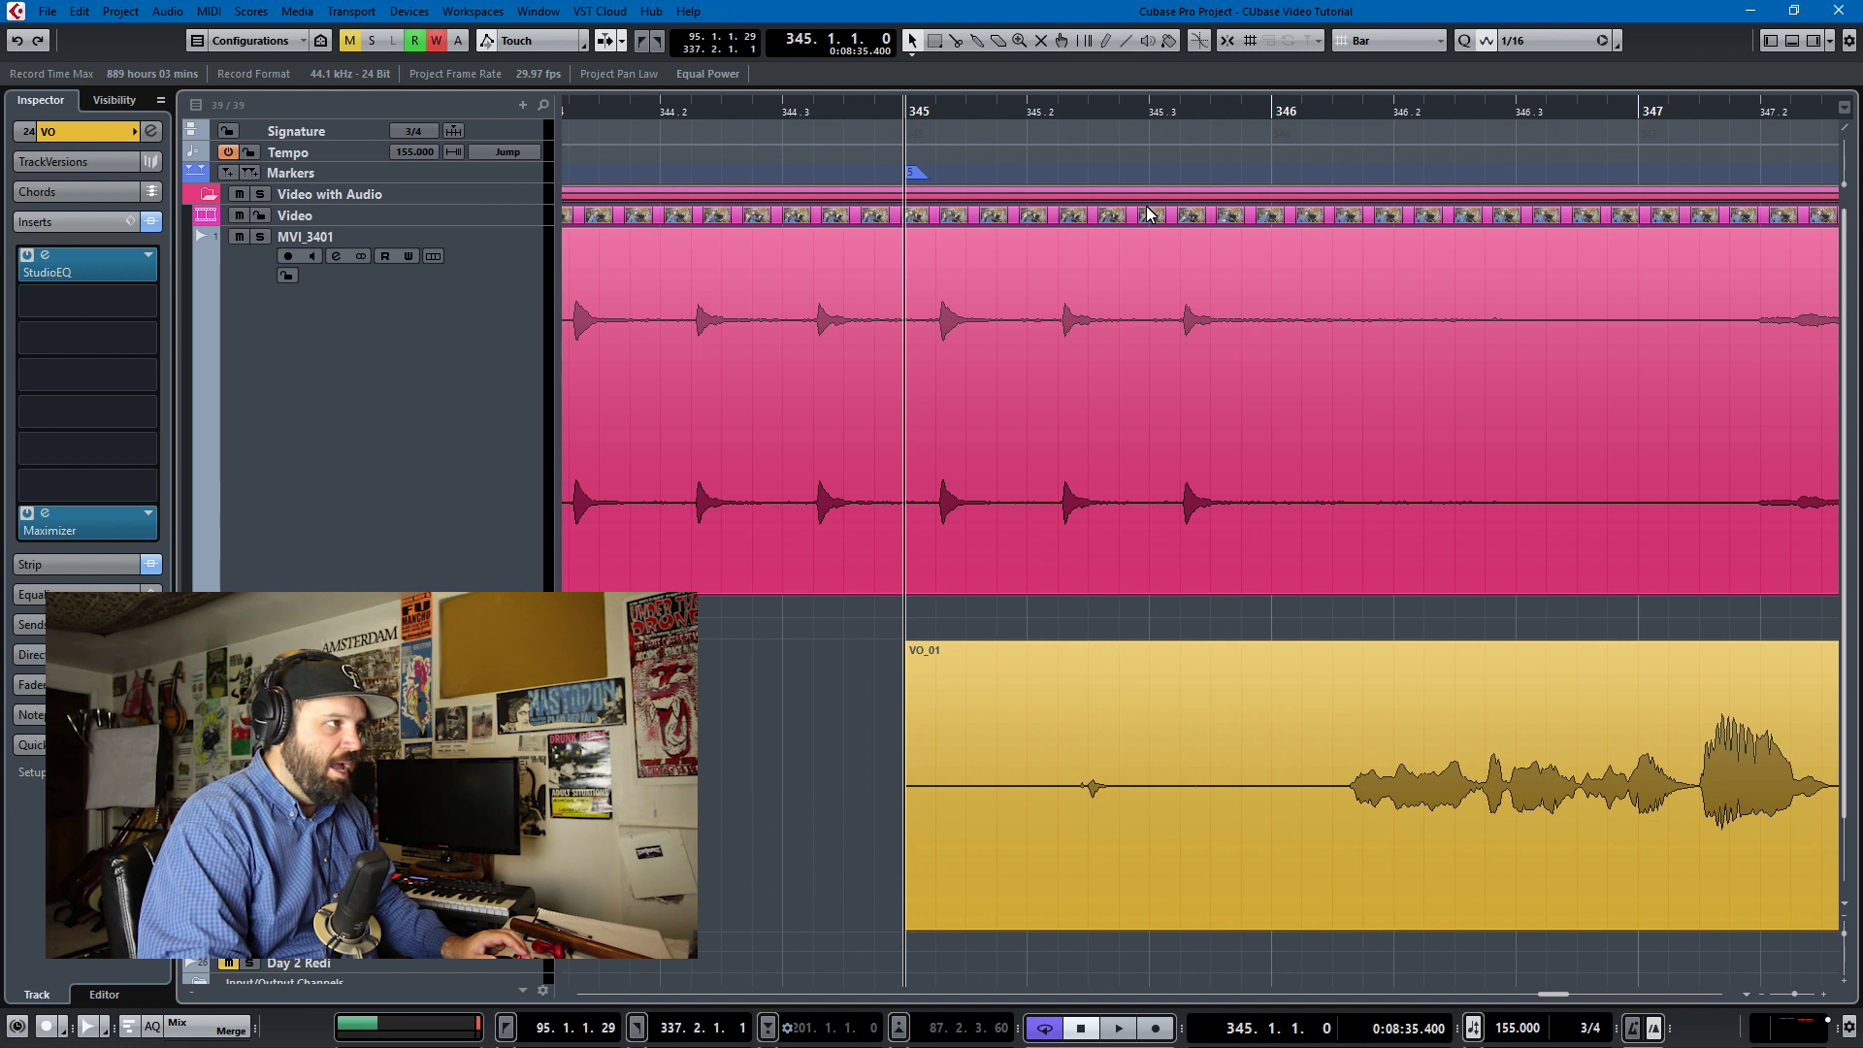
pyautogui.moveTo(1141, 196); pyautogui.dragTo(738, 202)
pyautogui.scroll(3, 811, 269)
pyautogui.hscroll(-4, 1086, 225)
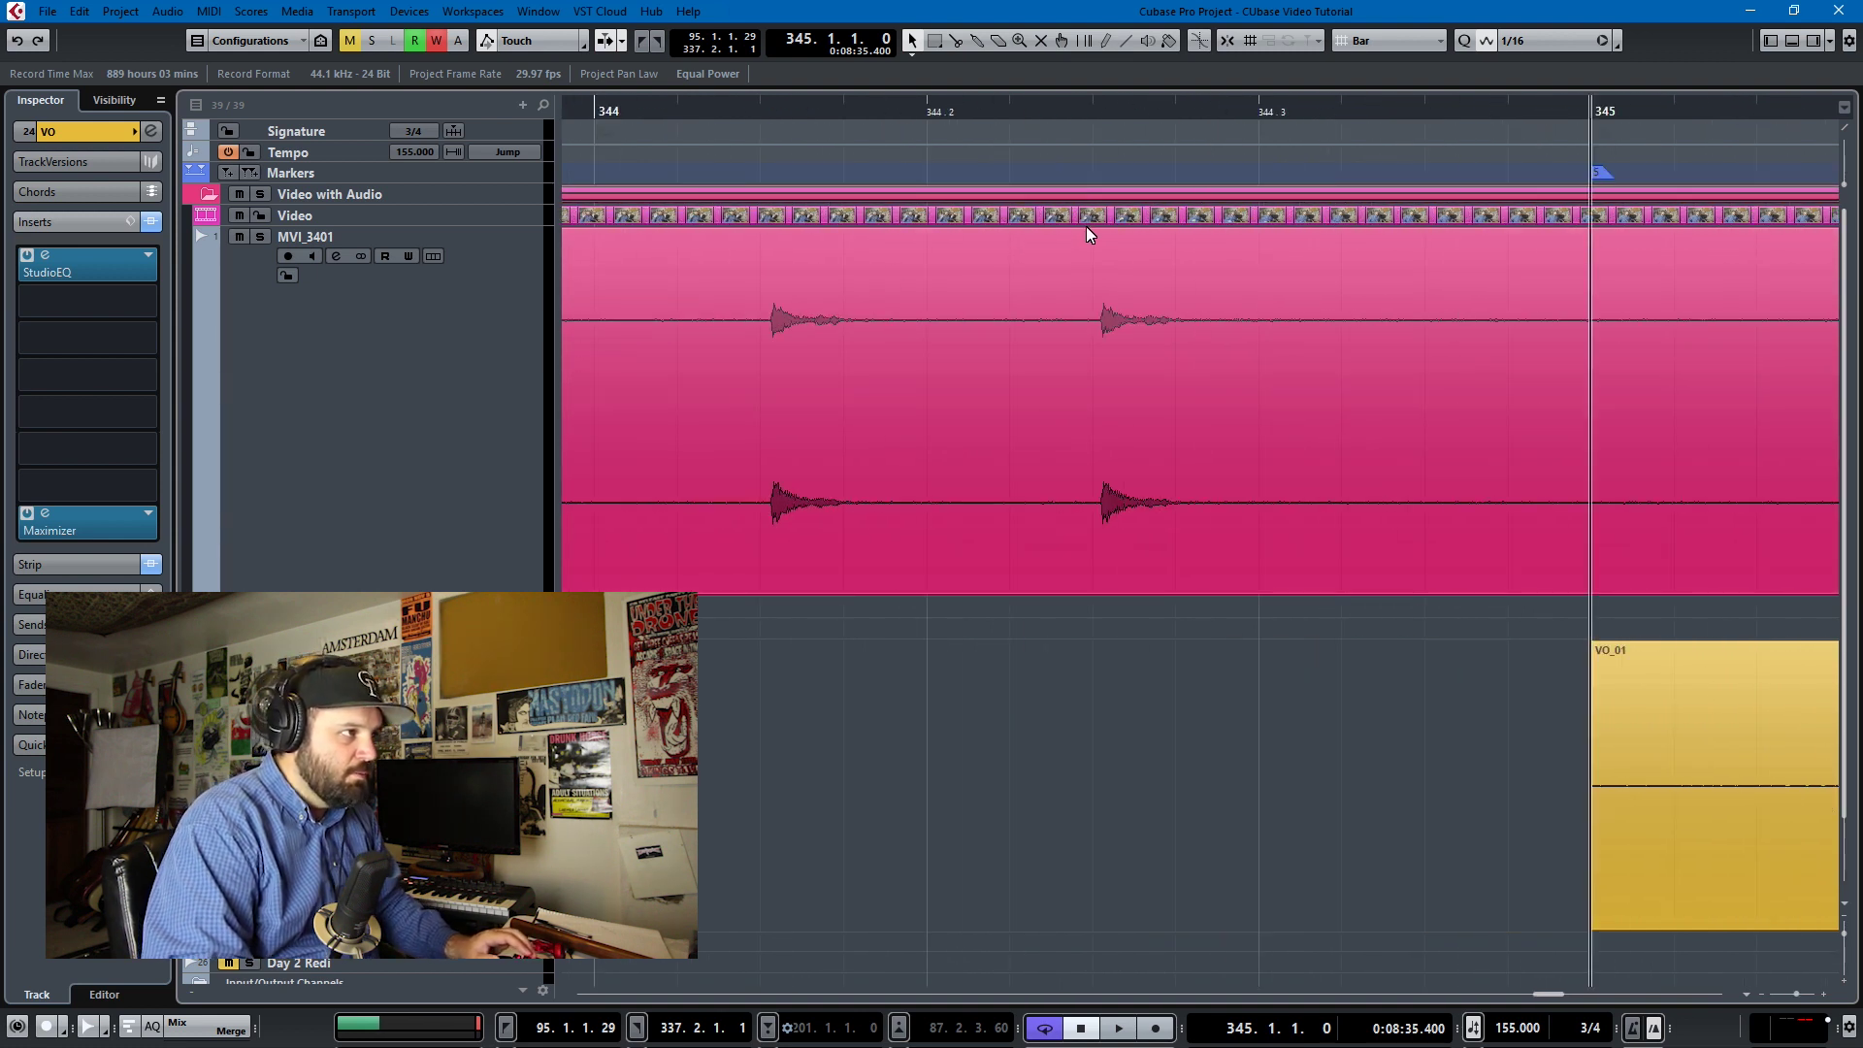
pyautogui.moveTo(1098, 196); pyautogui.dragTo(1262, 225)
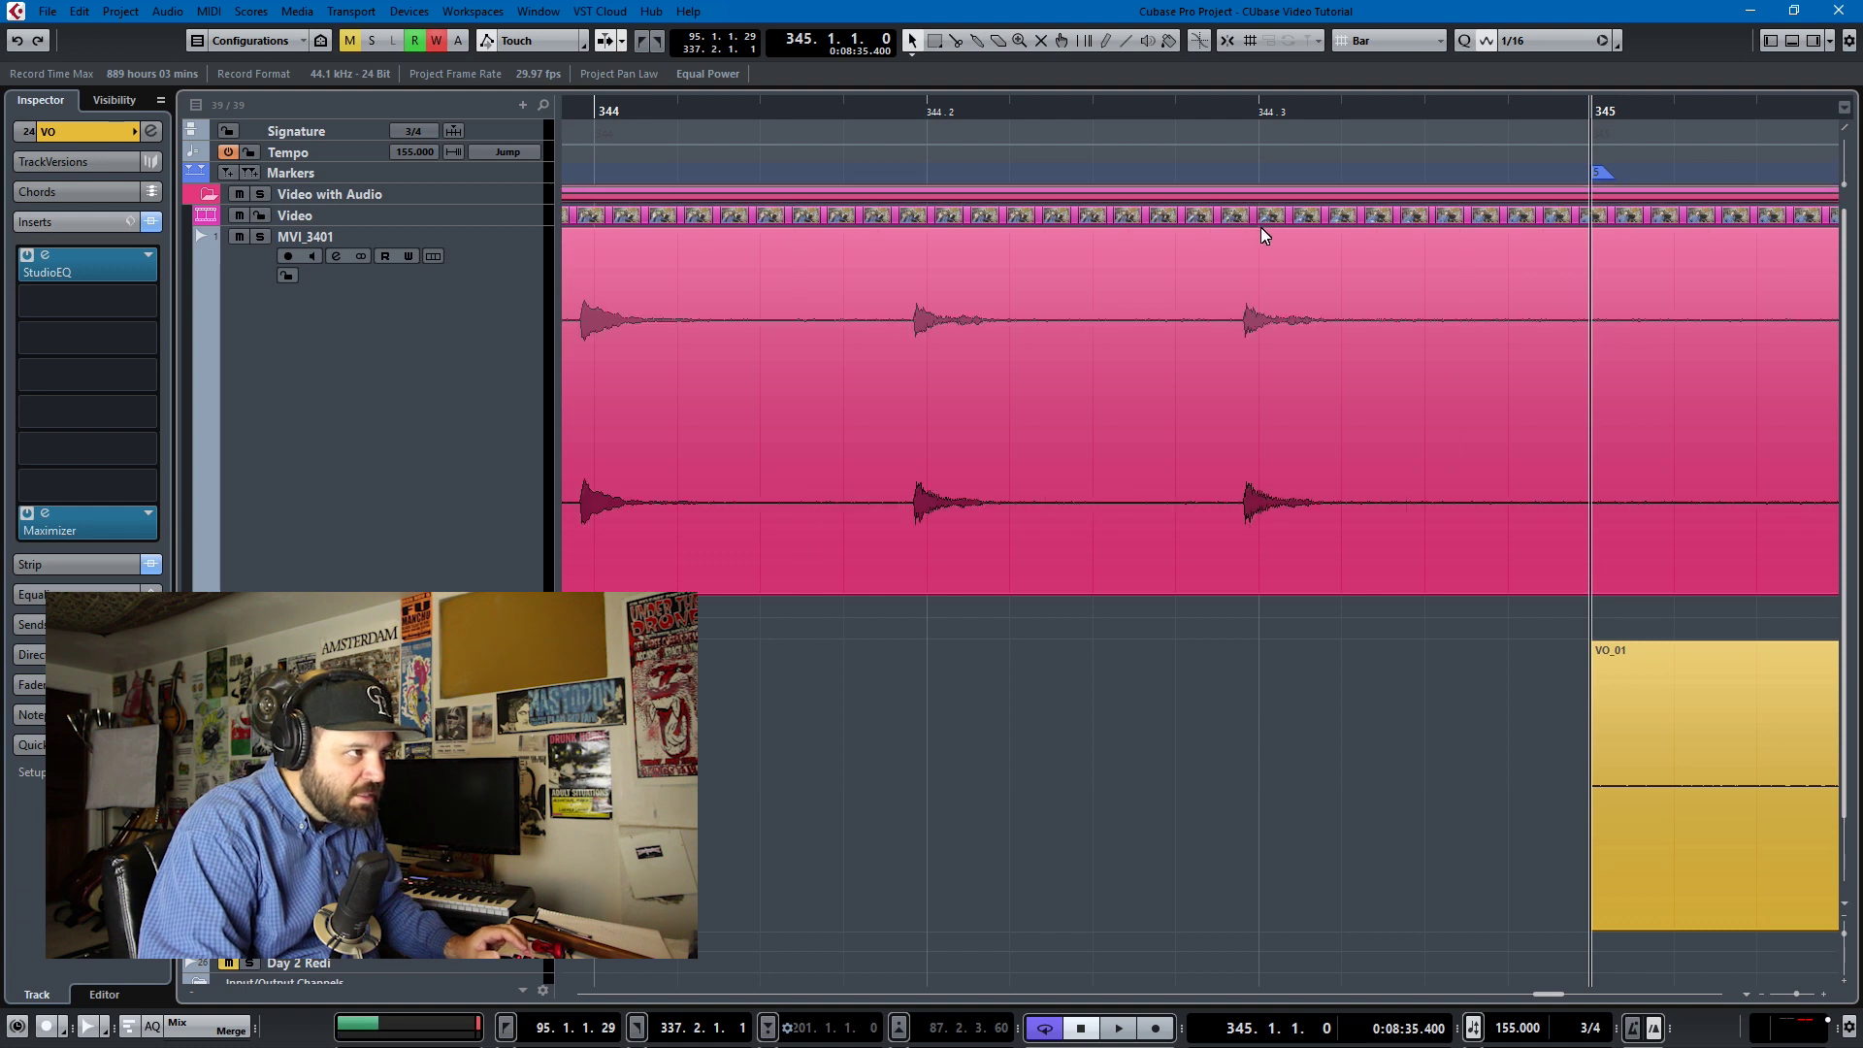
# - Fine-tune the folder event's position around beat 3 of bar 344 so the MVI_3401 speech lines up with VO_01
pyautogui.scroll(2, 1248, 213)
pyautogui.scroll(2, 1248, 213)
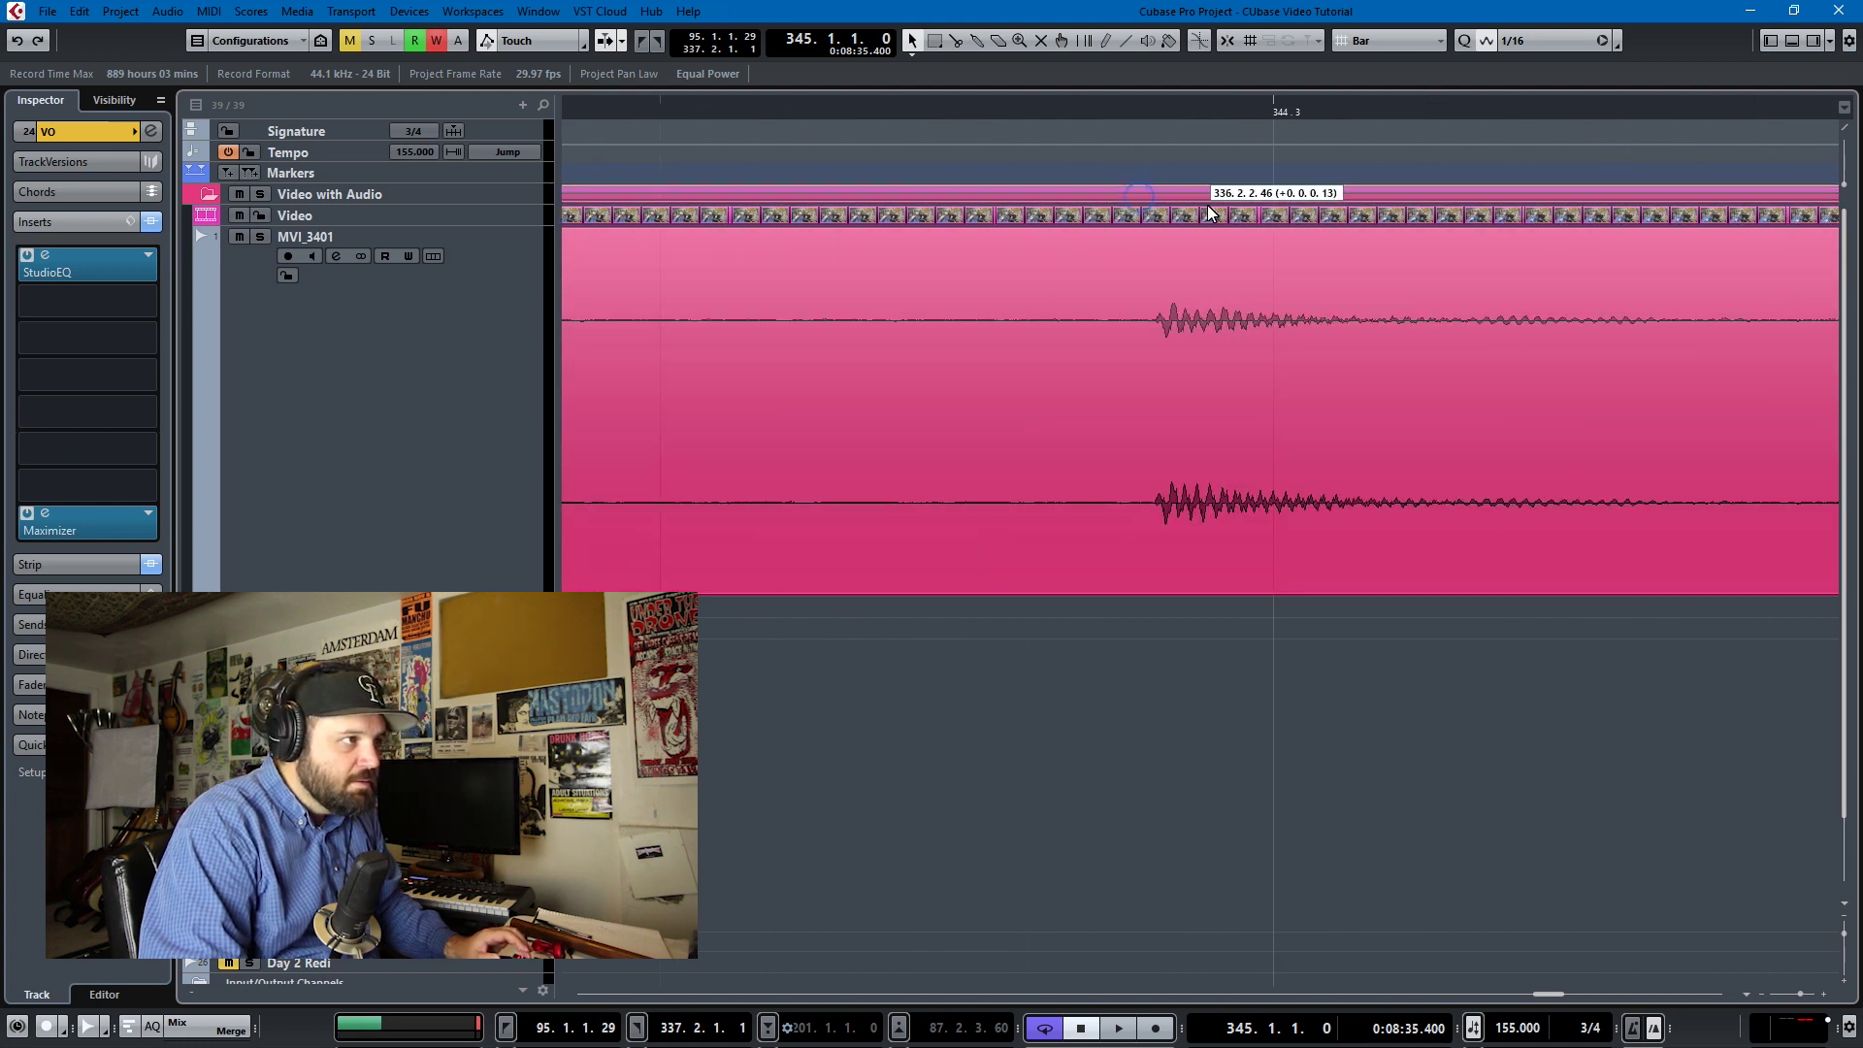
pyautogui.moveTo(1209, 195); pyautogui.dragTo(1306, 204)
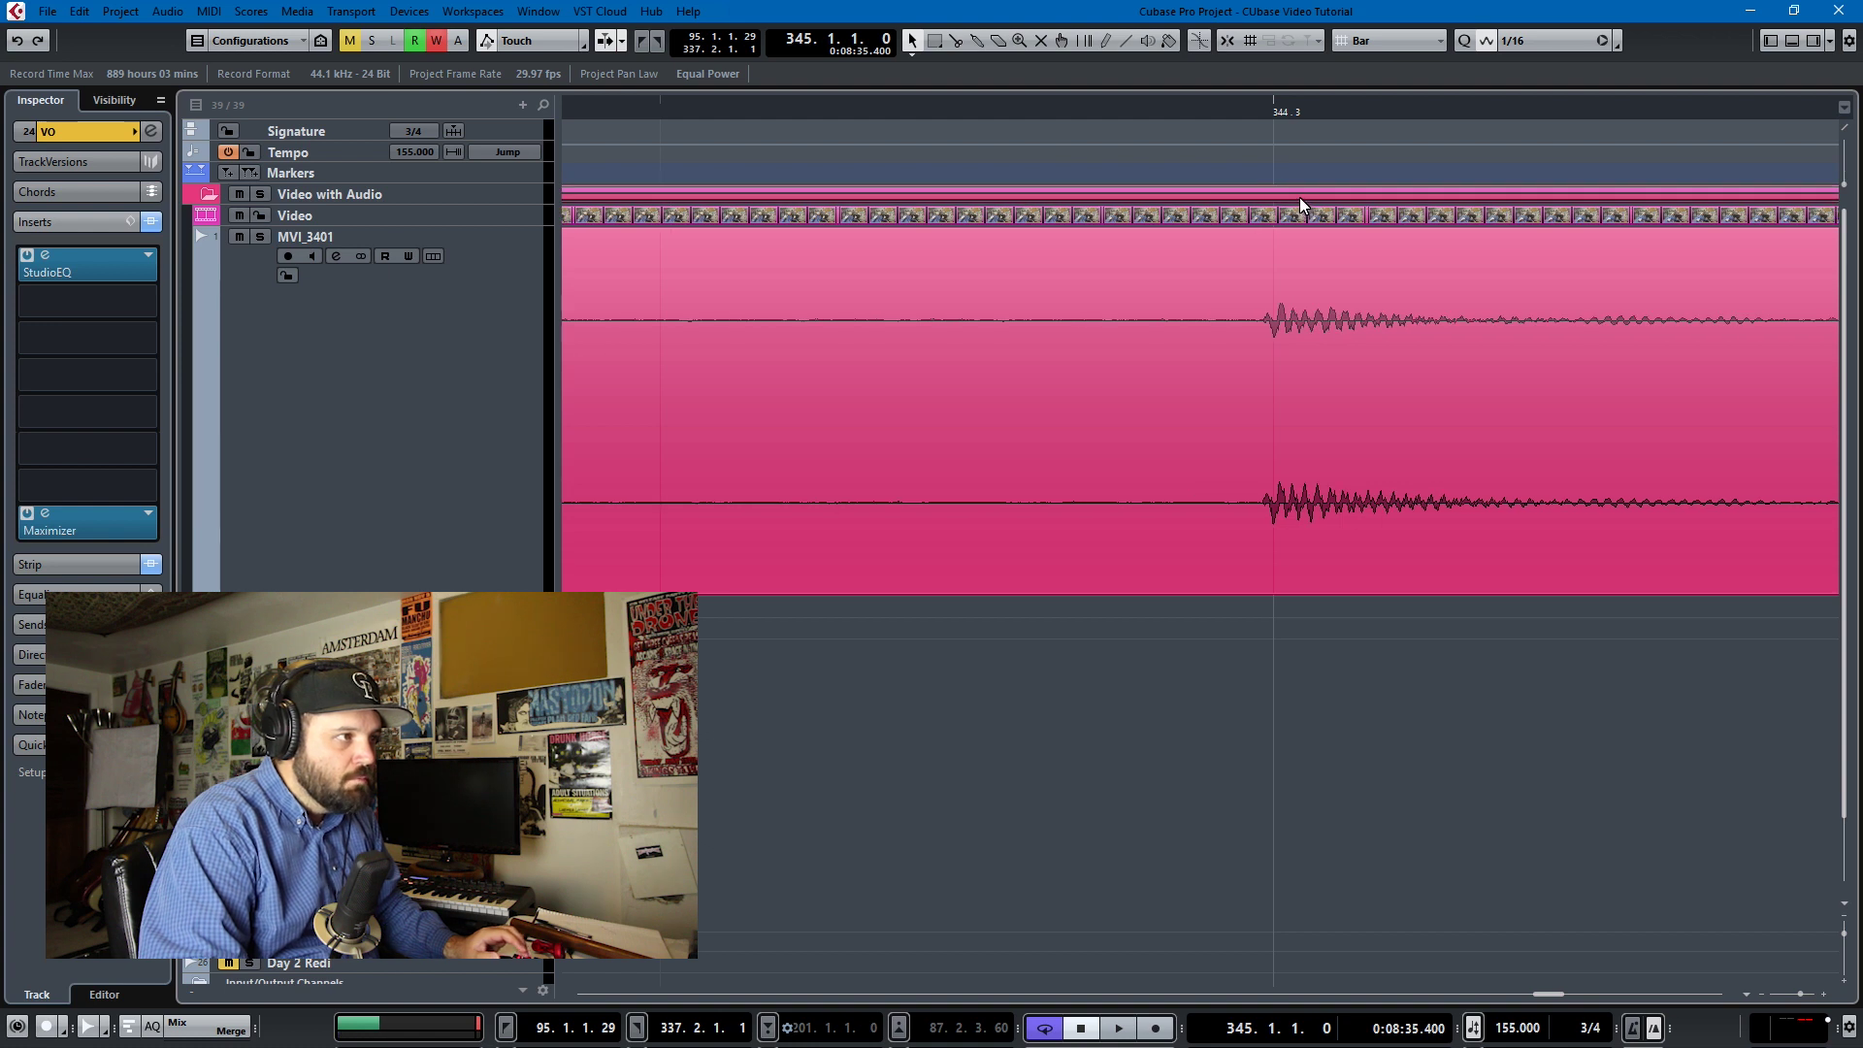
pyautogui.moveTo(1296, 198); pyautogui.dragTo(1288, 198)
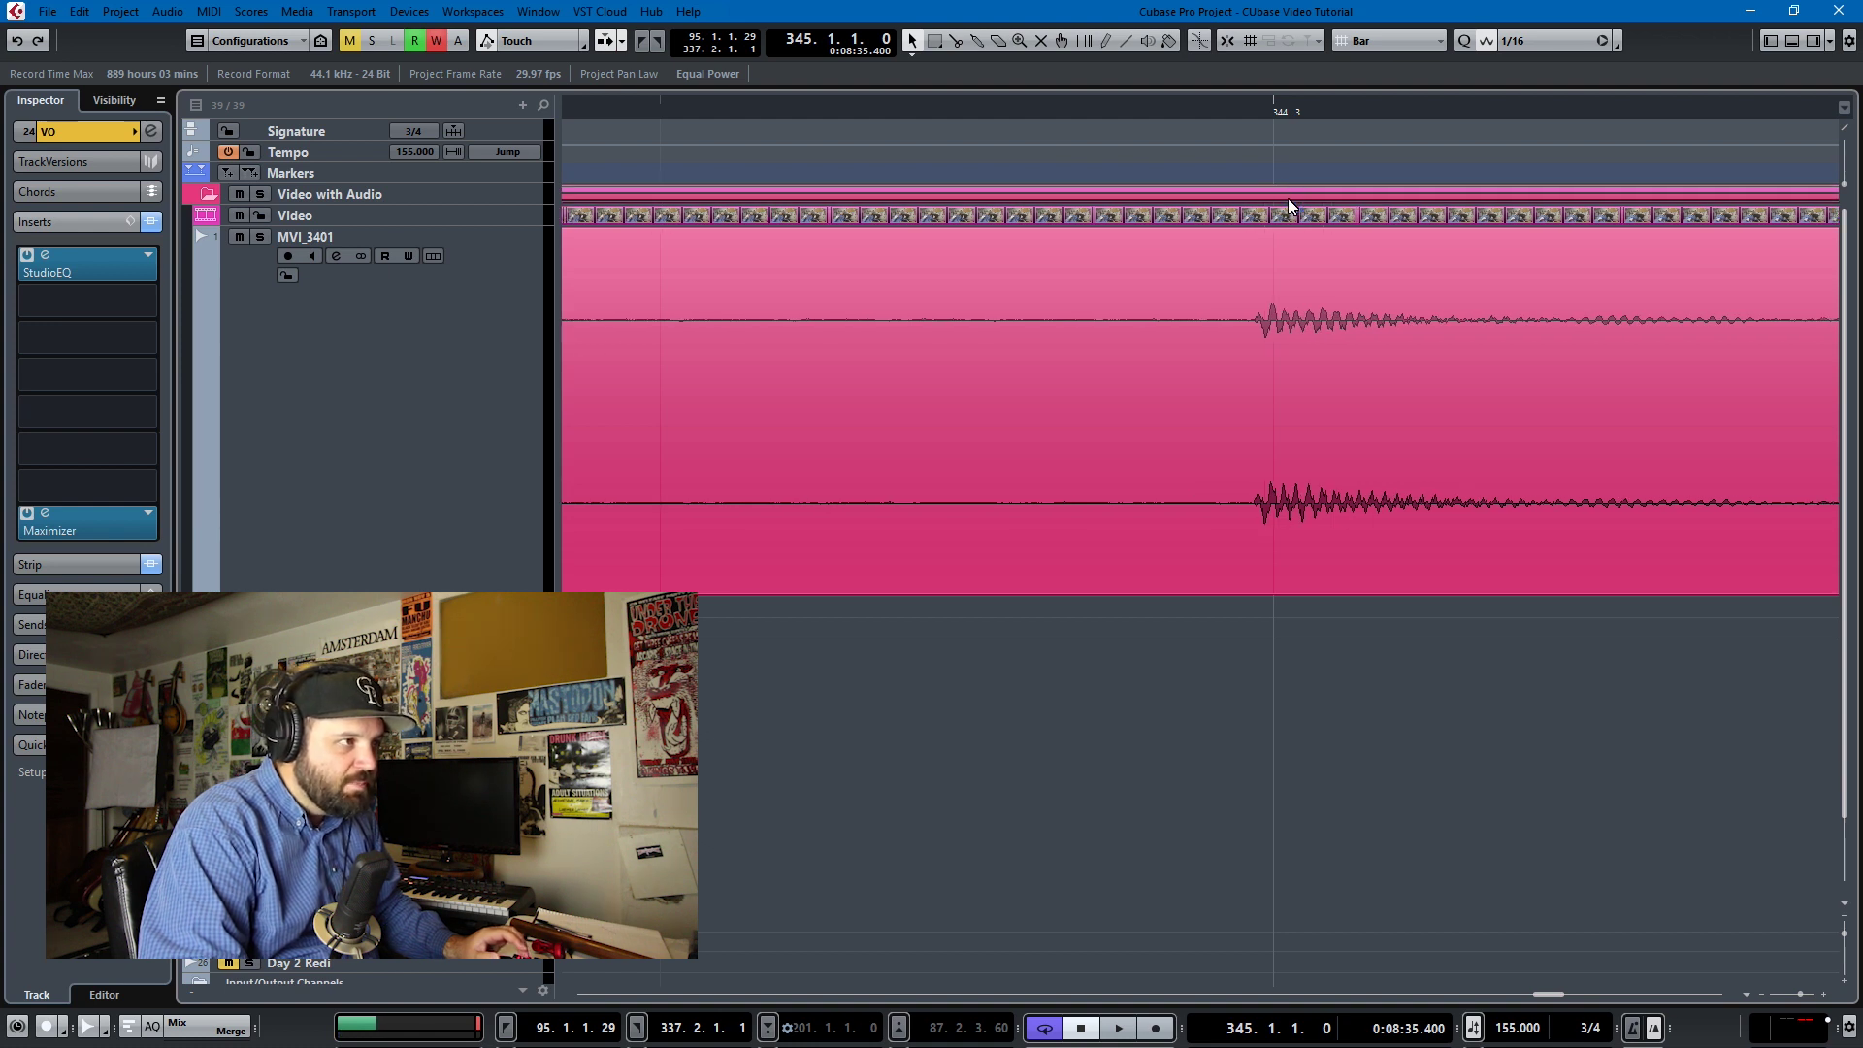
pyautogui.scroll(-4, 1312, 233)
pyautogui.hscroll(3, 1189, 536)
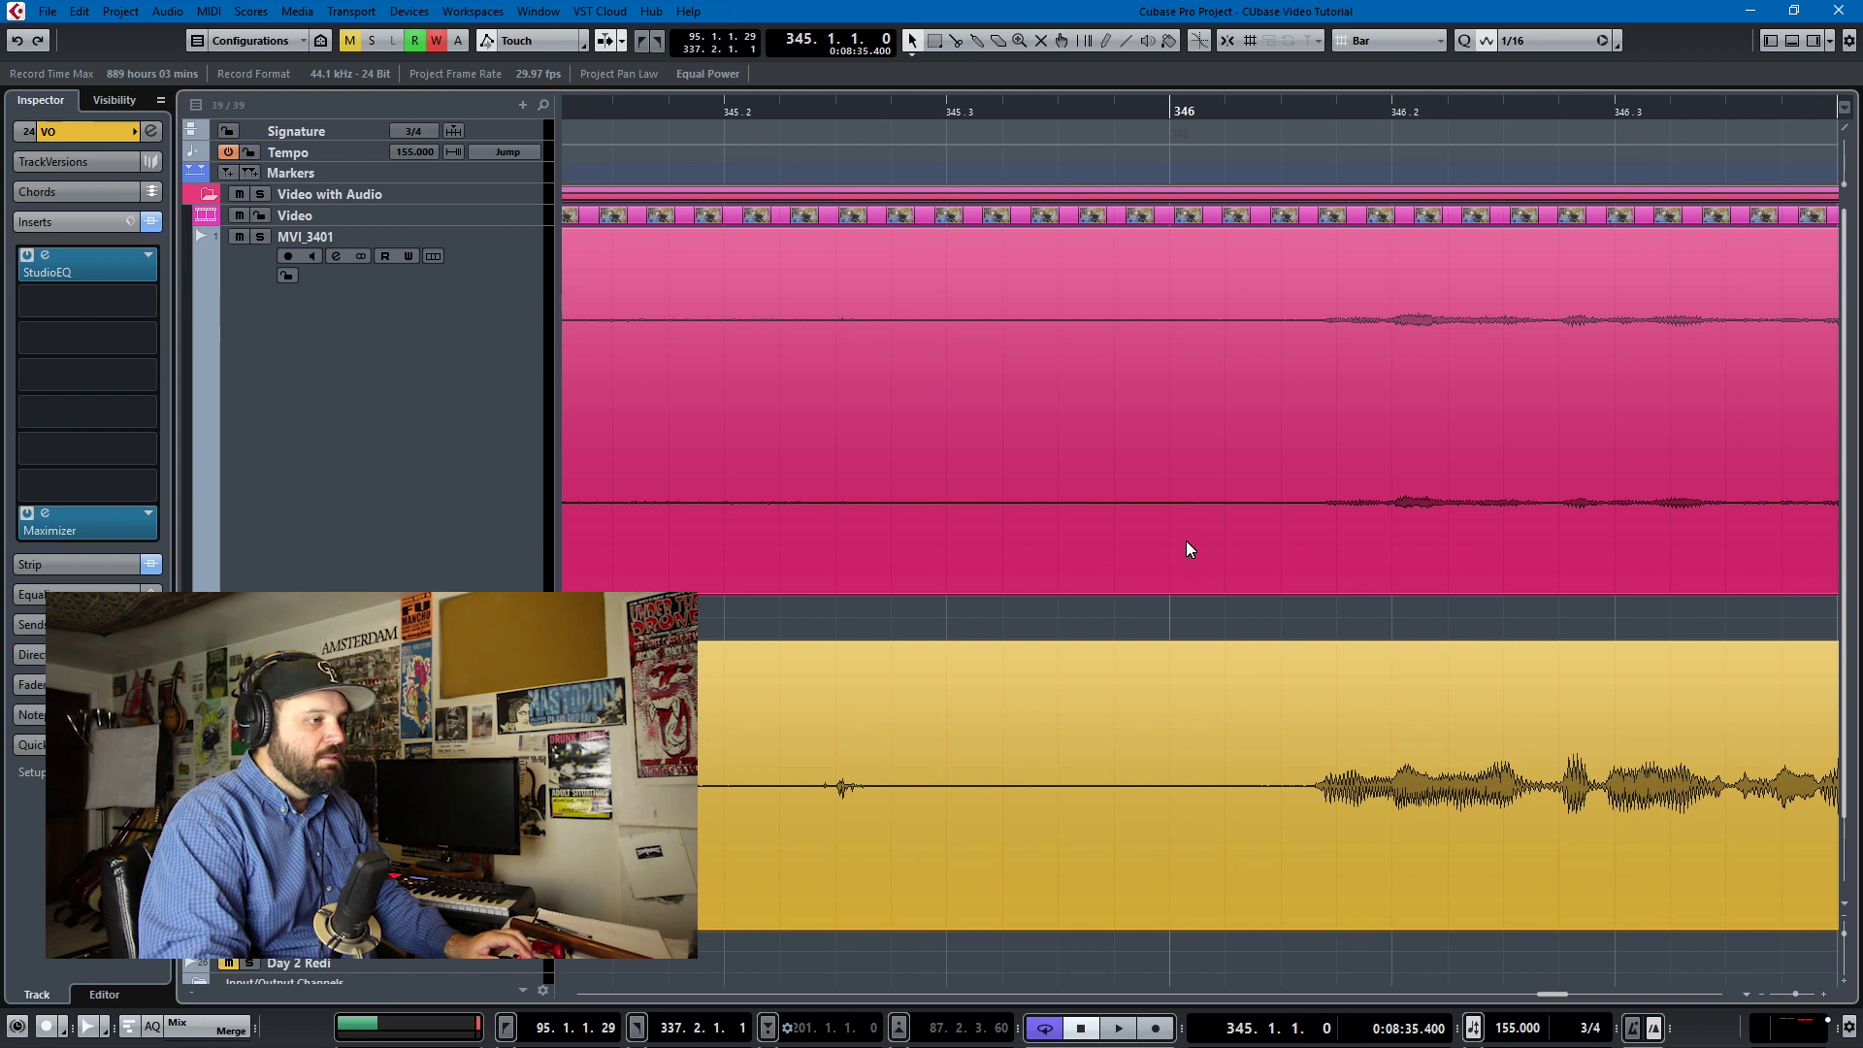
pyautogui.press('g')
pyautogui.press('g')
pyautogui.press('g')
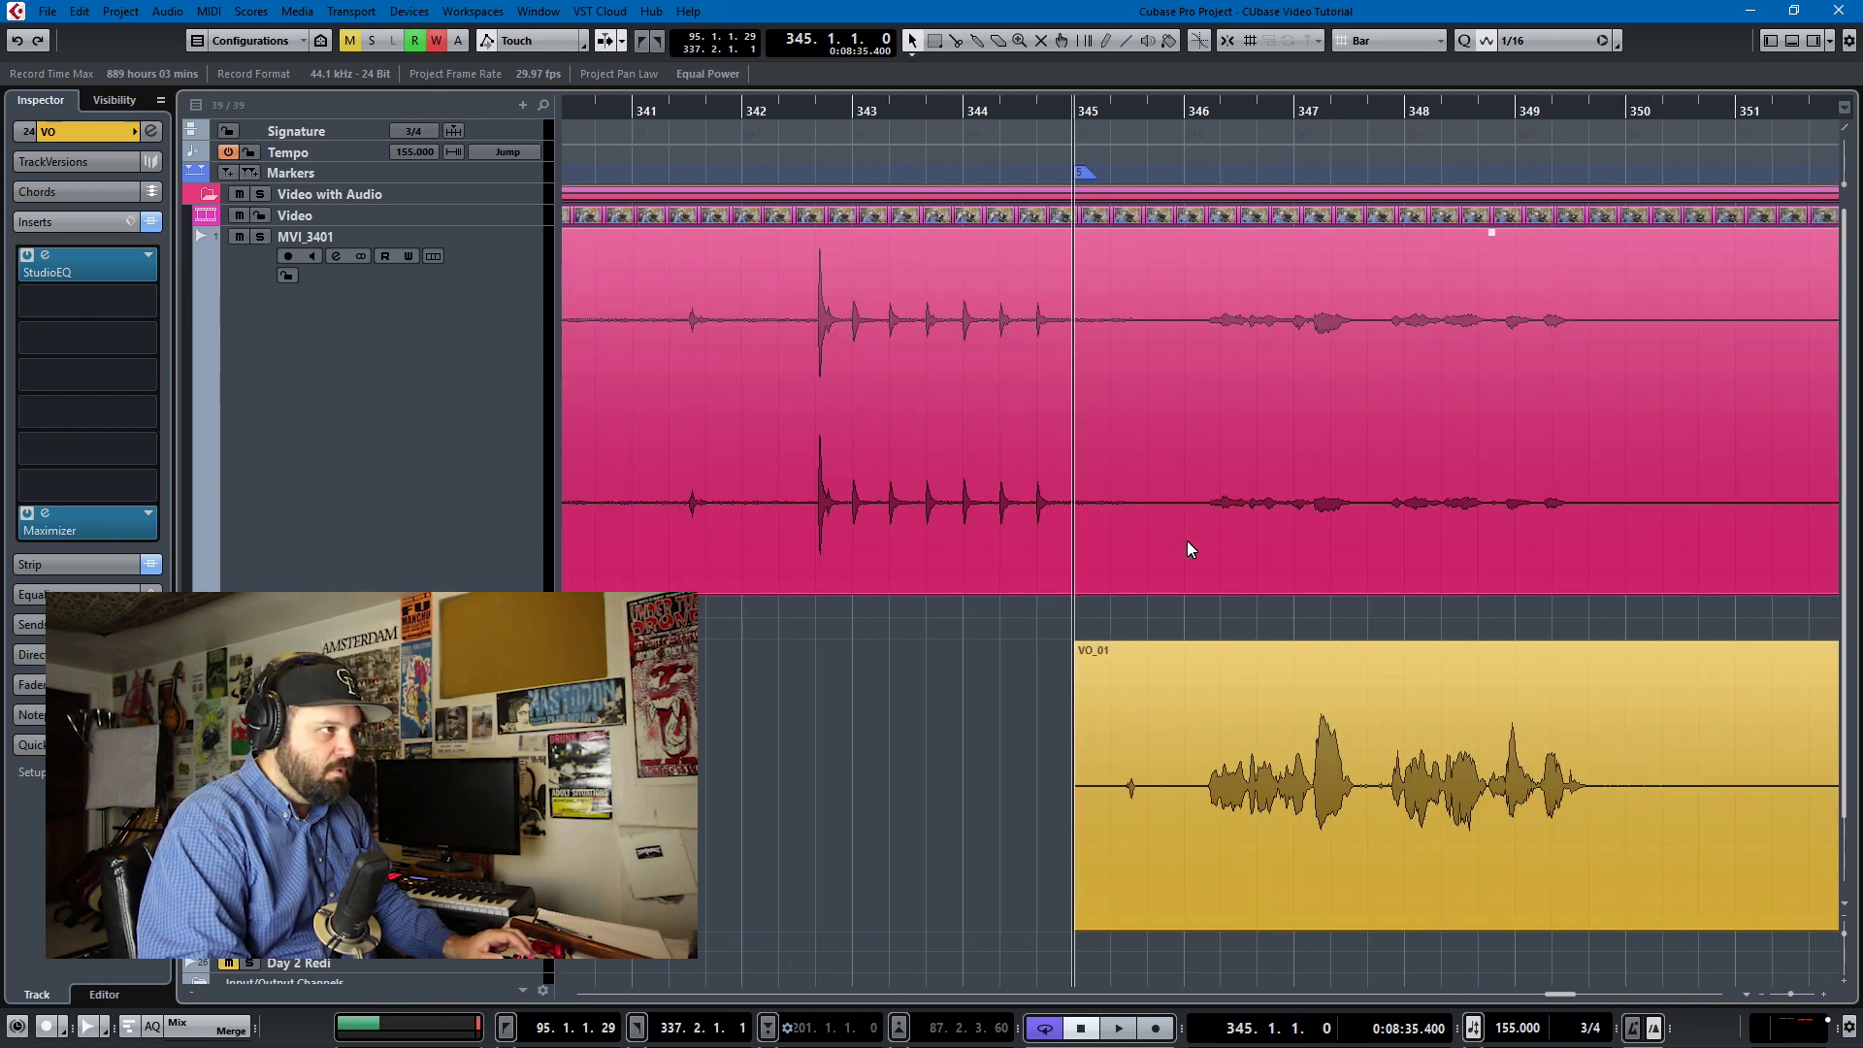
# - Play the section from bar 345 to listen to MVI_3401 against the voice-over, and select the MVI_3401 event
pyautogui.click(300, 422)
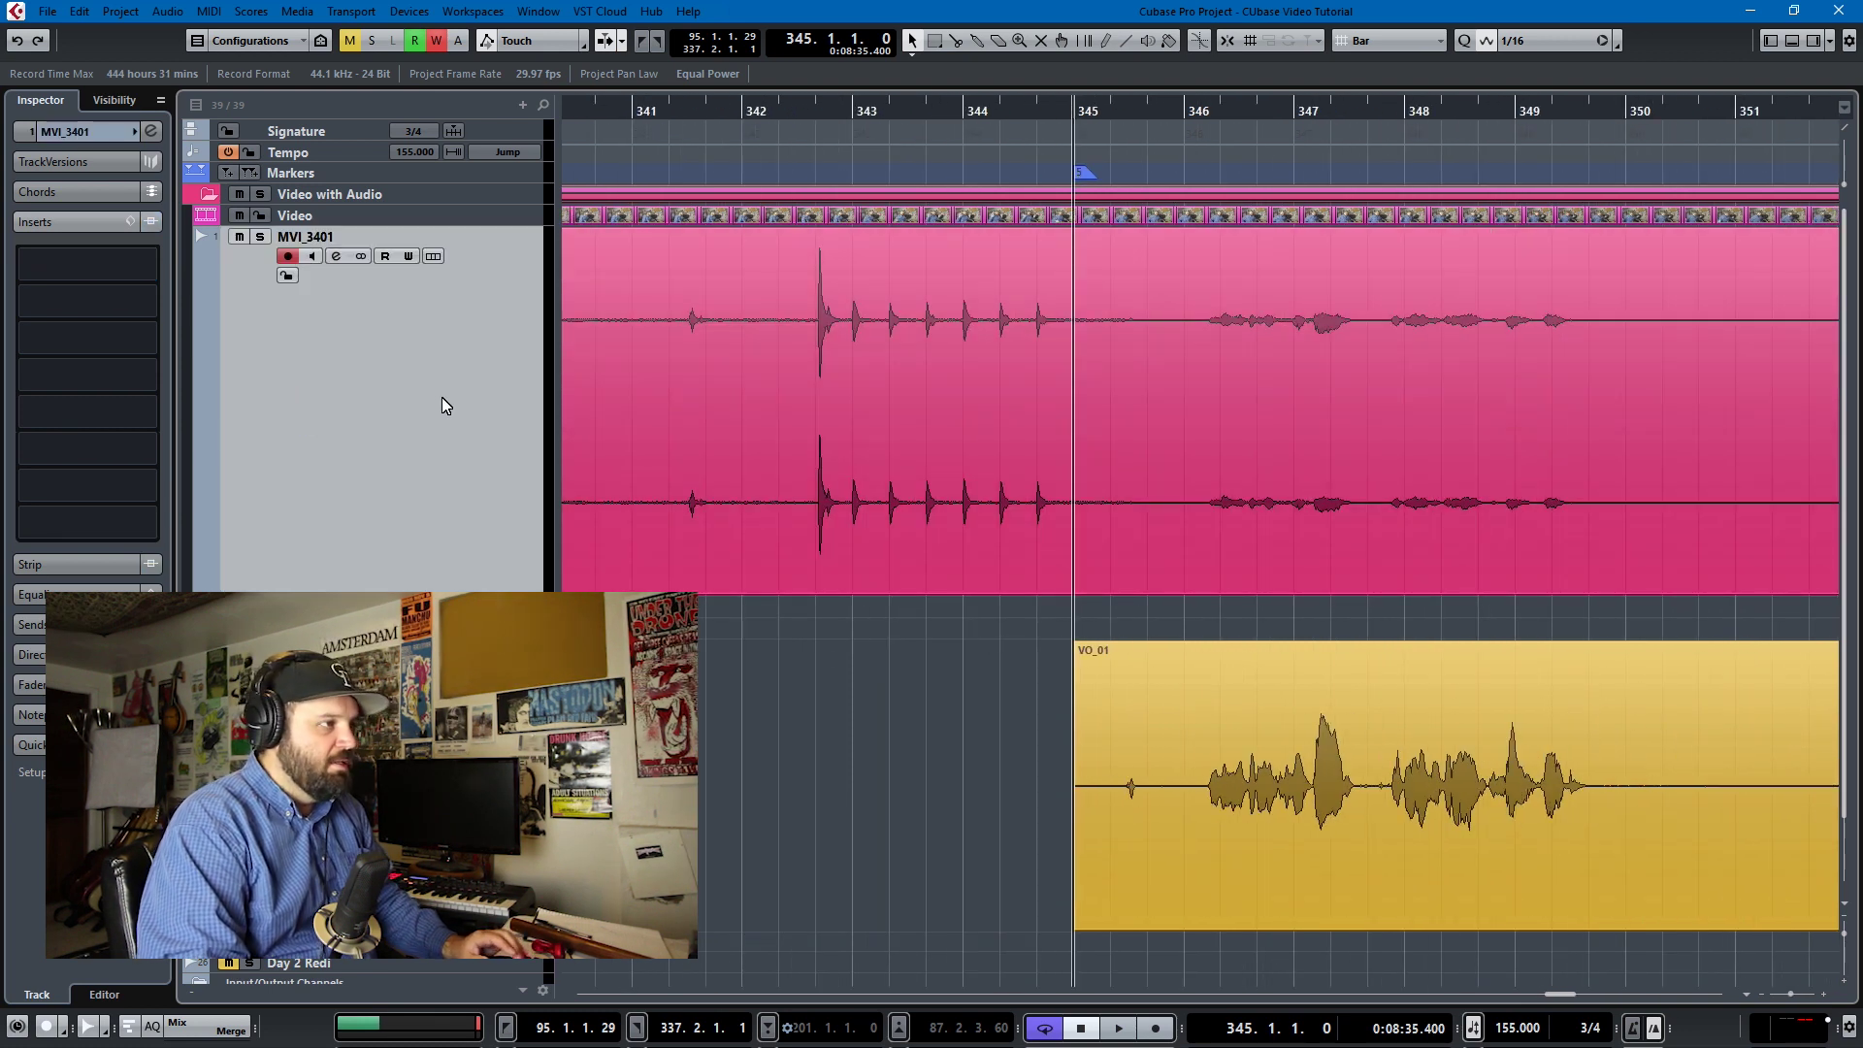
pyautogui.press('space')
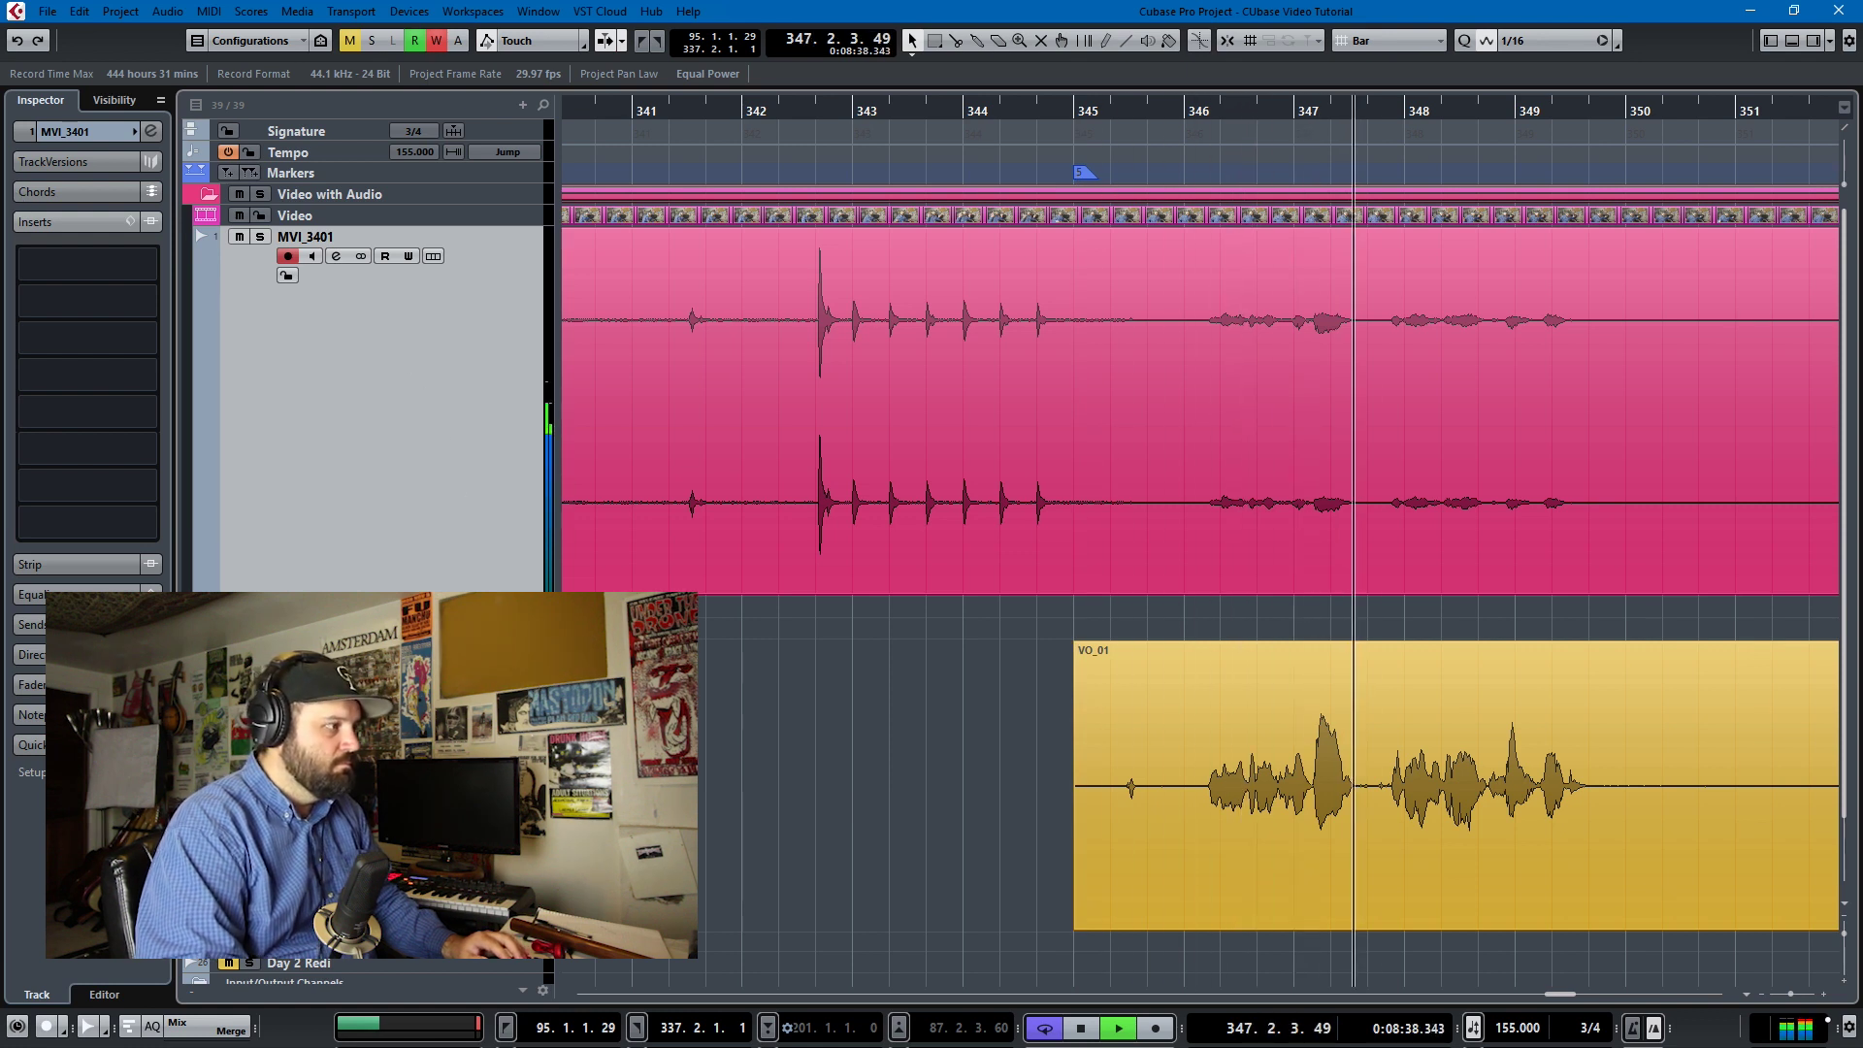
pyautogui.click(441, 756)
pyautogui.click(448, 456)
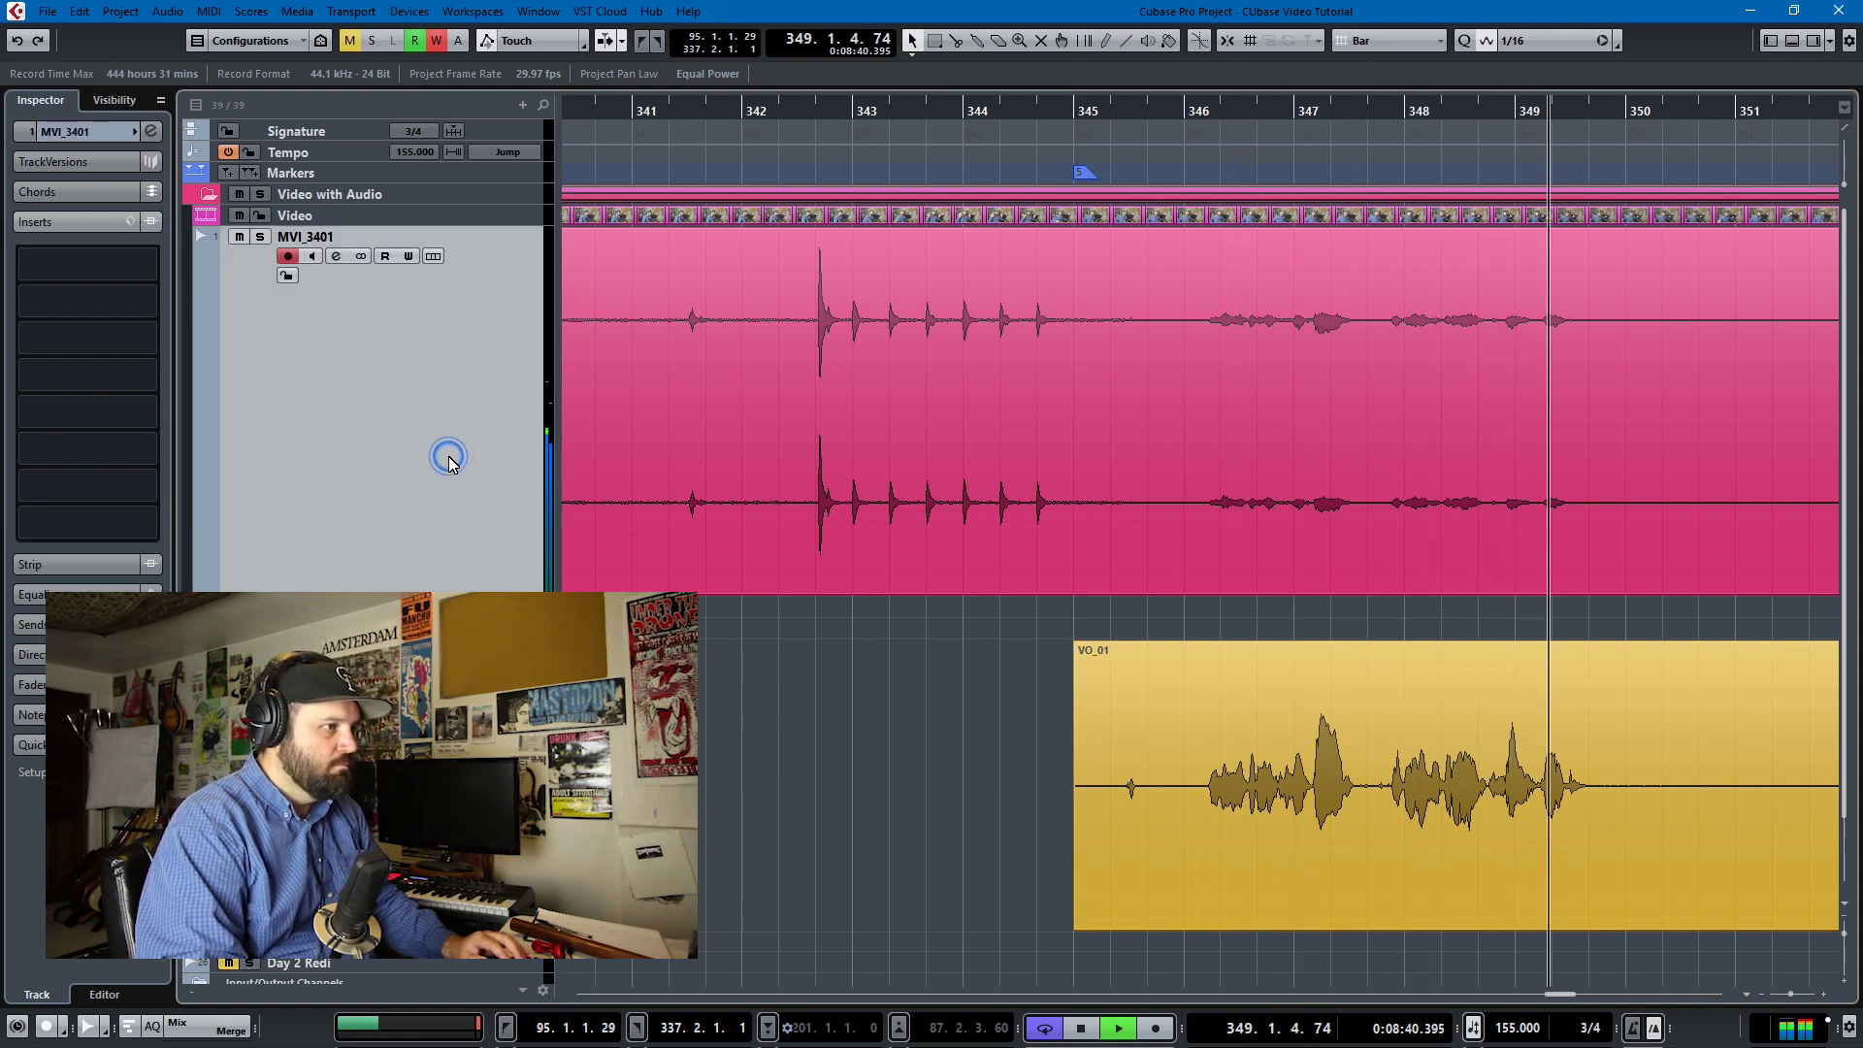
pyautogui.press('space')
pyautogui.click(1353, 310)
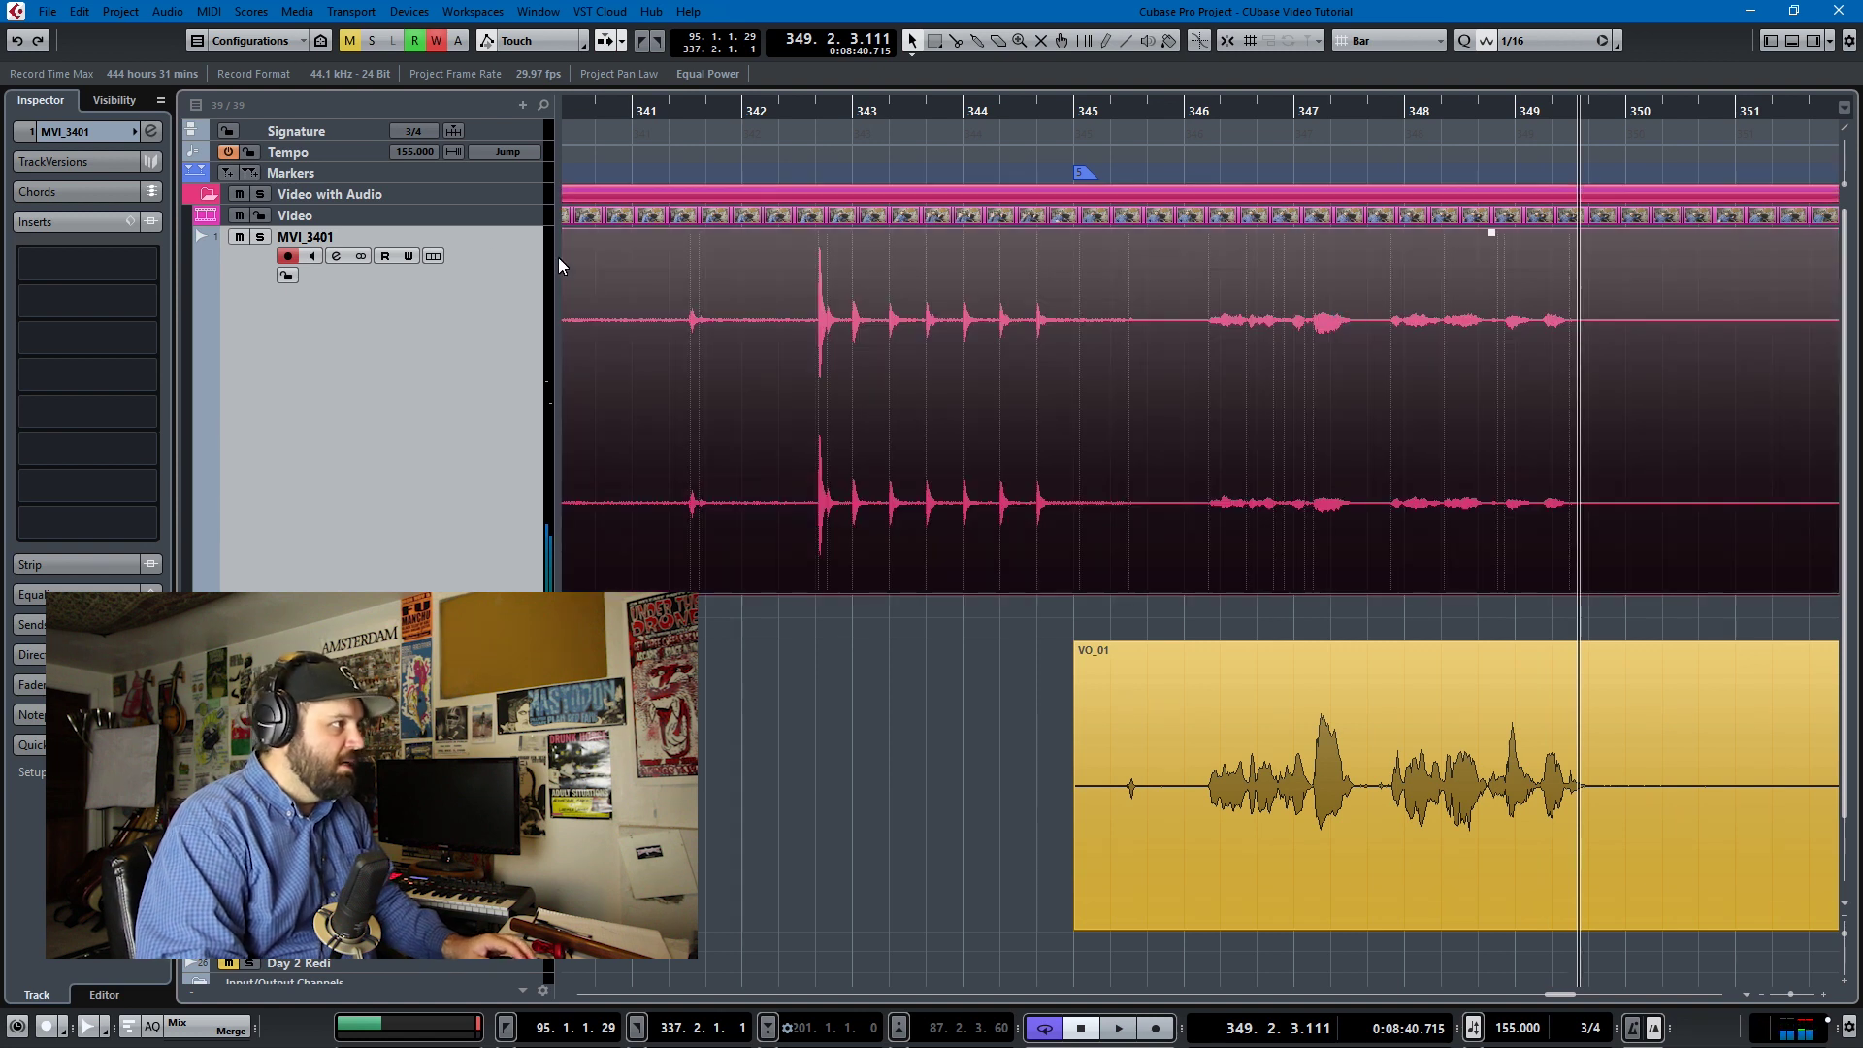
# - Open the Video Player for the Video track, play the section, and move the player clear of the track list
pyautogui.click(462, 218)
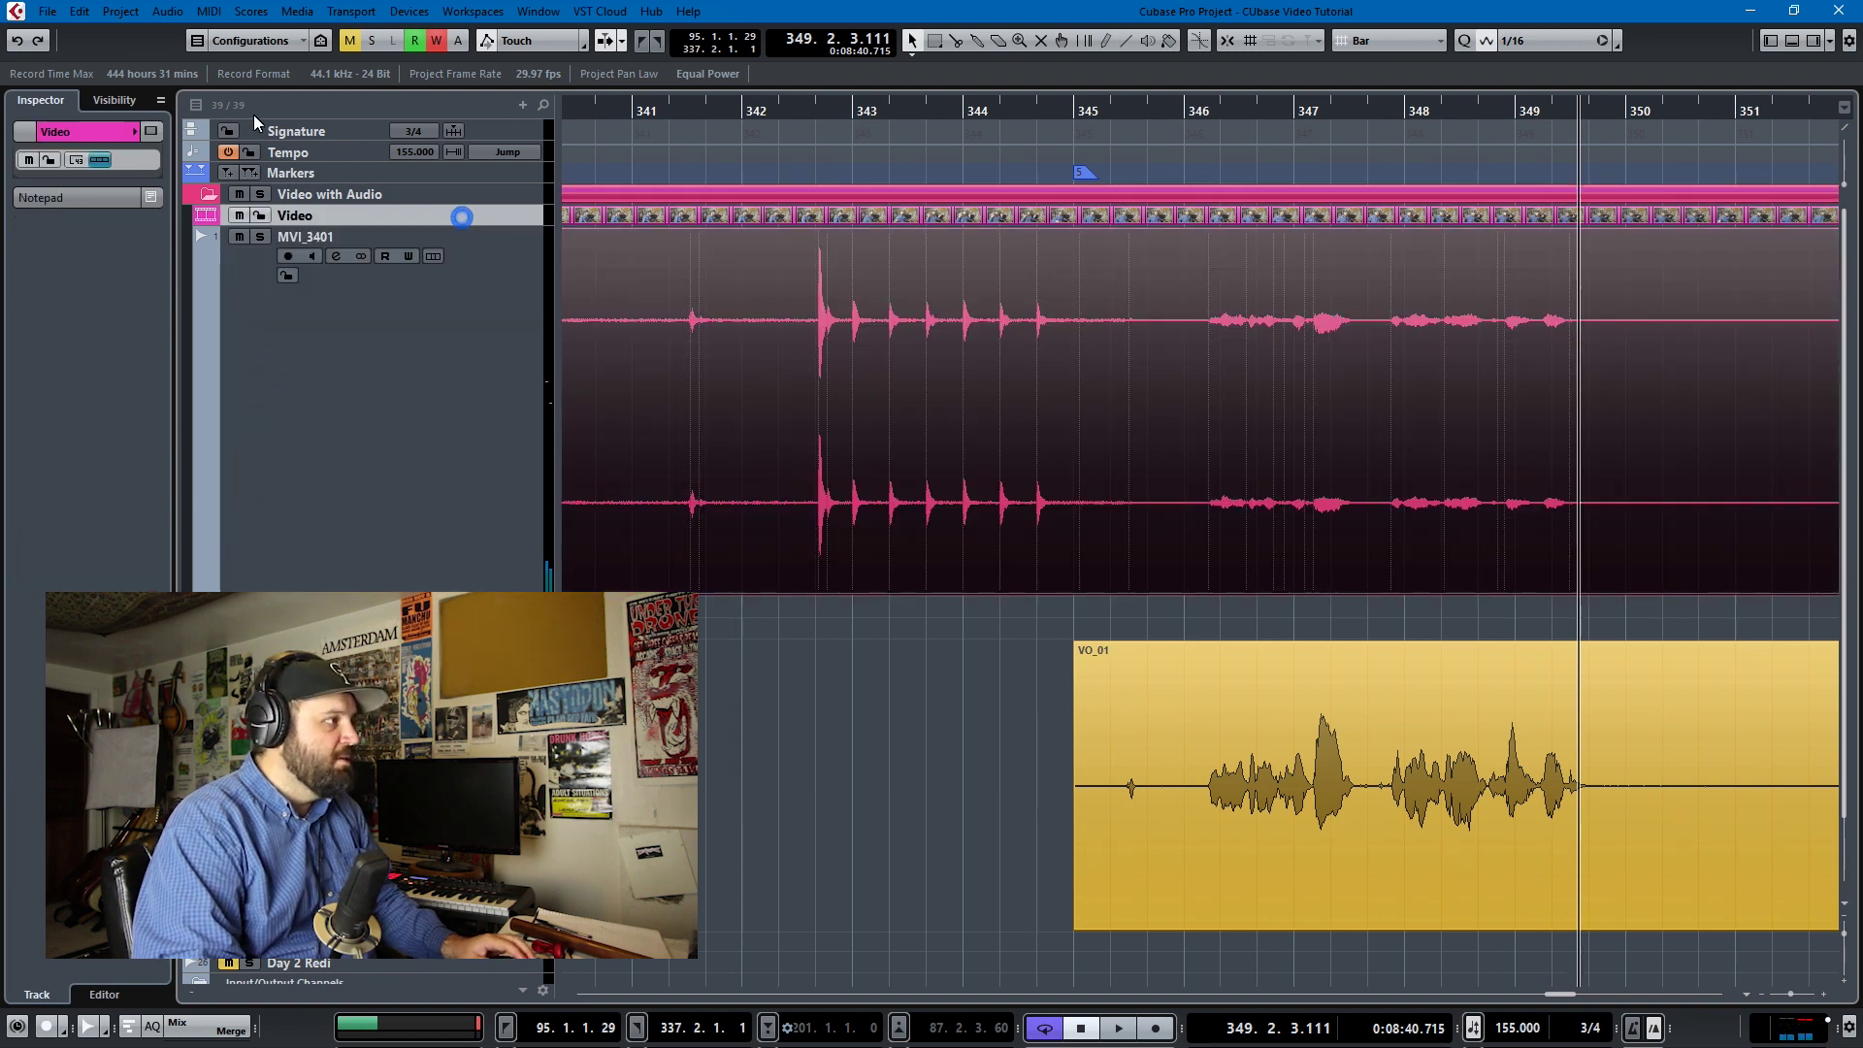
pyautogui.click(153, 131)
pyautogui.press('space')
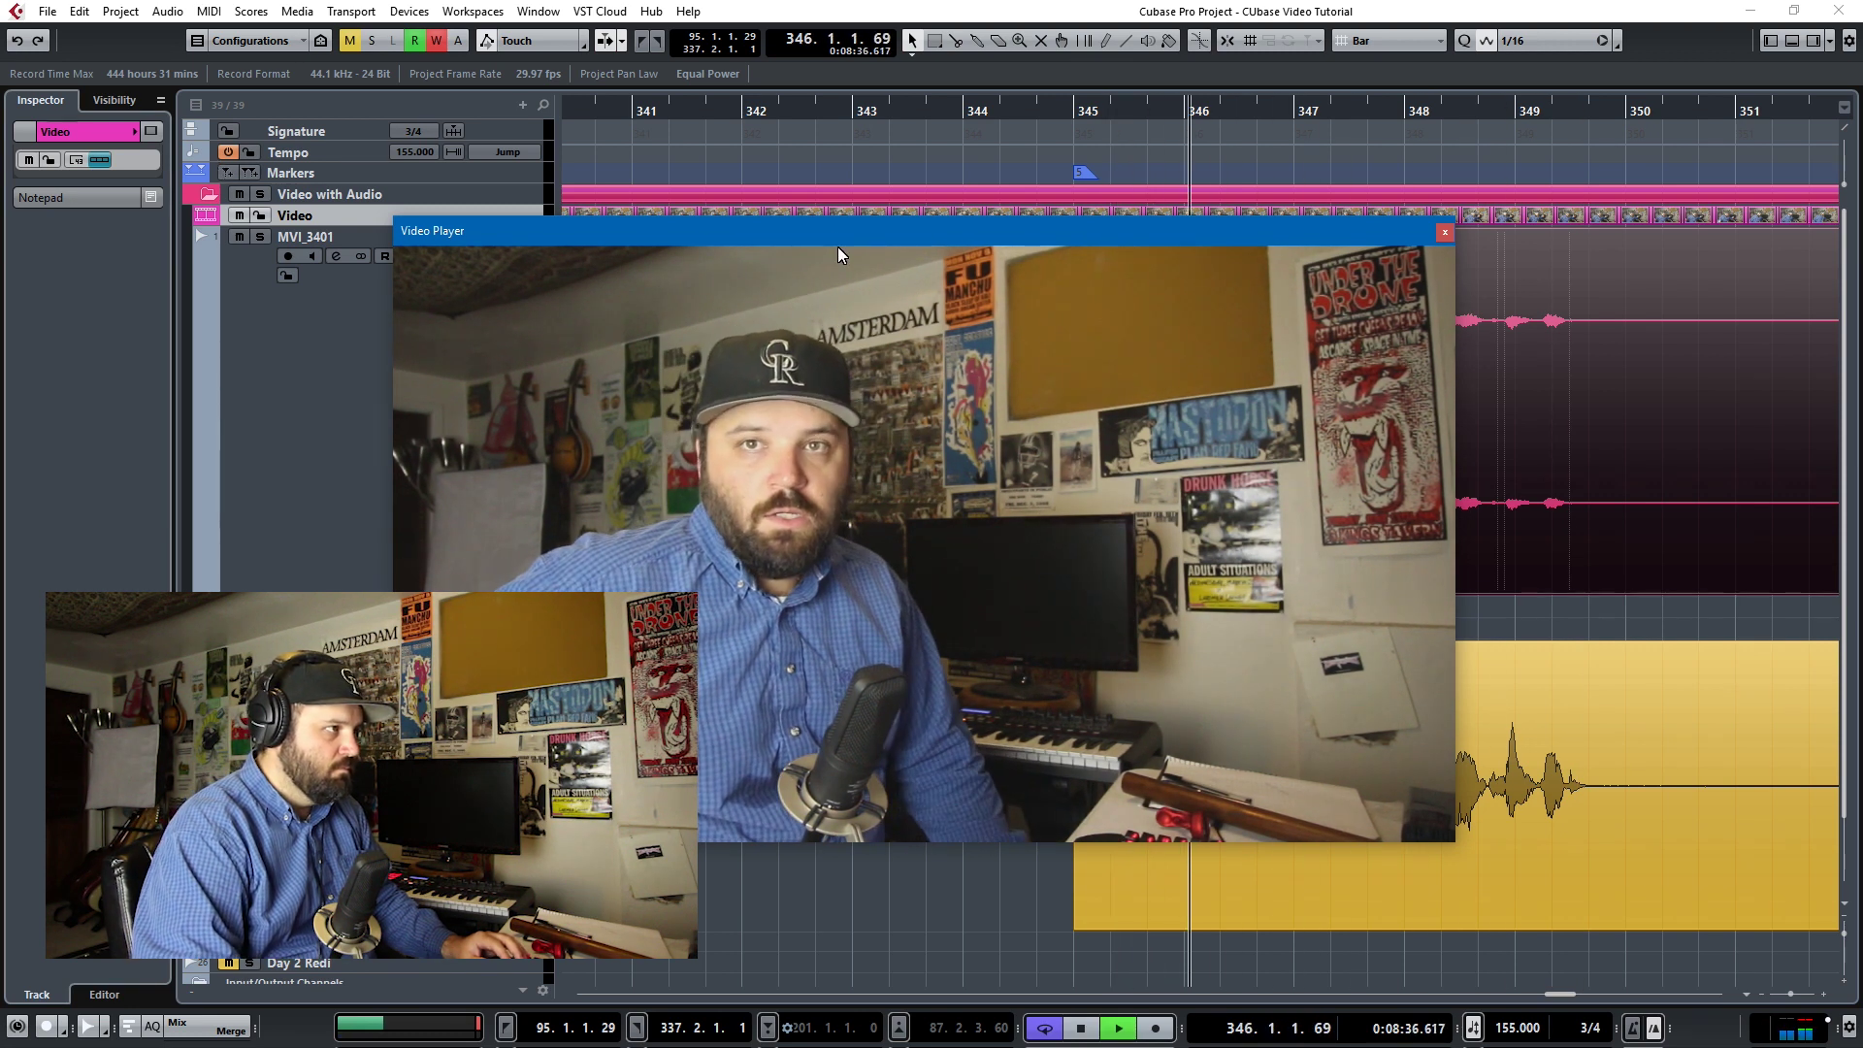
pyautogui.moveTo(827, 239); pyautogui.dragTo(712, 467)
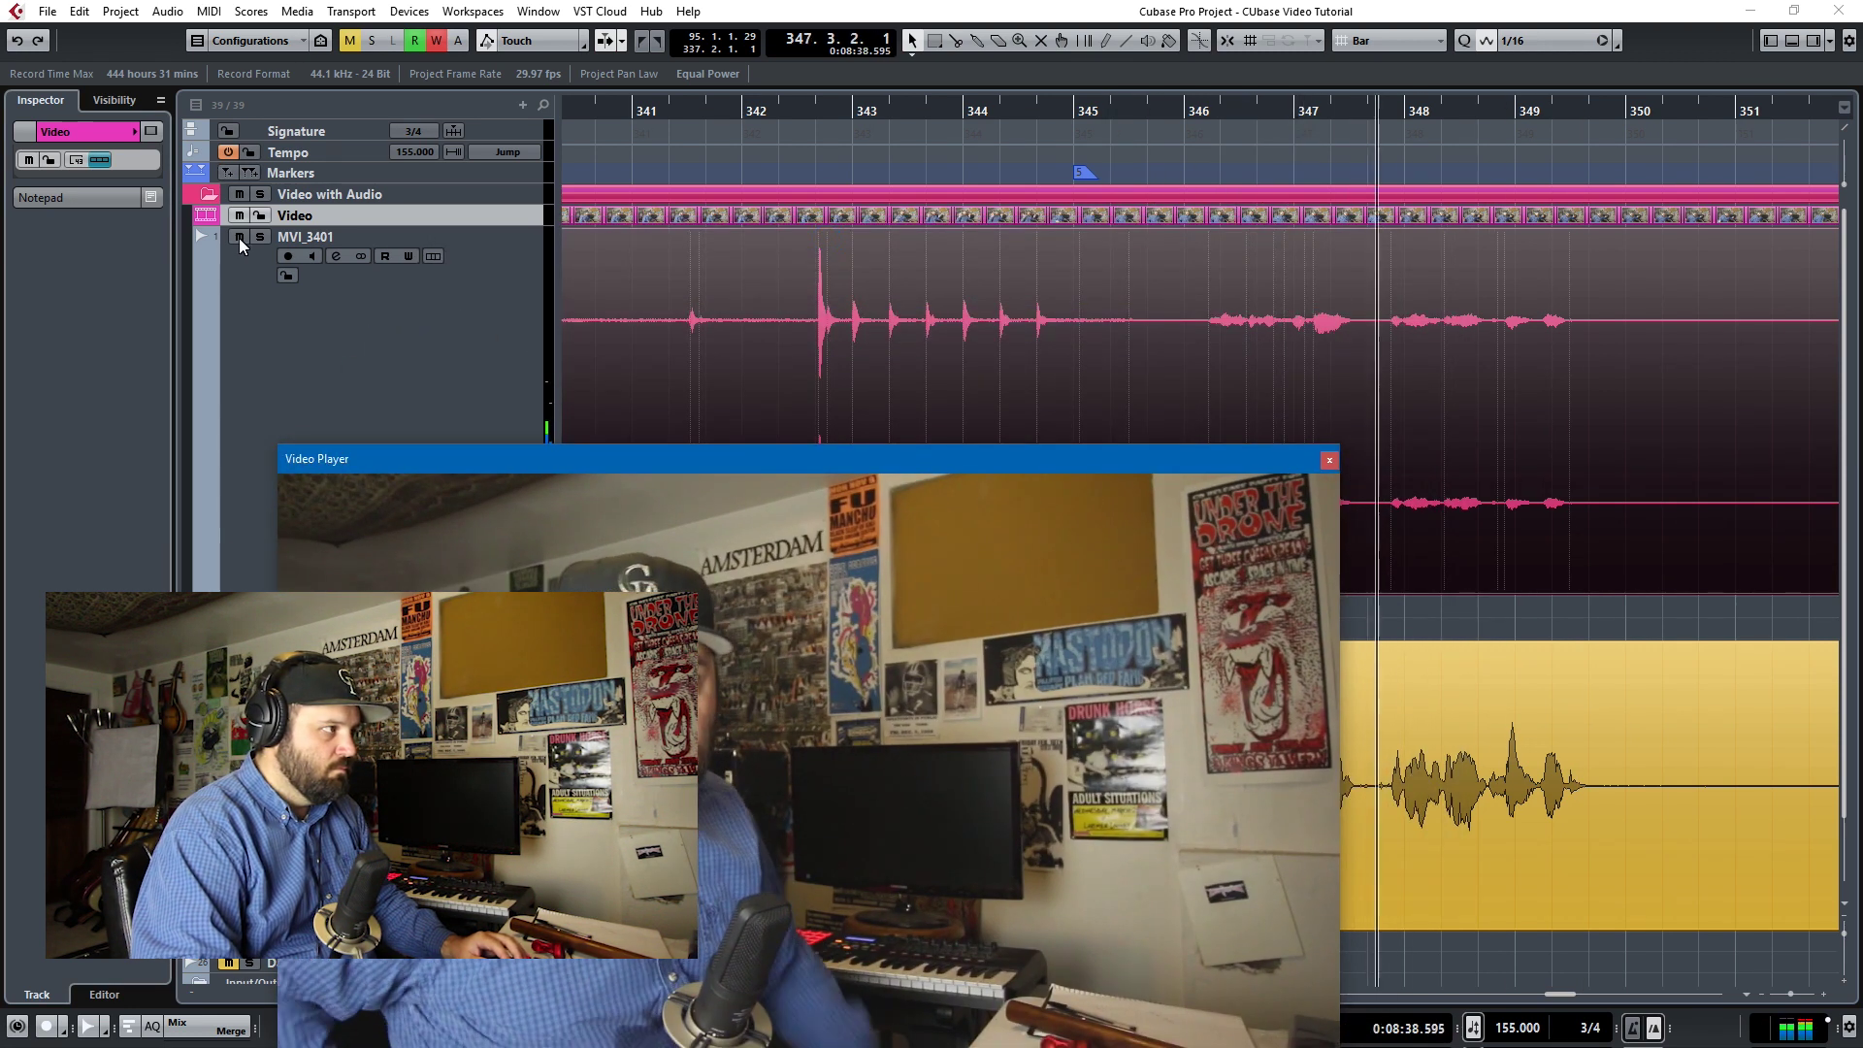
pyautogui.moveTo(803, 458); pyautogui.dragTo(1184, 157)
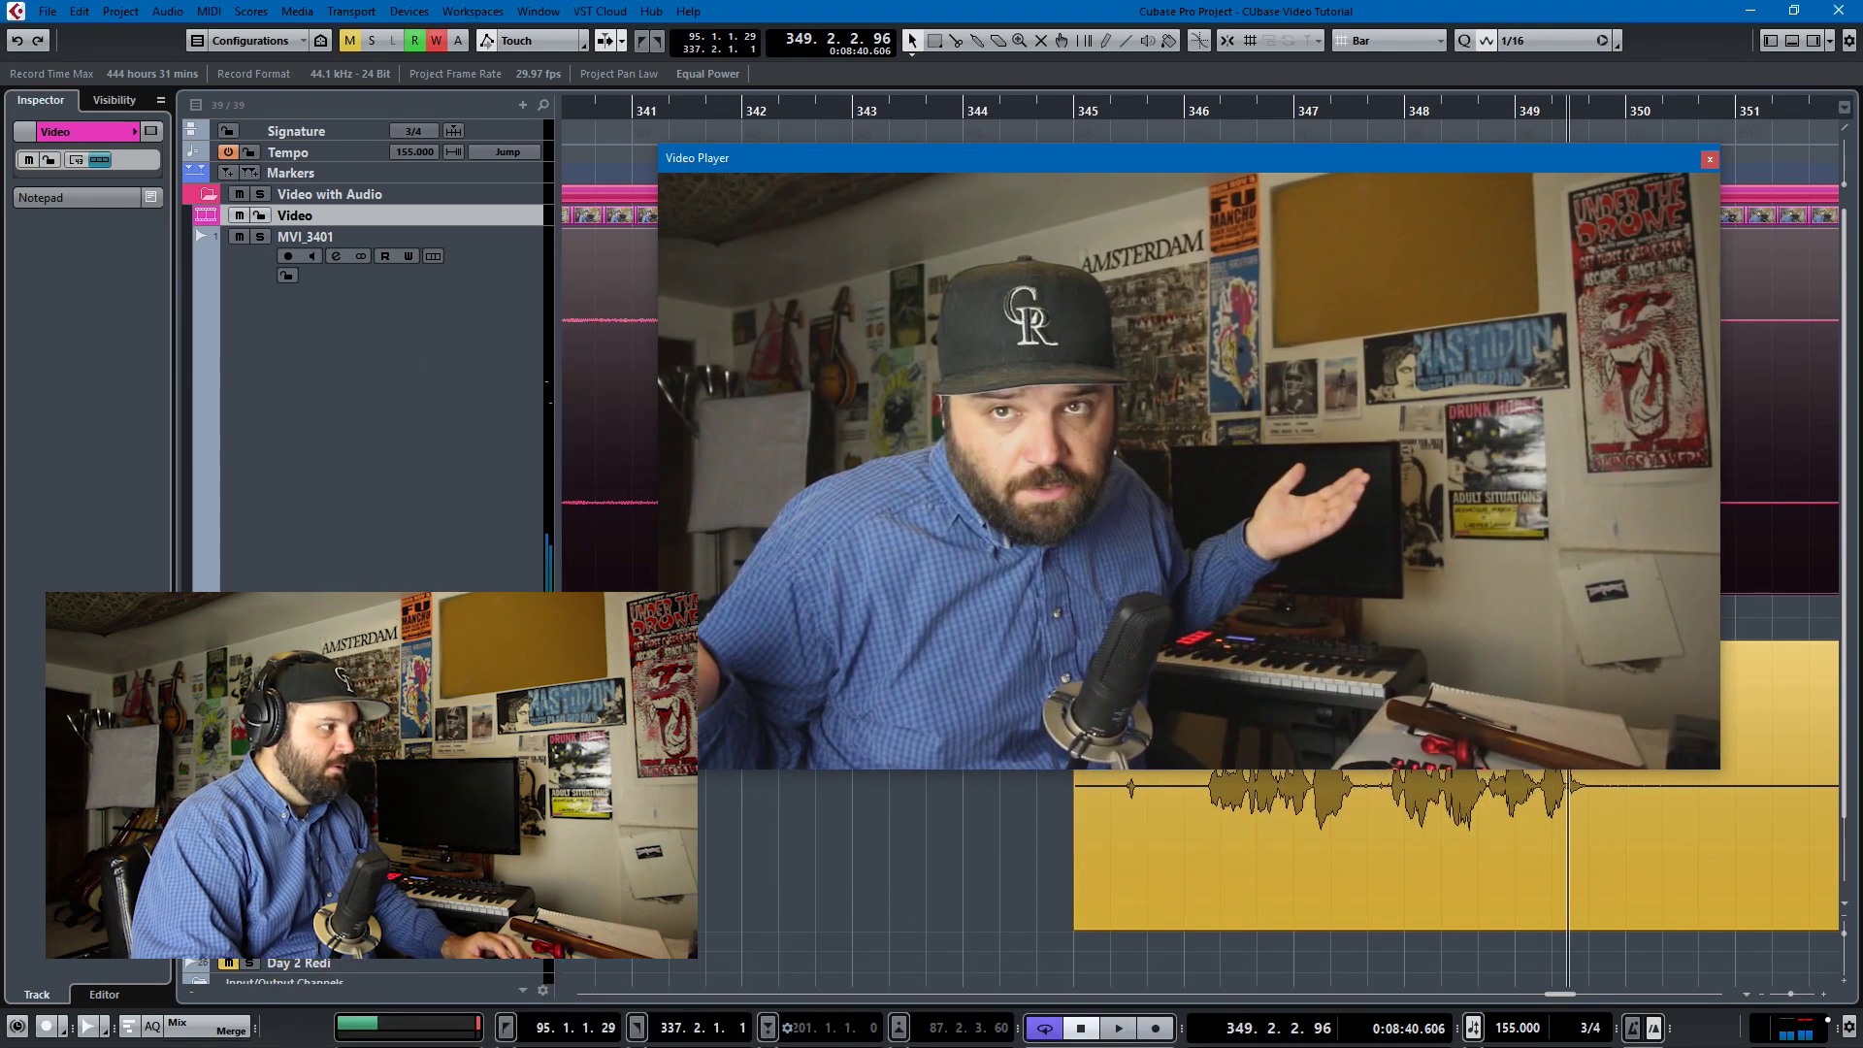
# - Rewind and replay the section to check the picture's sync with both audio tracks
pyautogui.press('KP_Subtract')
pyautogui.press('space')
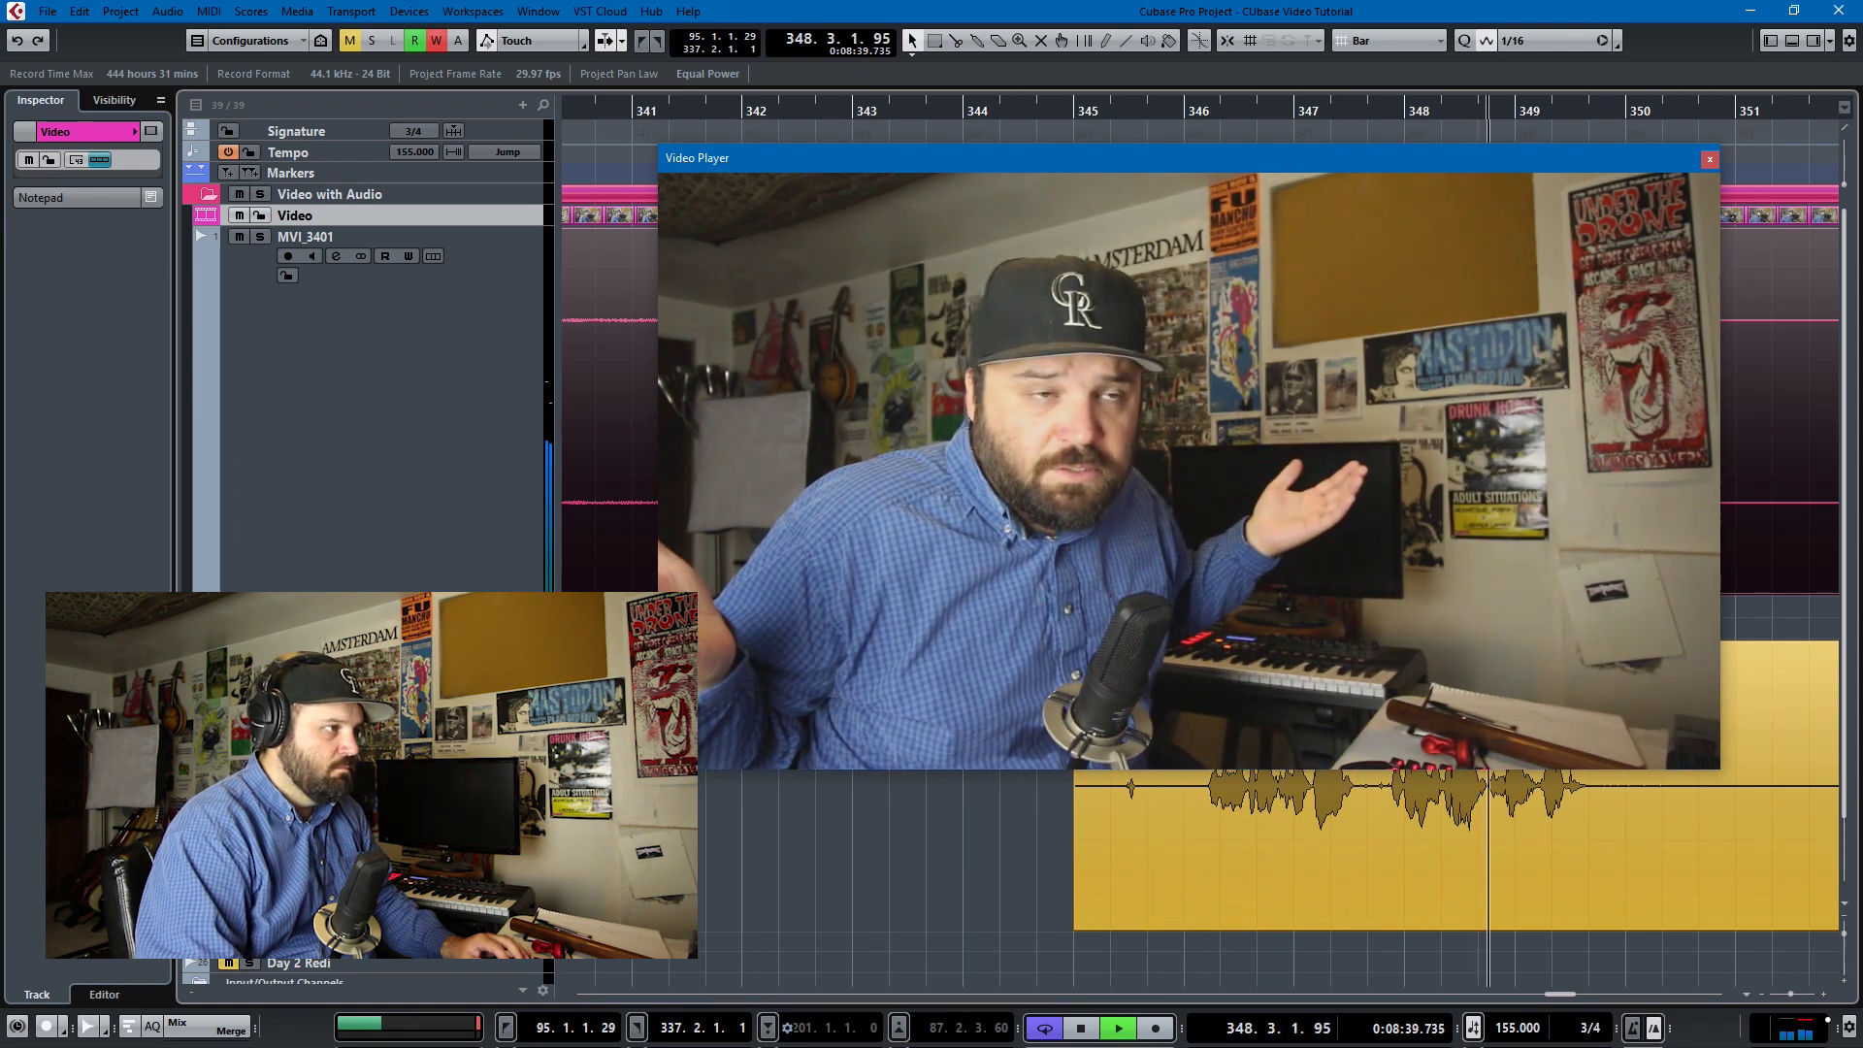
pyautogui.press('space')
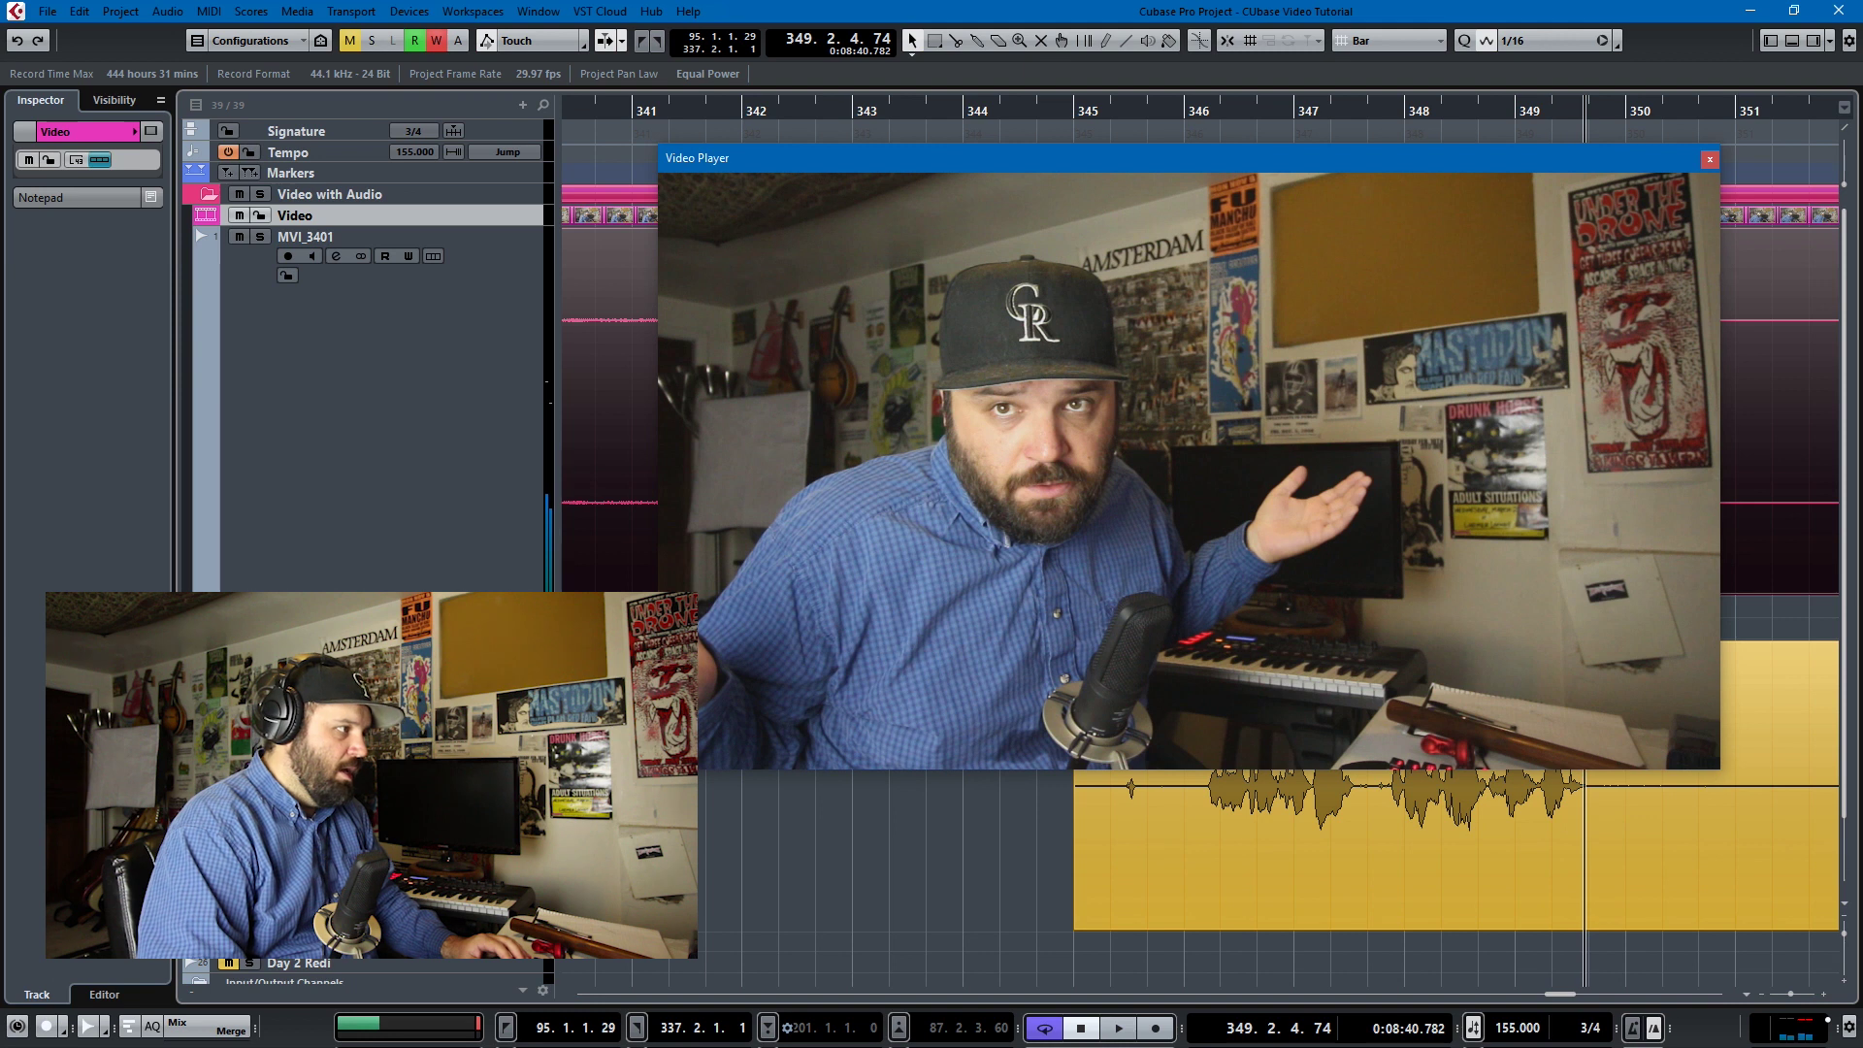
# - Mute the MVI_3401 track and play the video from near bar 345 with the voice-over alone
pyautogui.press('KP_Subtract')
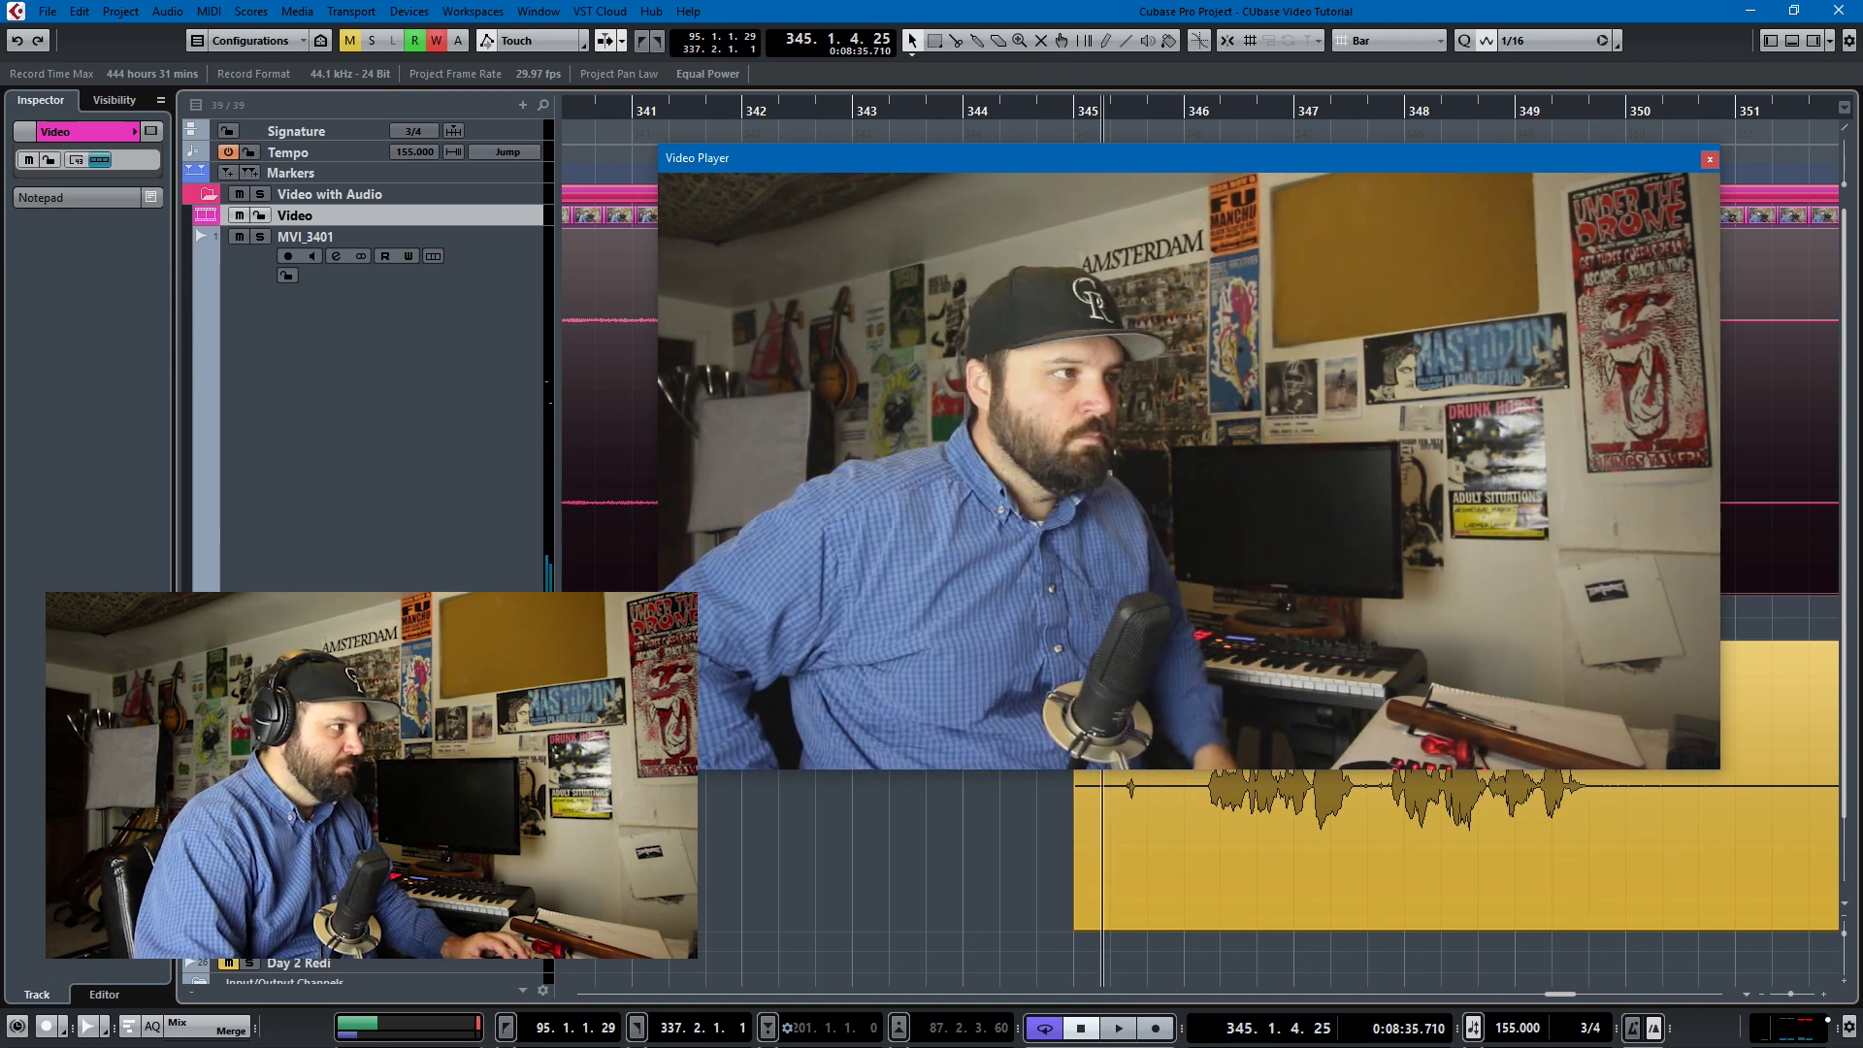
pyautogui.click(238, 237)
pyautogui.press('space')
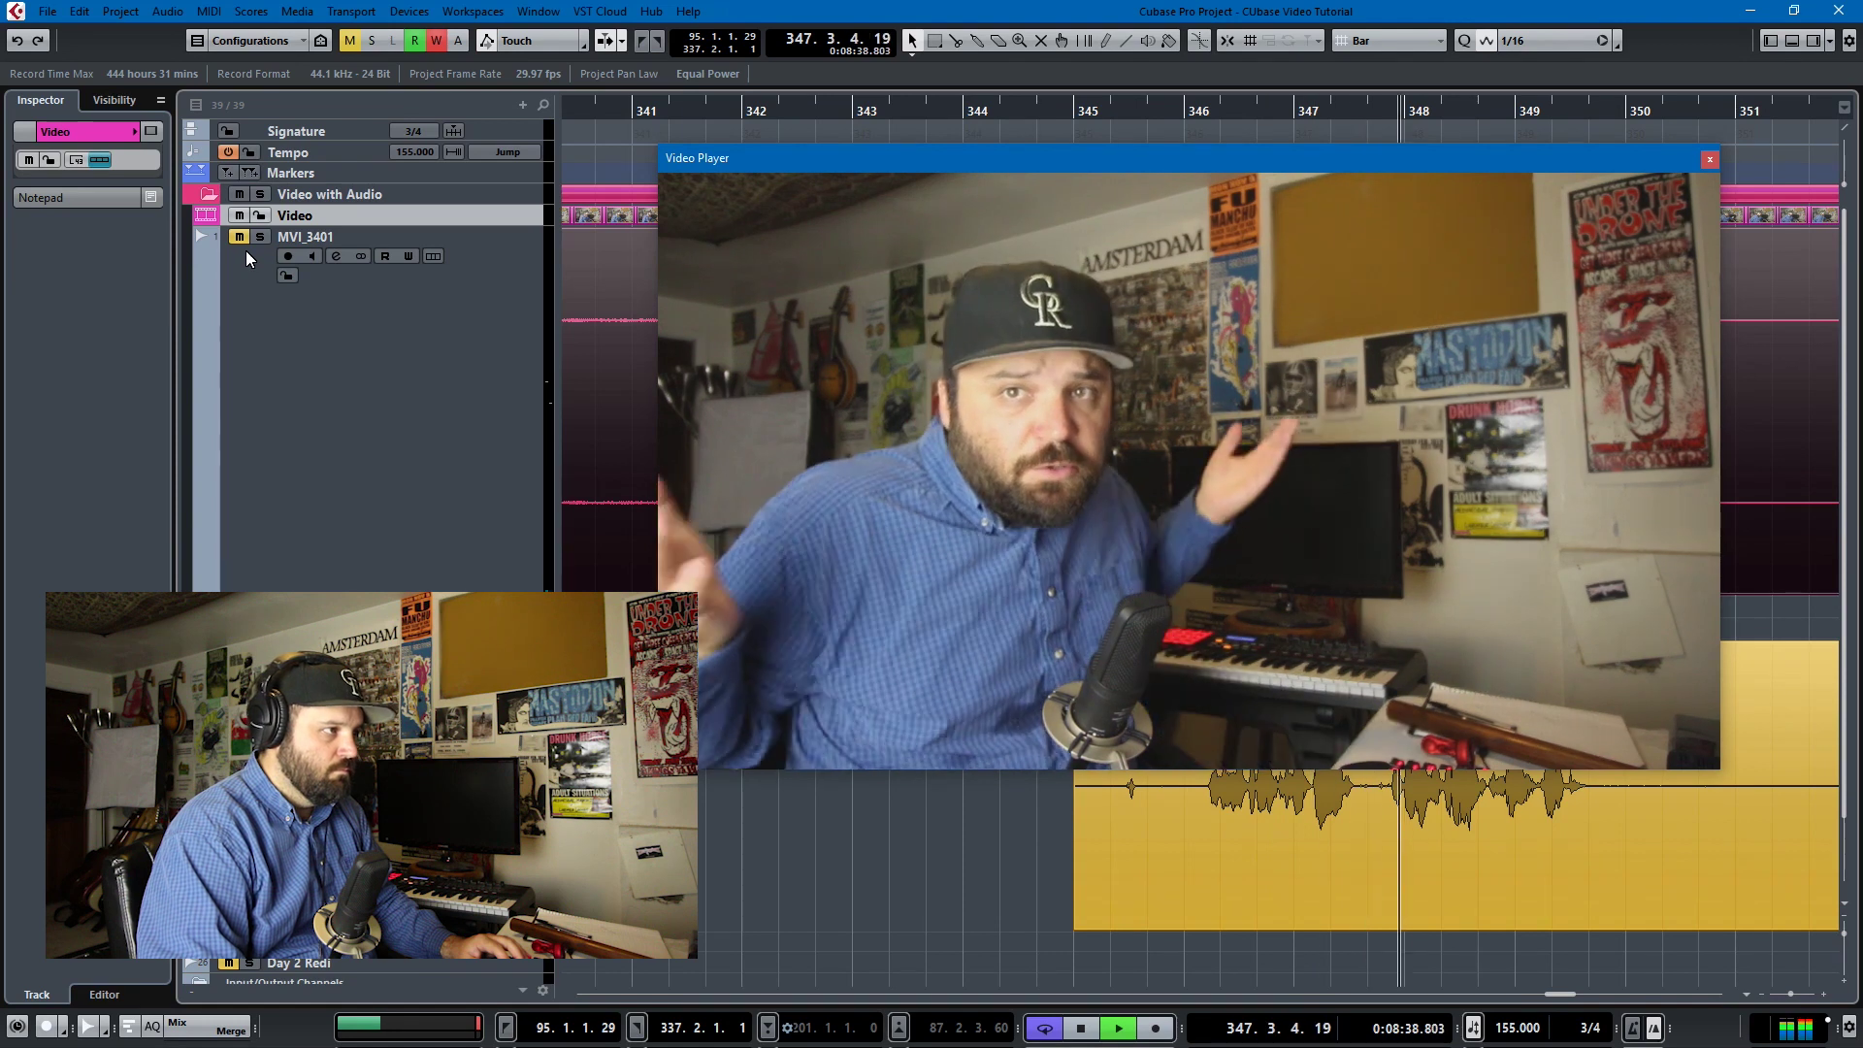
pyautogui.press('space')
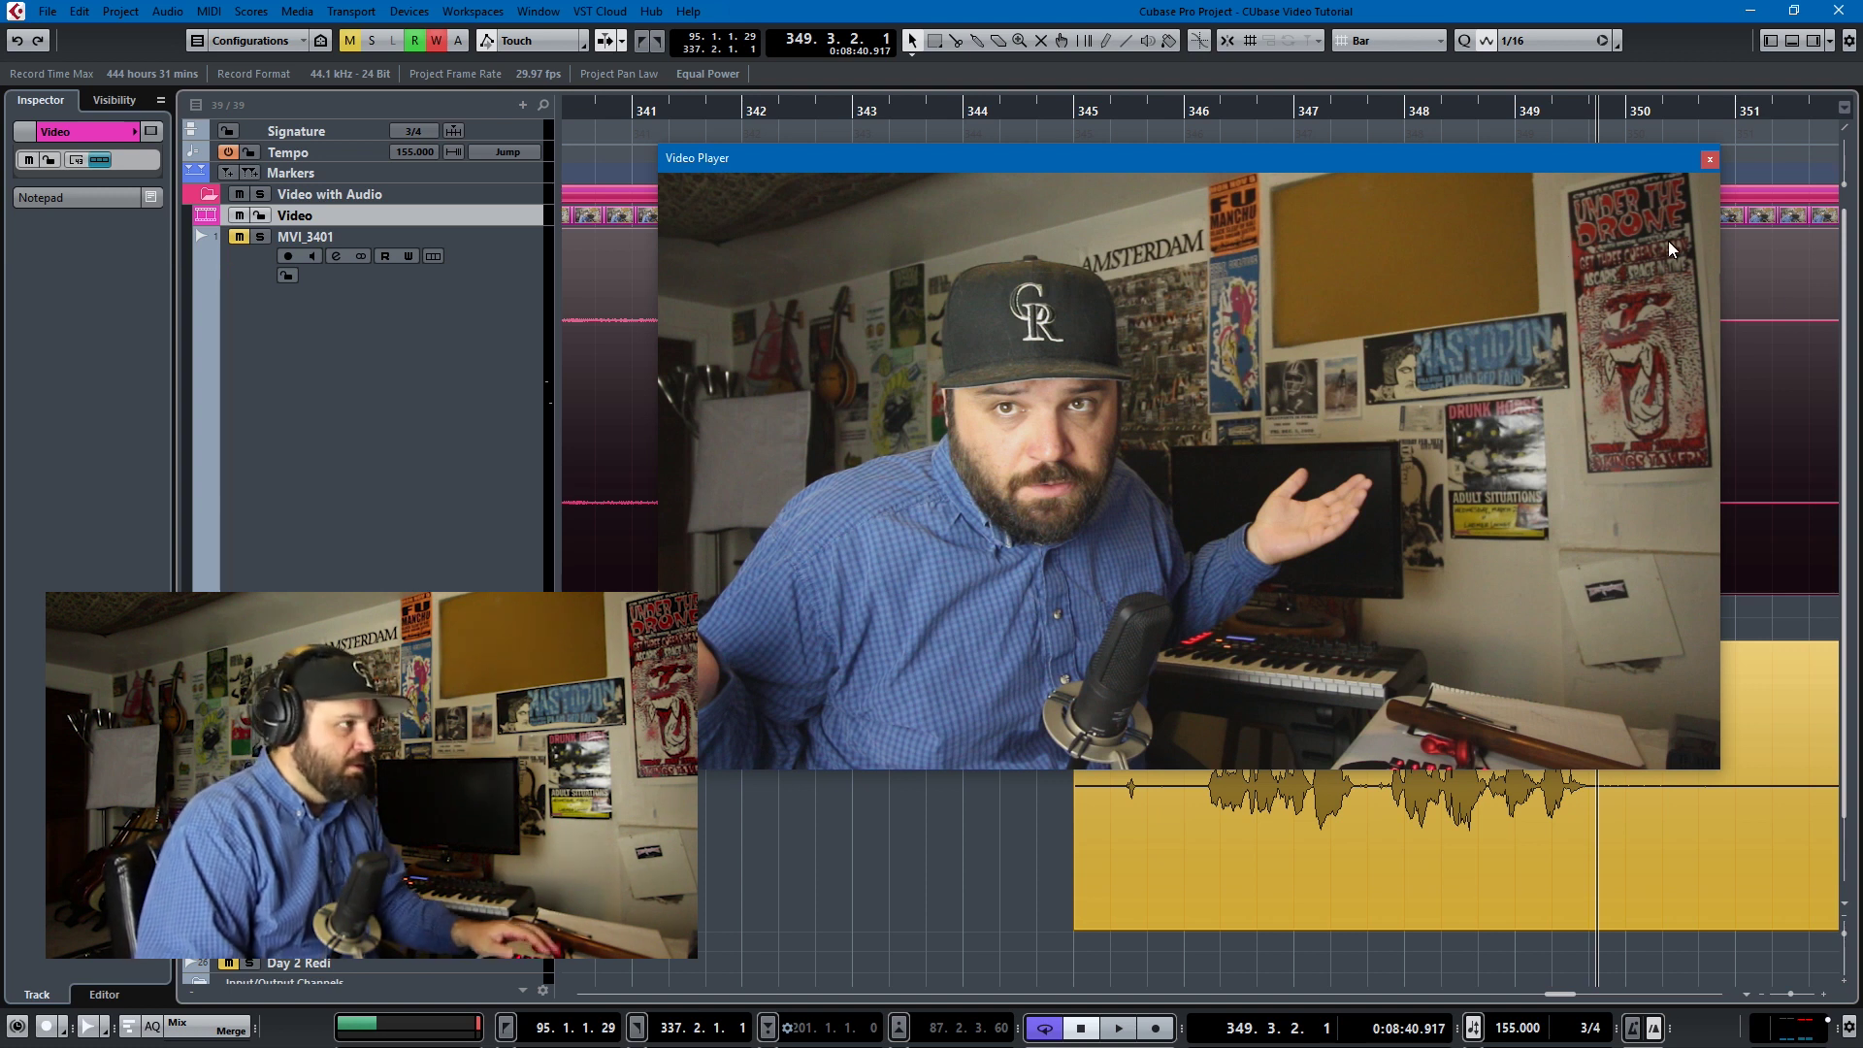
# - Toggle the Video Player window open and closed several times, leaving it closed
pyautogui.press('F8')
pyautogui.press('F8')
pyautogui.press('F8')
pyautogui.click(157, 133)
pyautogui.click(157, 133)
pyautogui.click(156, 134)
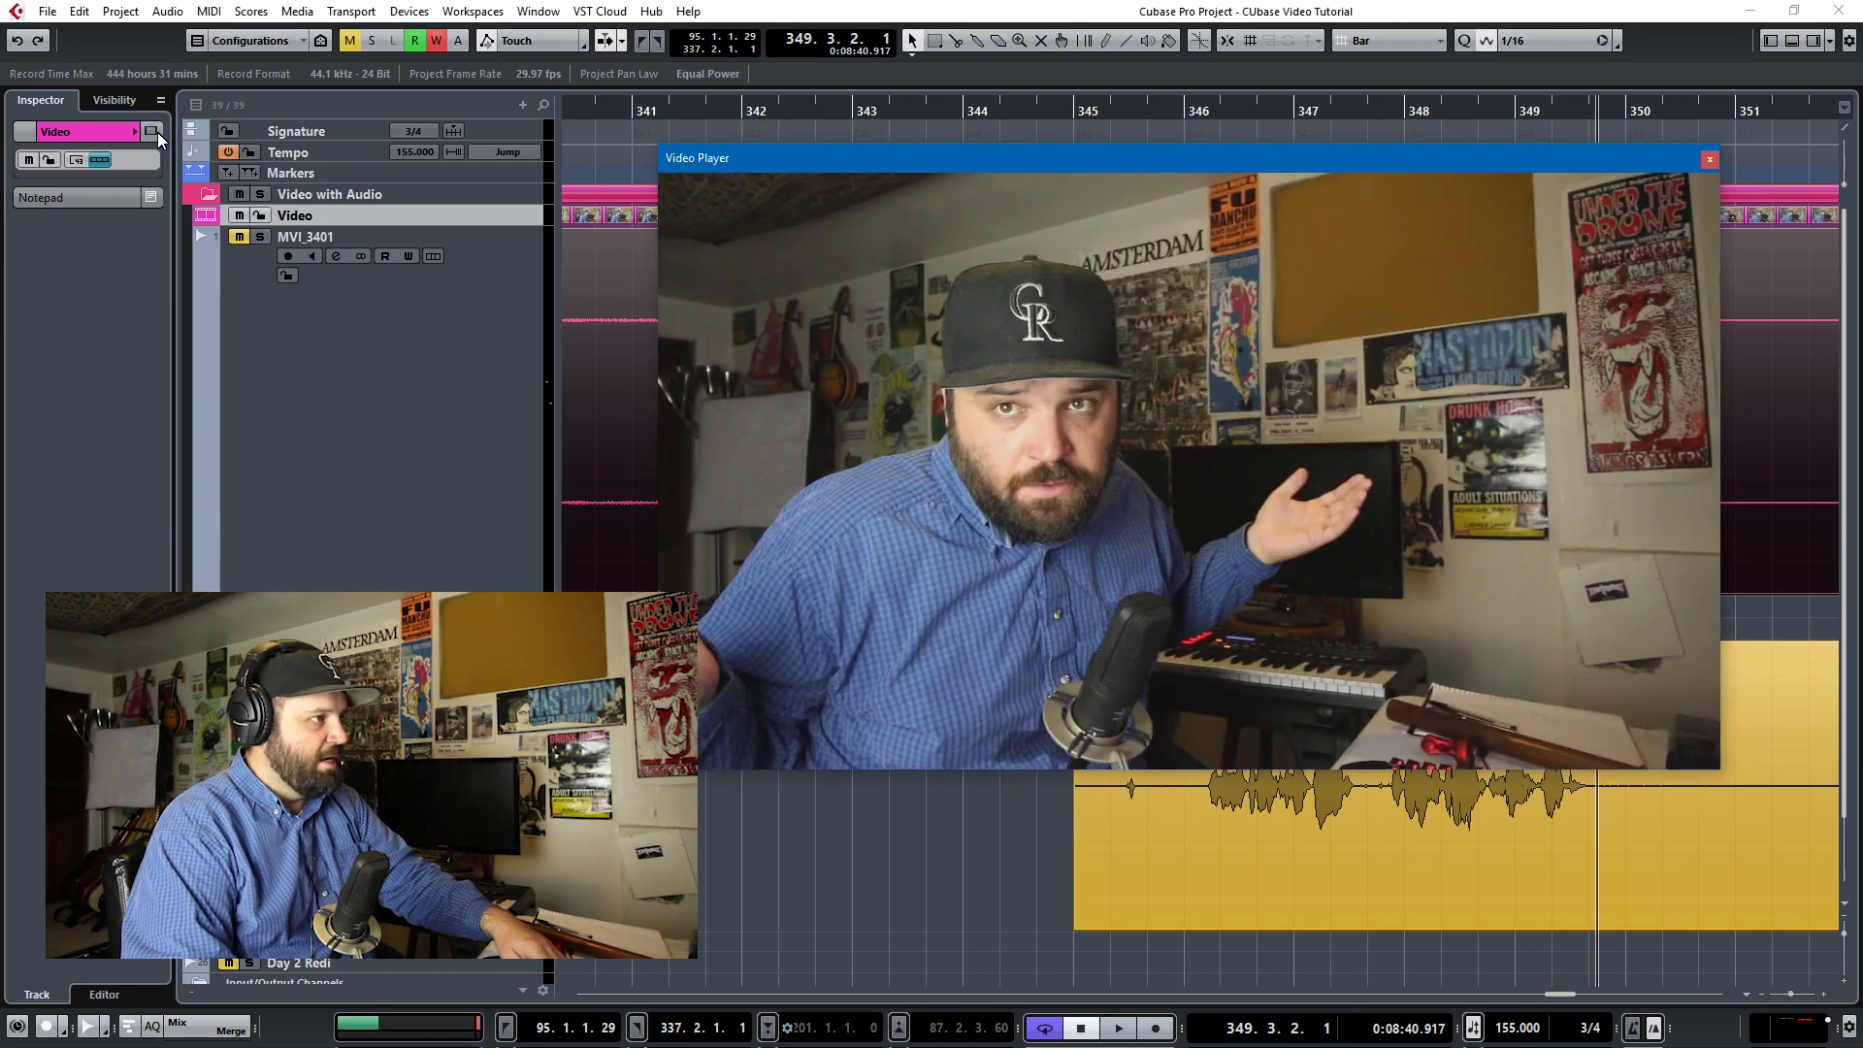
pyautogui.click(157, 134)
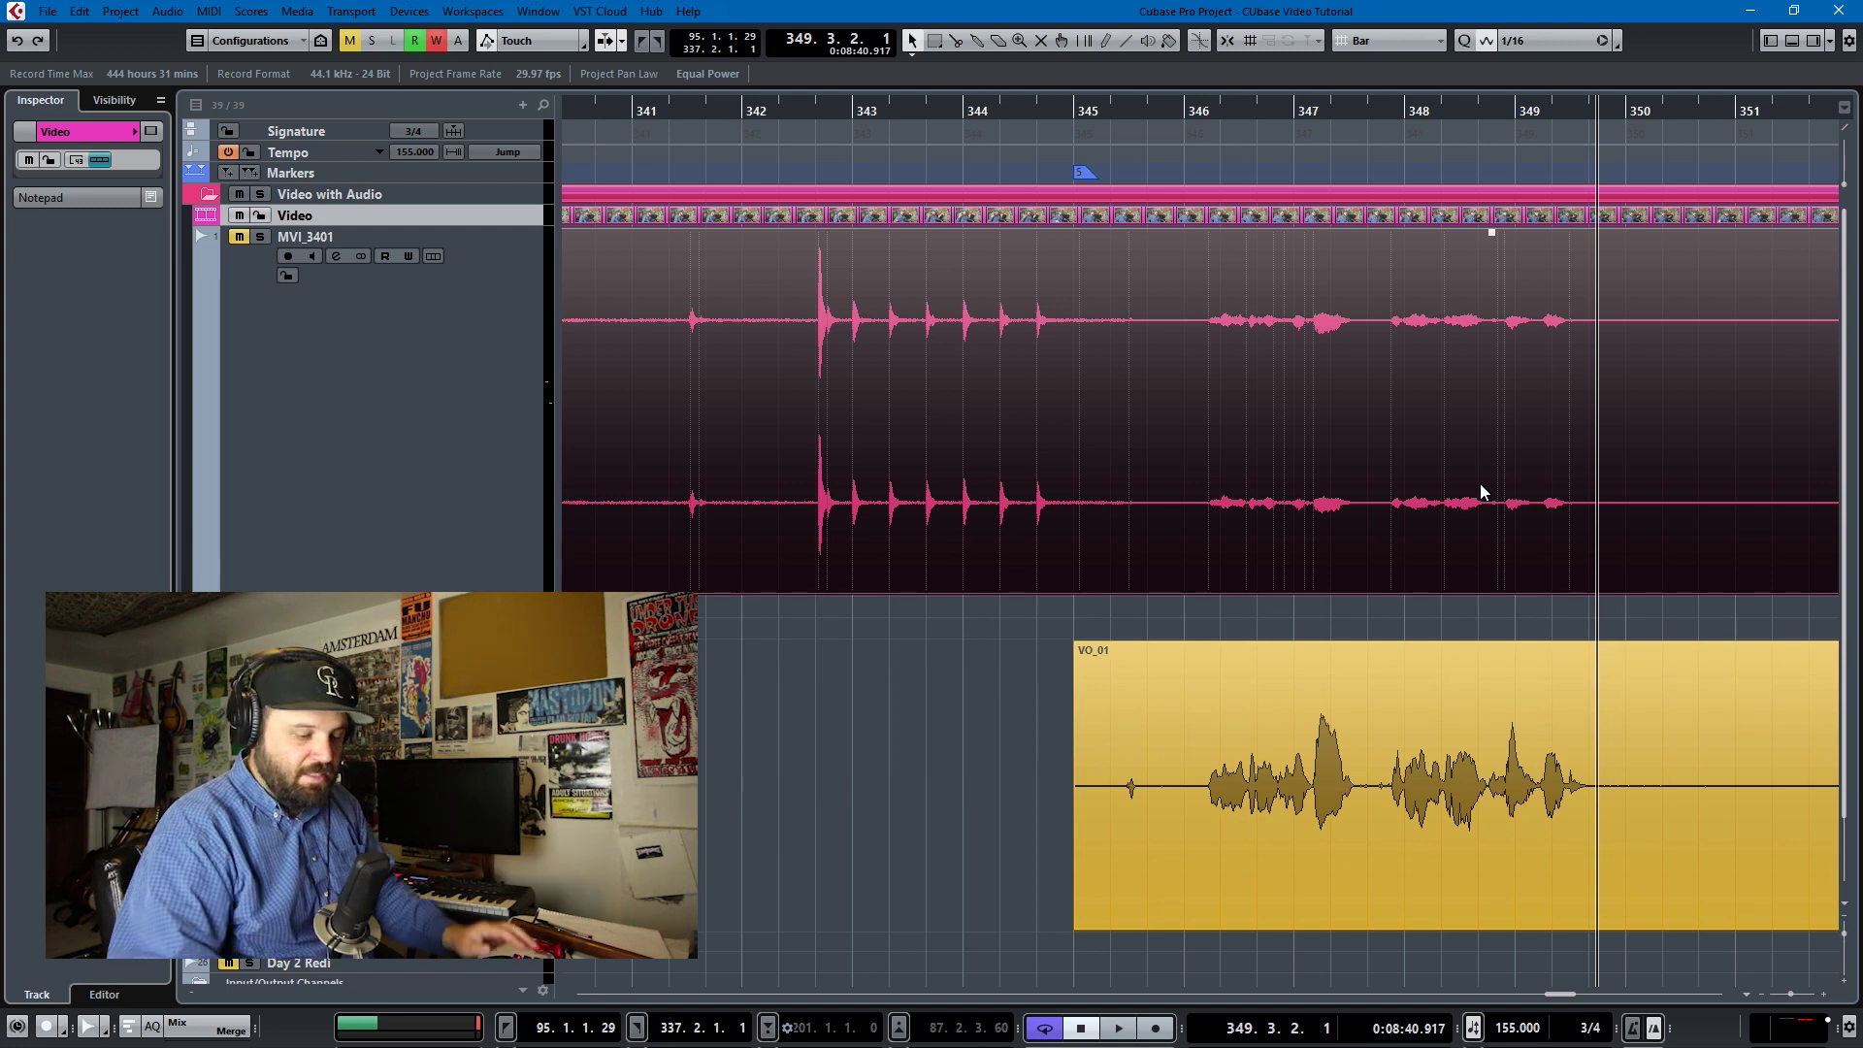
# - Unmute the MVI_3401 track and replay the section from bar 345 to hear the camera audio together with the voice-over
pyautogui.press('KP_Subtract')
pyautogui.press('KP_Subtract')
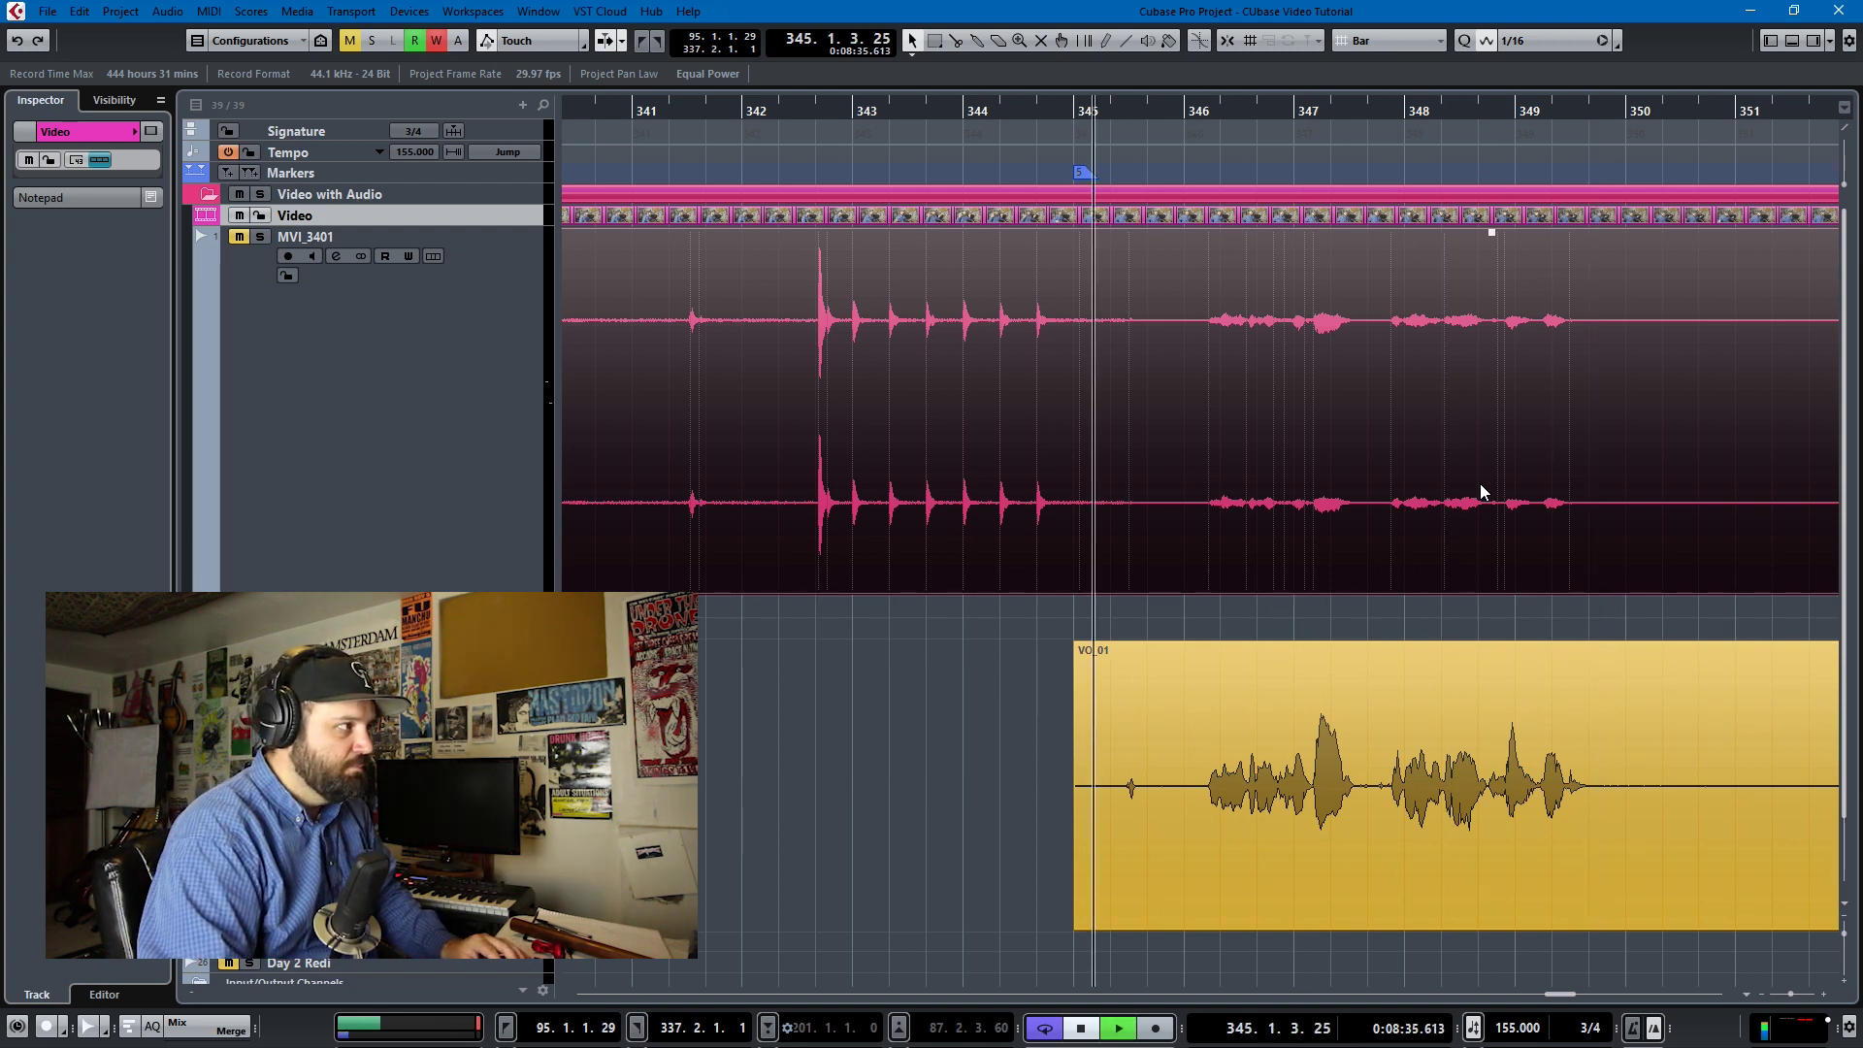
pyautogui.click(239, 236)
pyautogui.press('space')
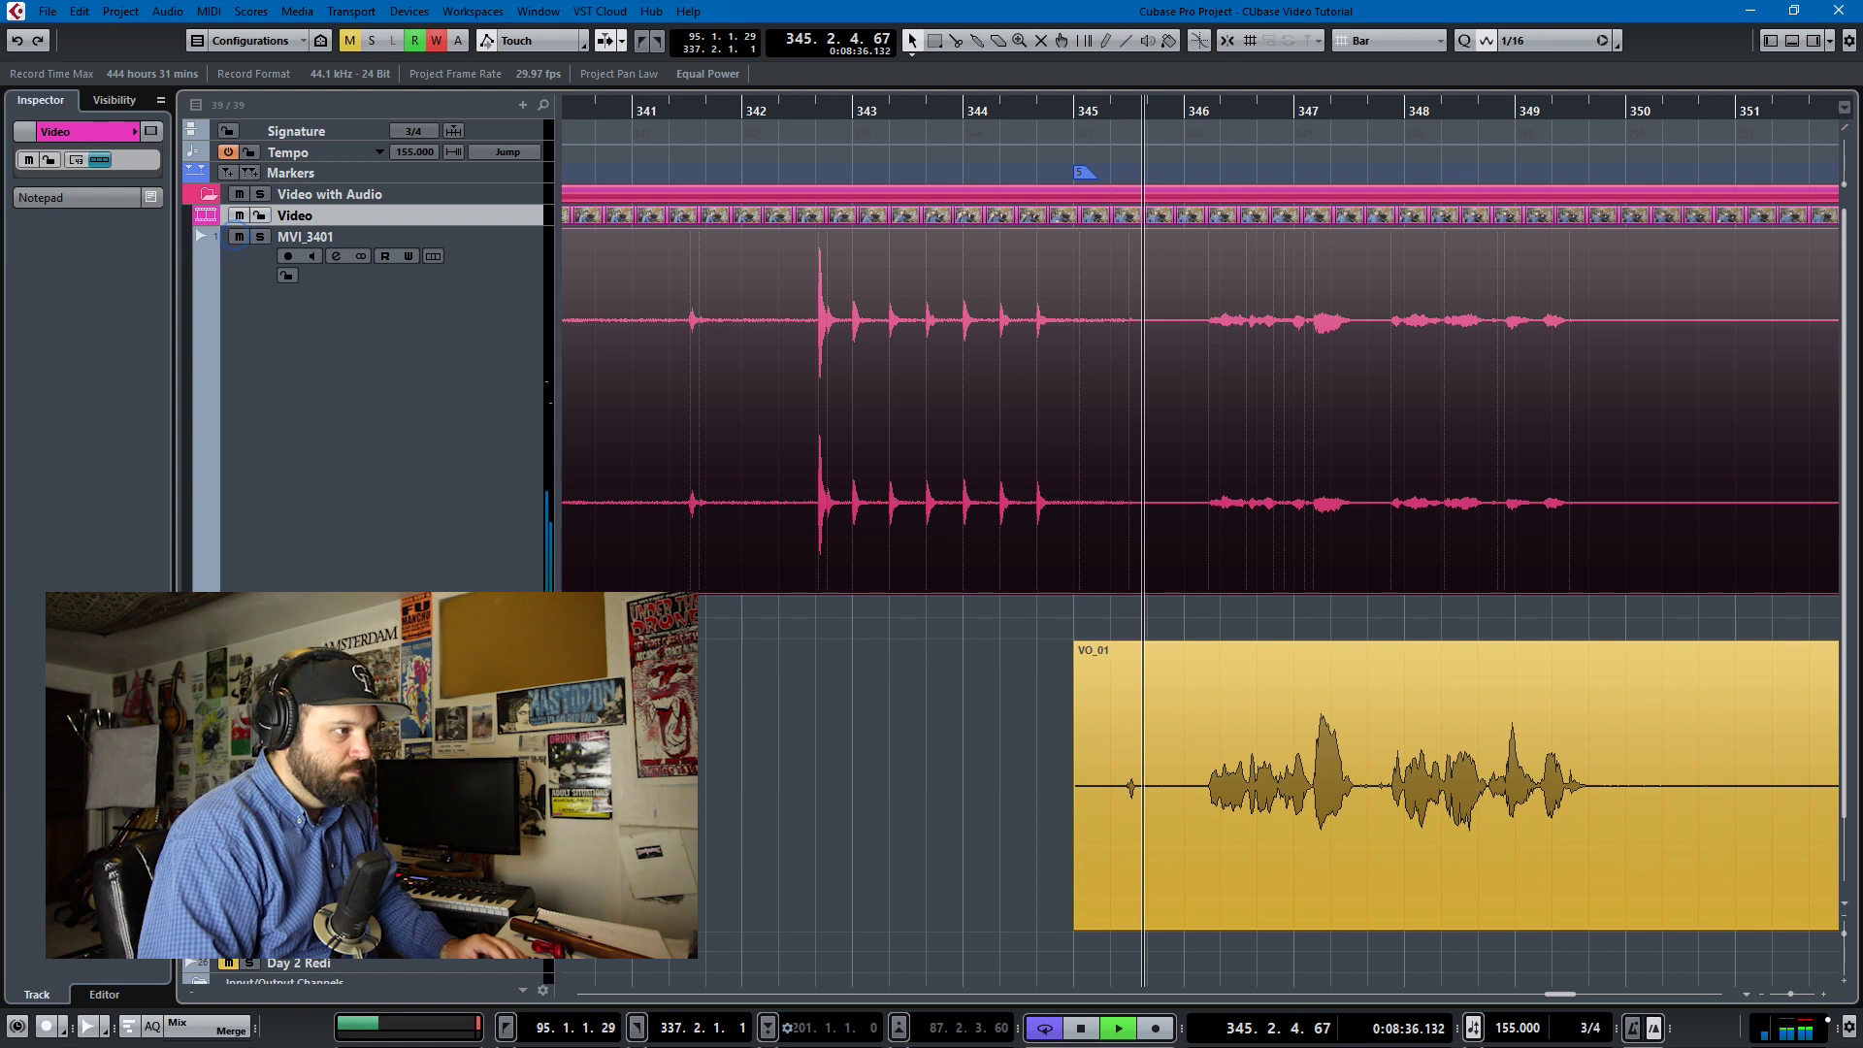
pyautogui.press('space')
pyautogui.press('space')
pyautogui.press('KP_Subtract')
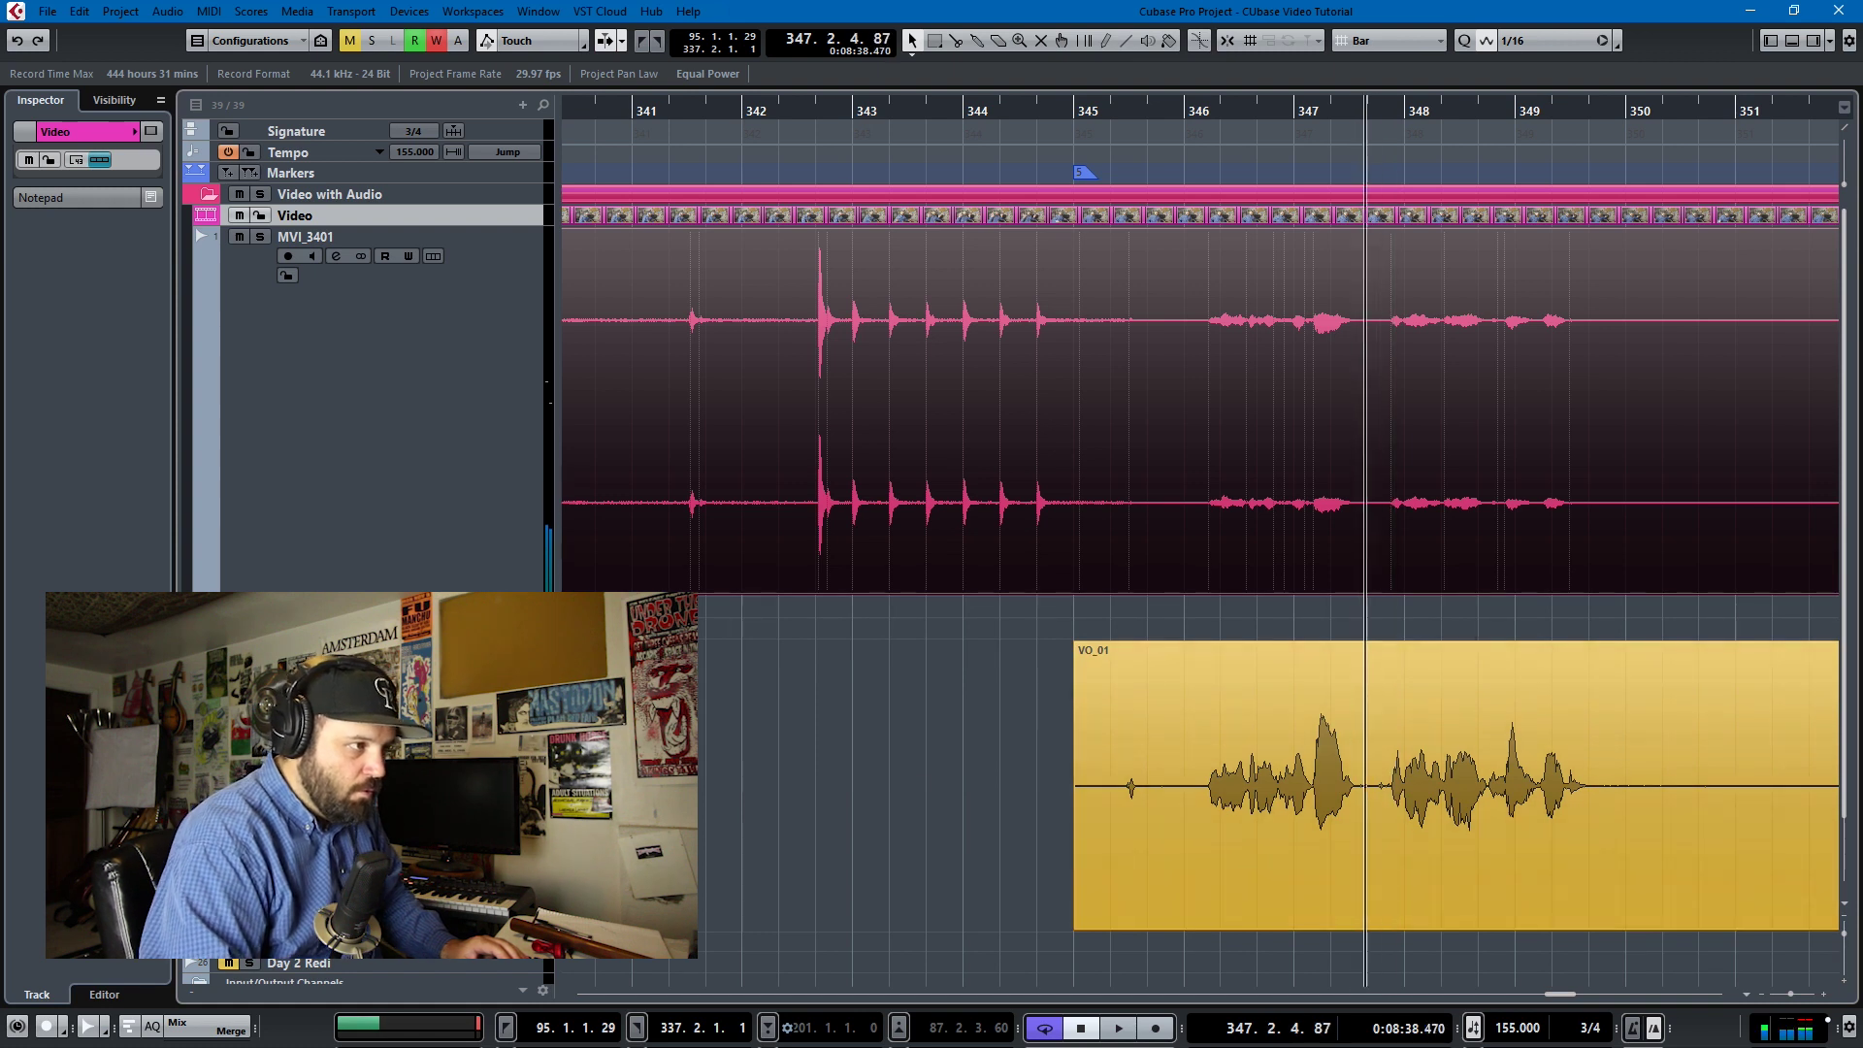
# - Select the opening range of the VO_01 clip up to about bar 347.3 and delete it
pyautogui.press('2')
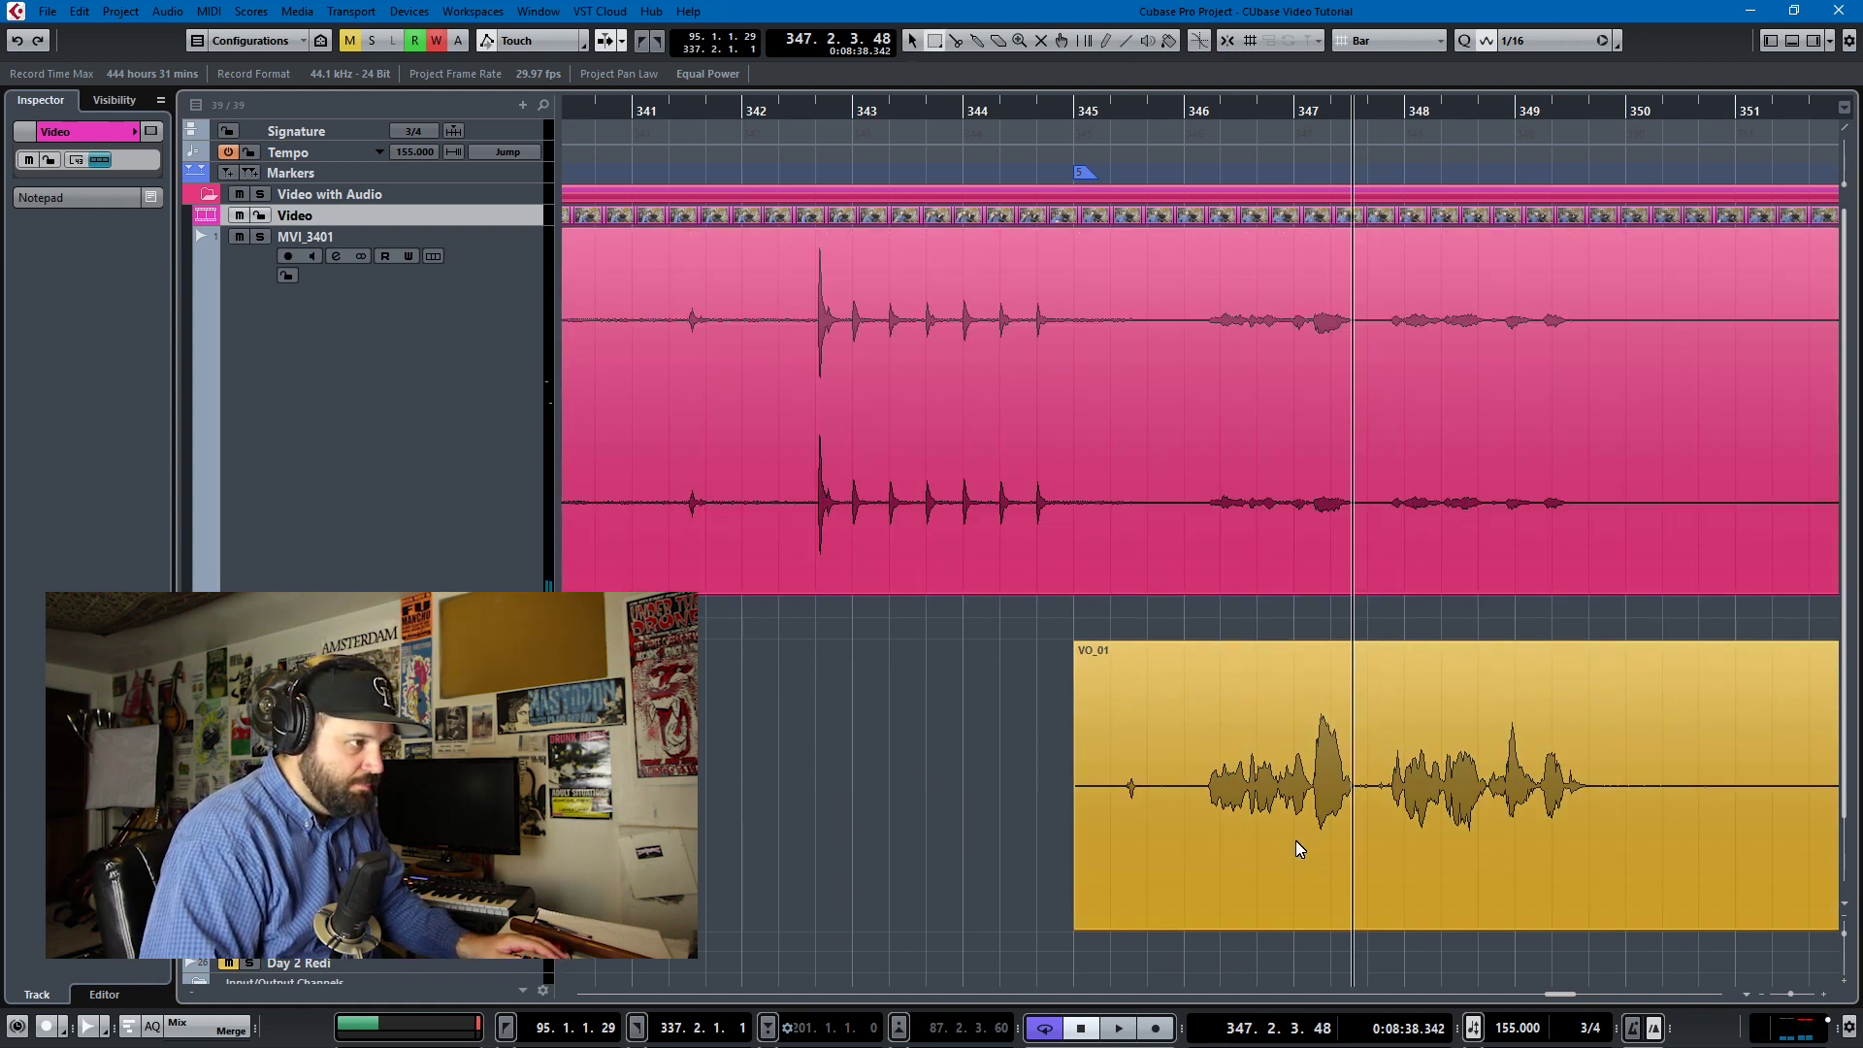
pyautogui.moveTo(1378, 796); pyautogui.dragTo(1036, 794)
pyautogui.press('Delete')
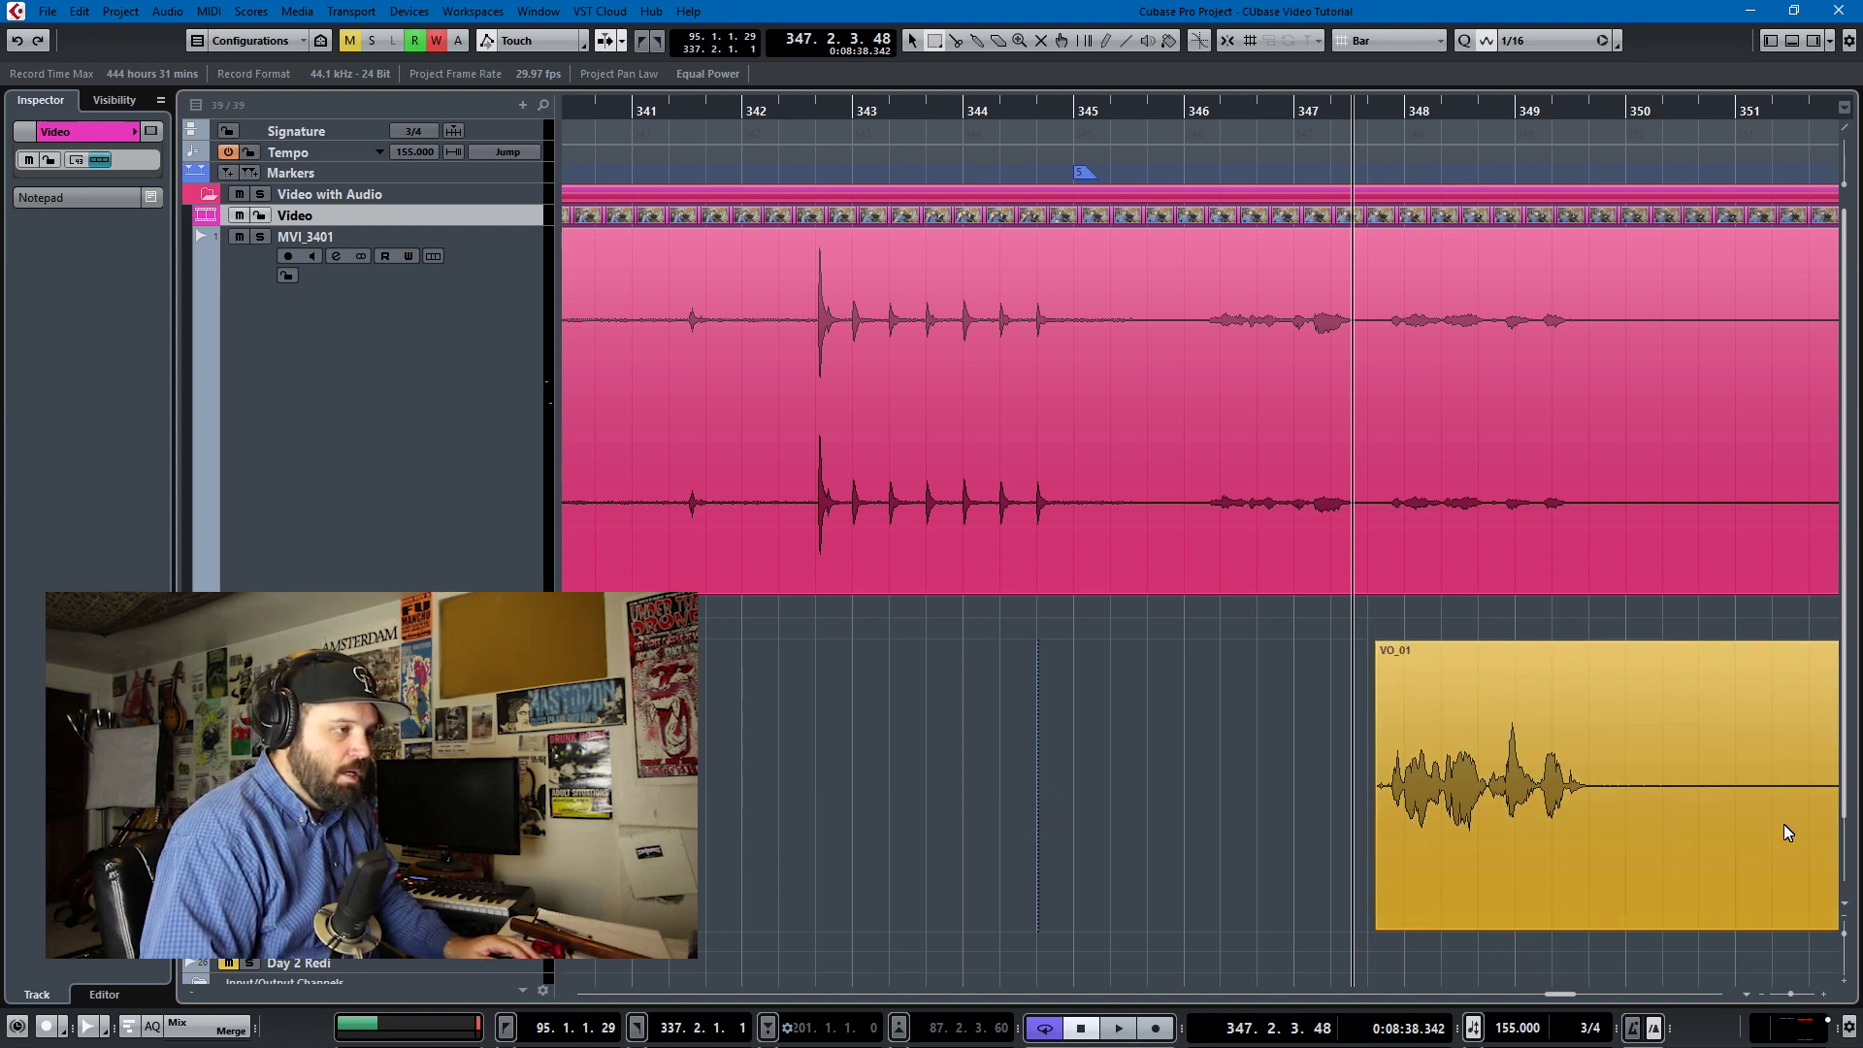
# - Select the MVI_3401 audio range from about bar 347.3 to just past bar 351 and delete it
pyautogui.scroll(6, 1378, 408)
pyautogui.moveTo(1318, 373); pyautogui.dragTo(1798, 434)
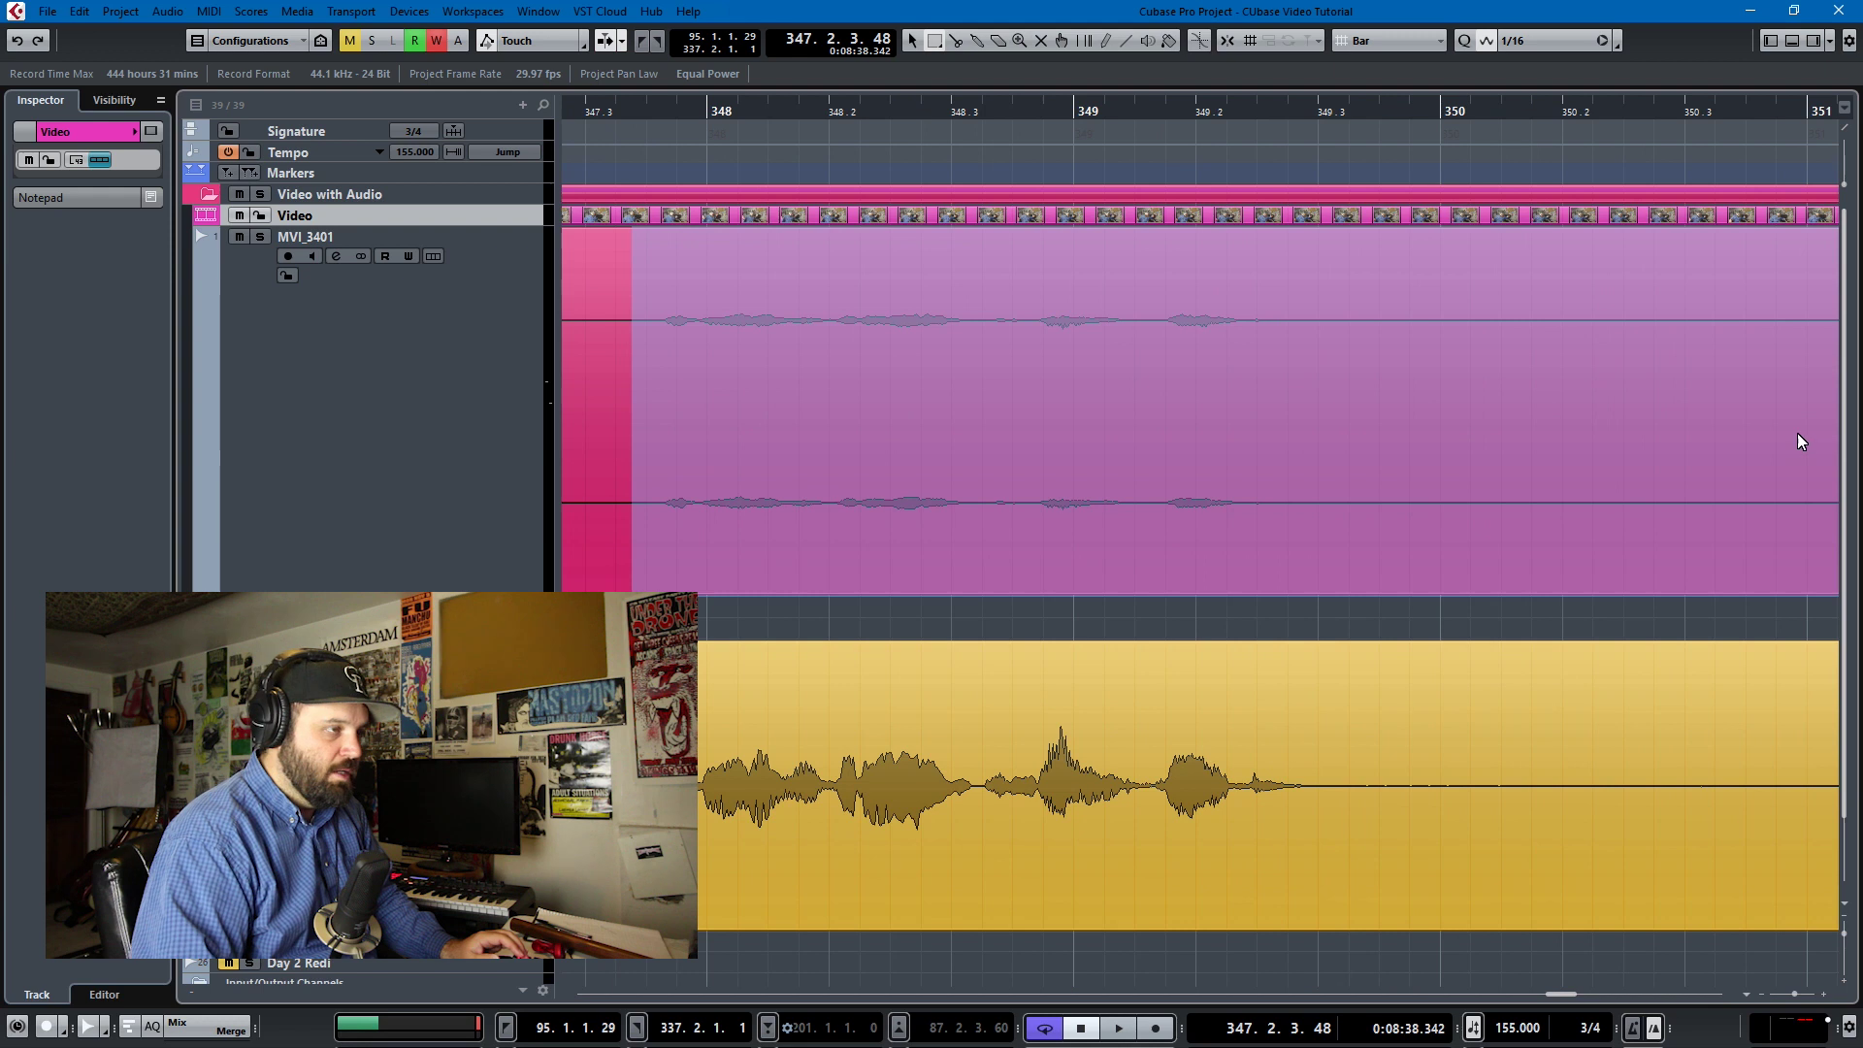
pyautogui.press('Delete')
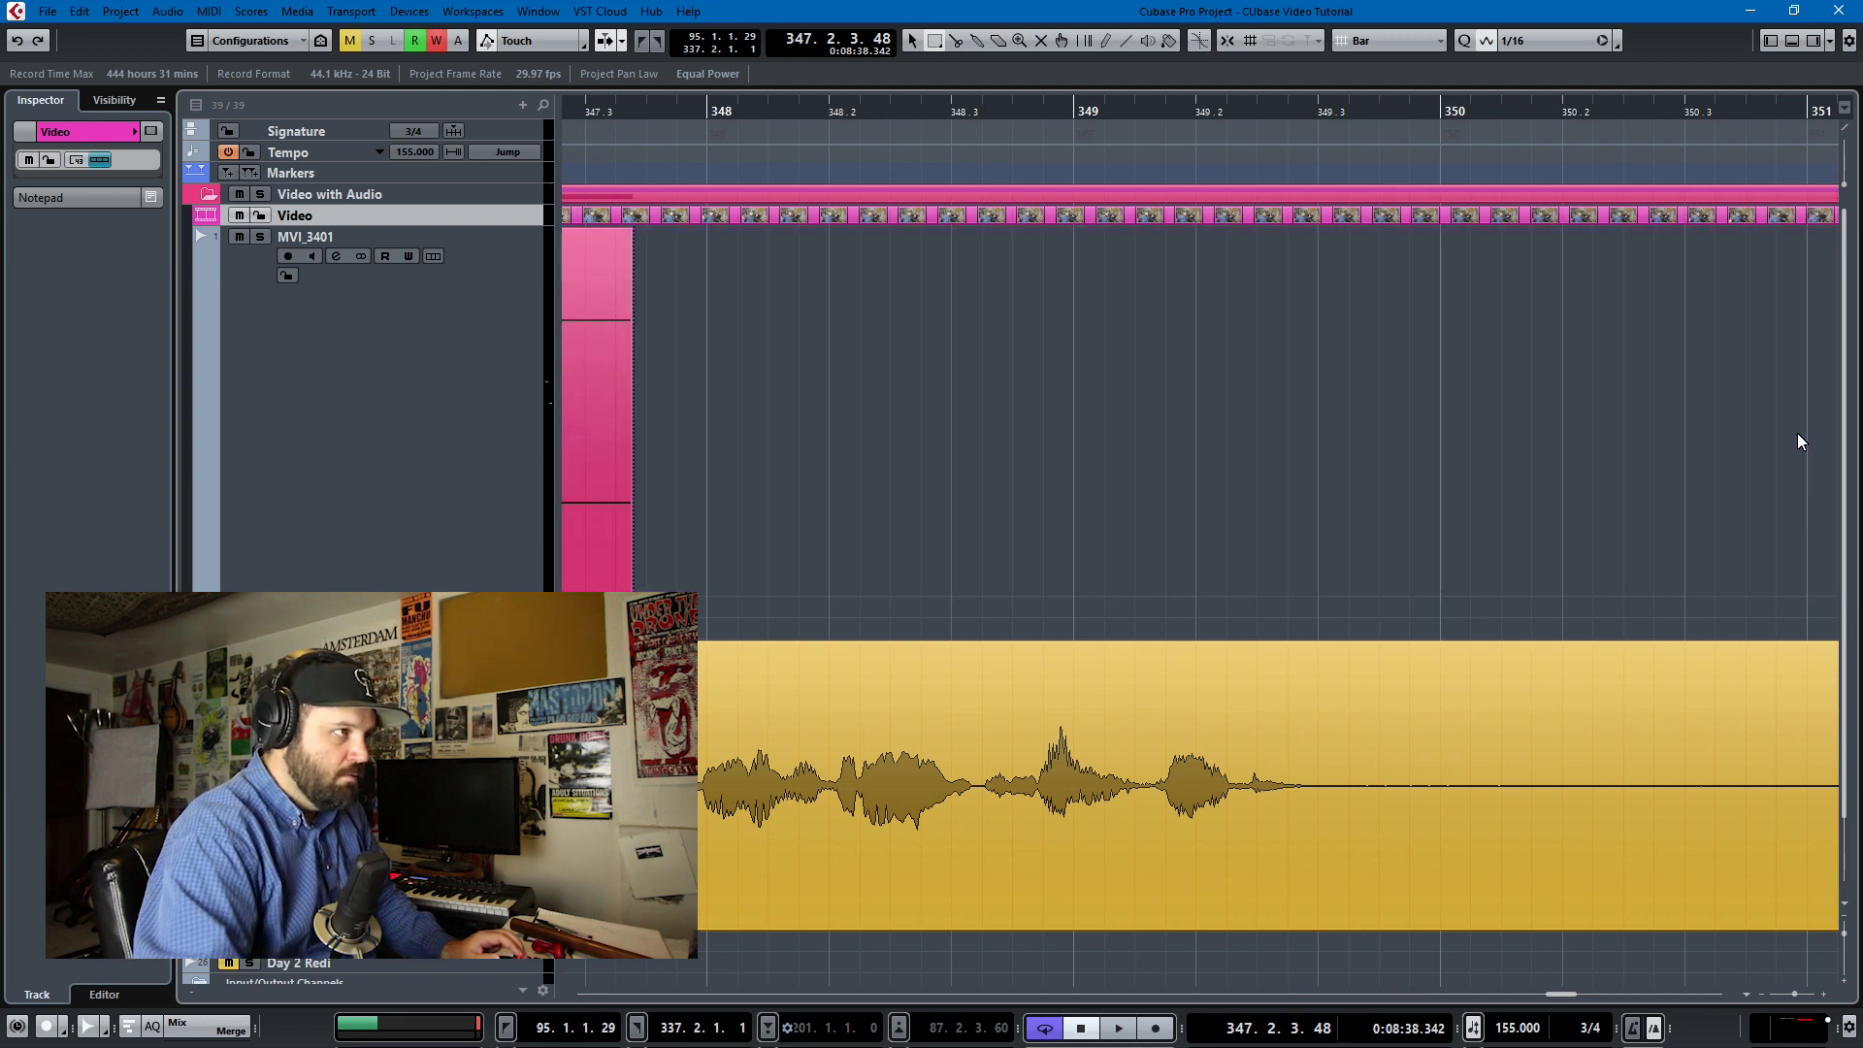
# - Play the video from about bar 344 to check the cut from camera audio to voice-over, and close the Video Player
pyautogui.press('g')
pyautogui.press('g')
pyautogui.press('g')
pyautogui.press('g')
pyautogui.hscroll(-3, 1411, 433)
pyautogui.hscroll(2, 1412, 434)
pyautogui.press('KP_Subtract')
pyautogui.press('F8')
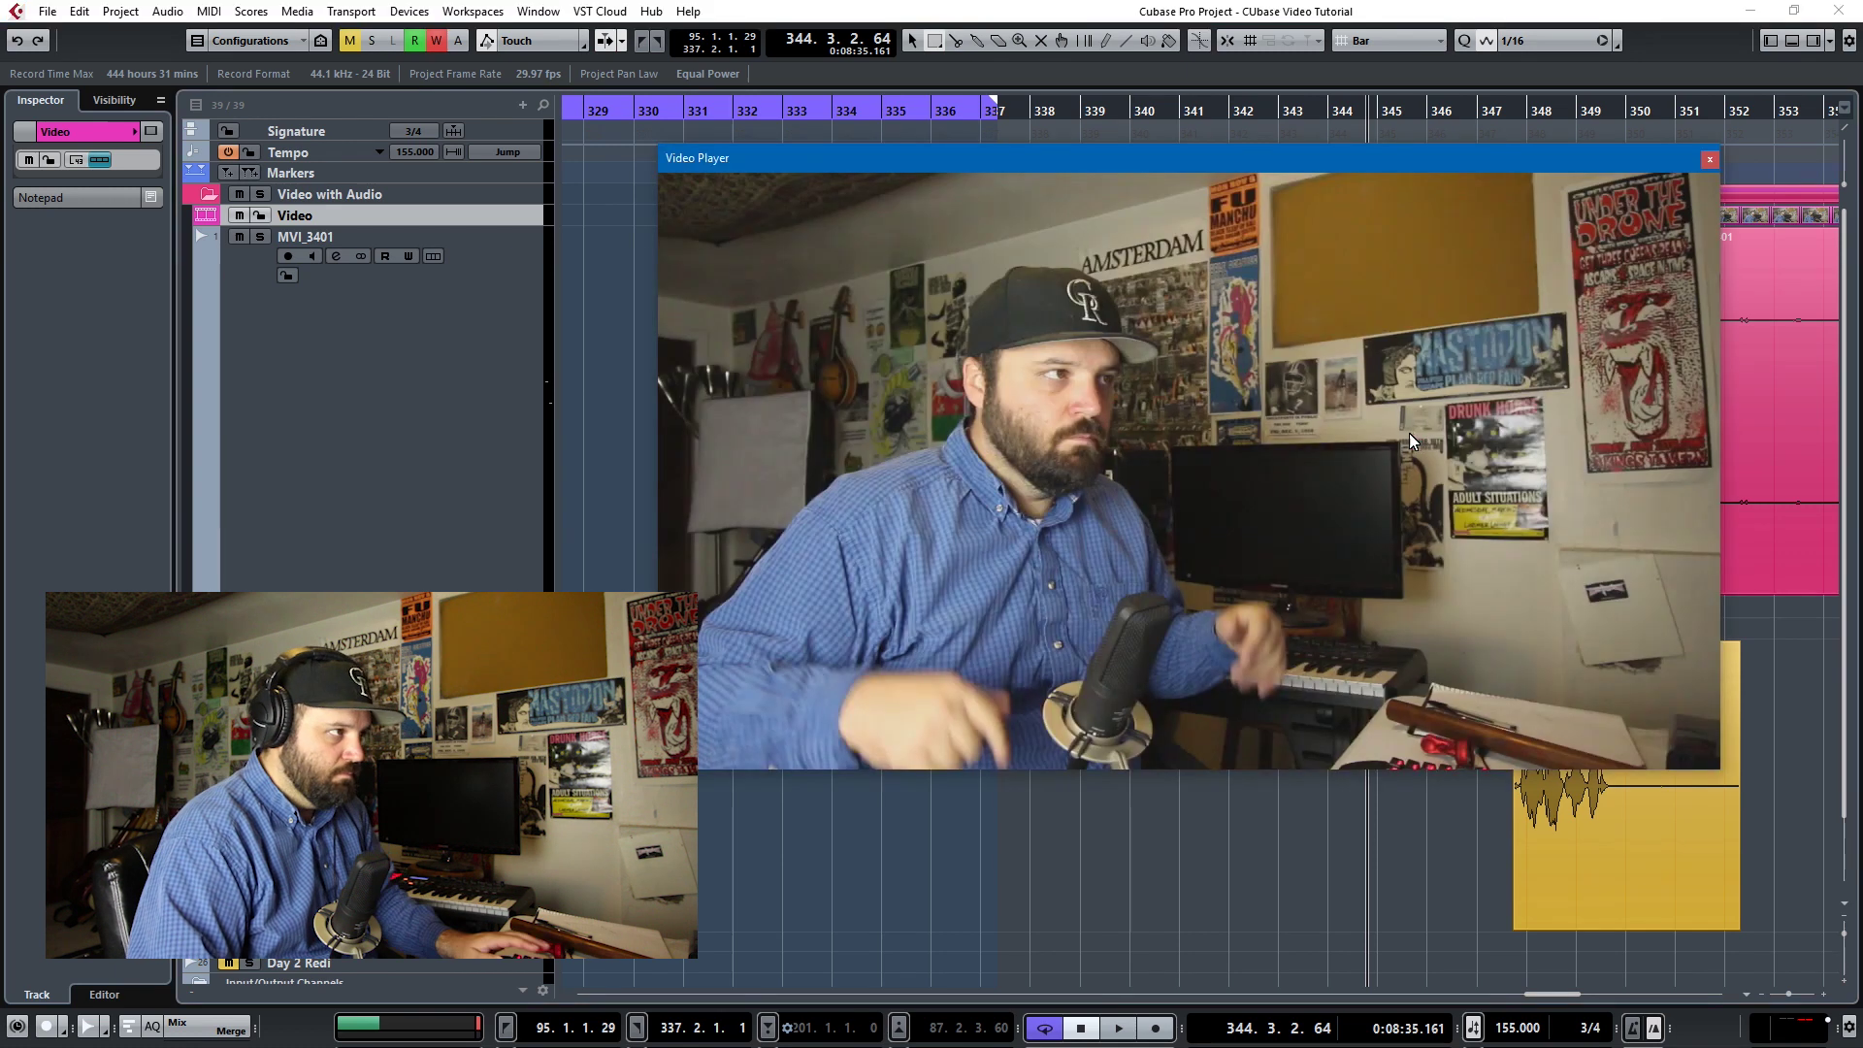
pyautogui.press('space')
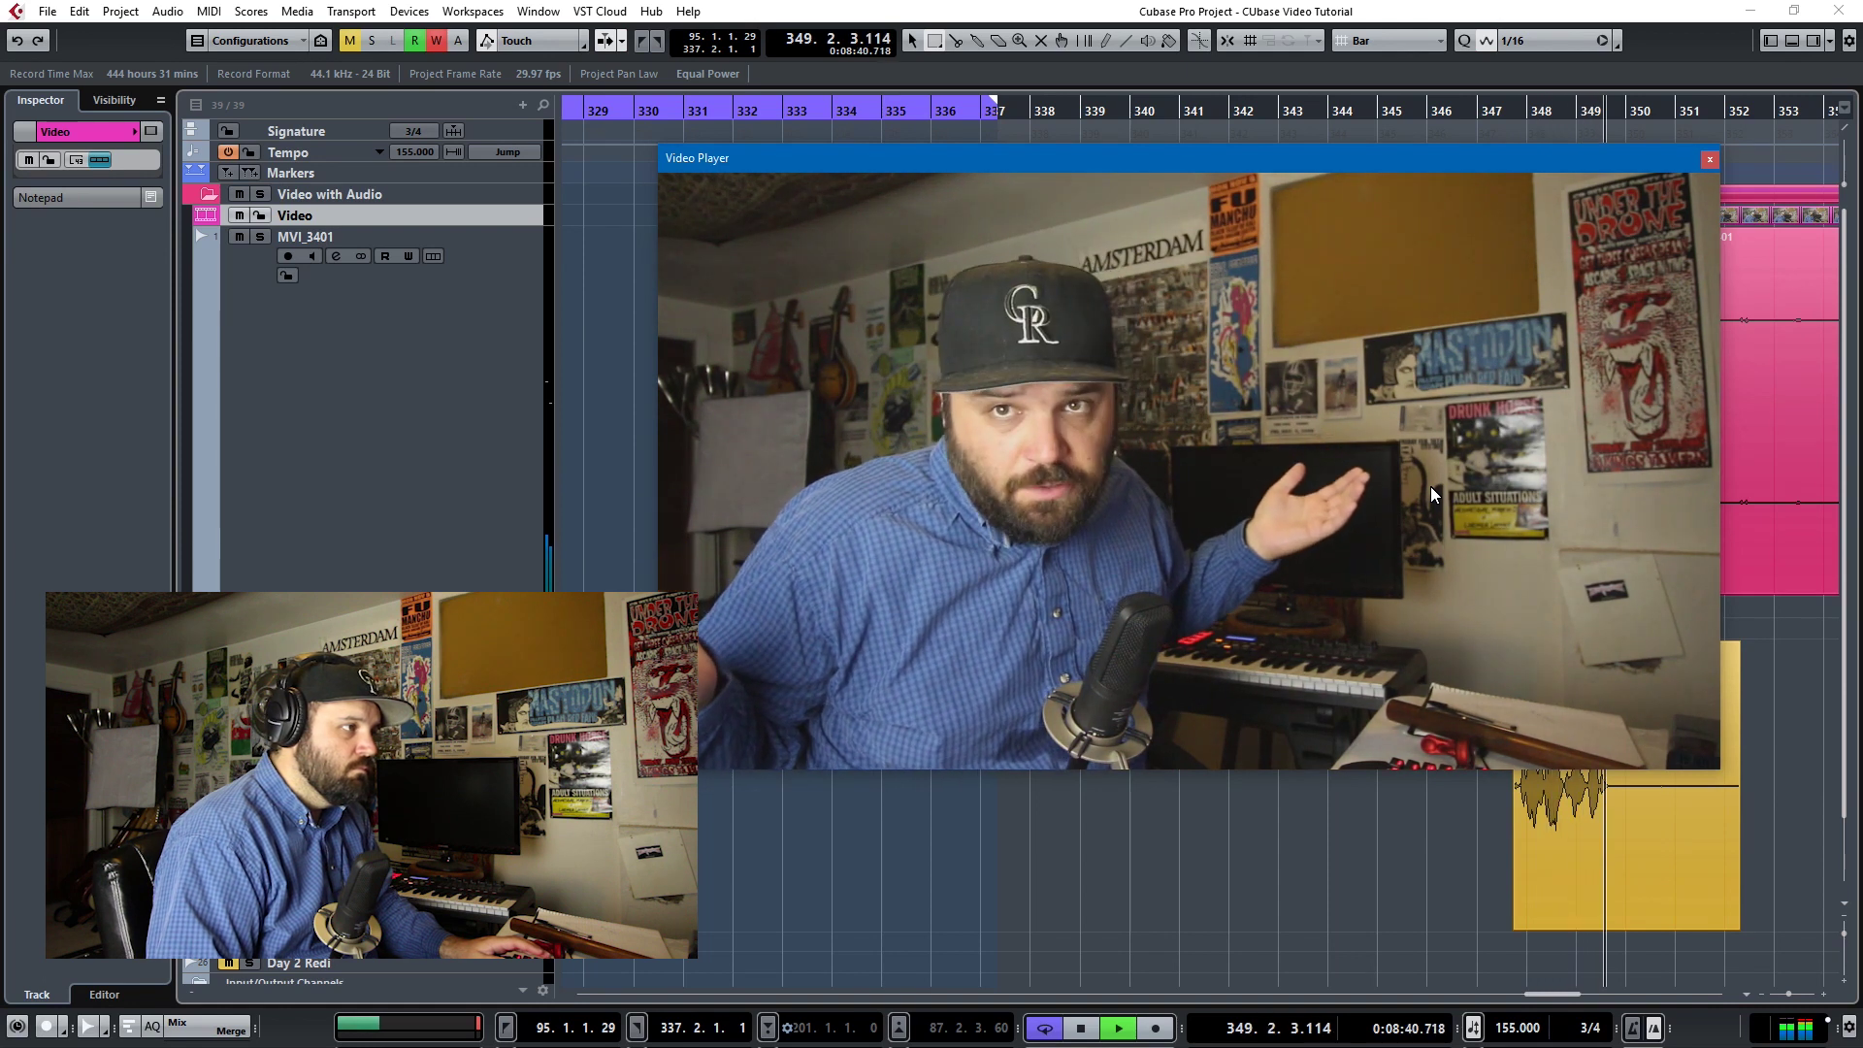
pyautogui.press('space')
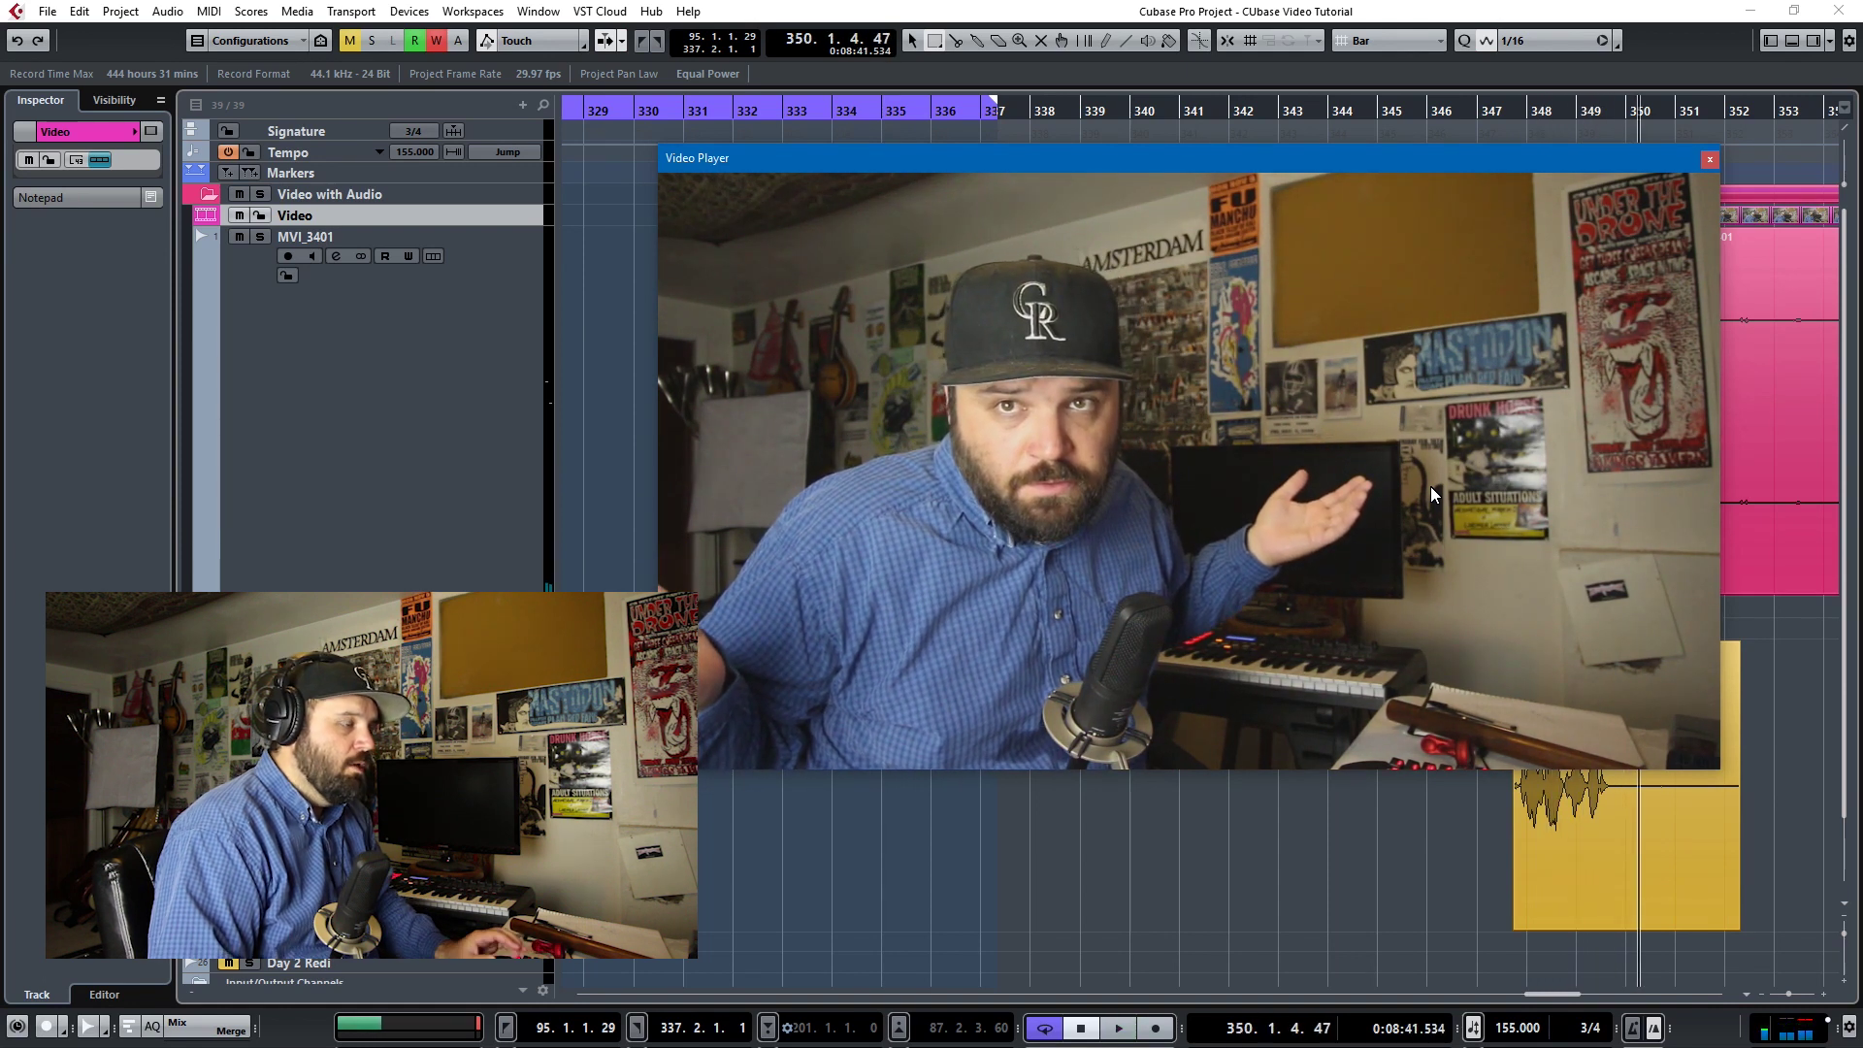
pyautogui.click(1710, 159)
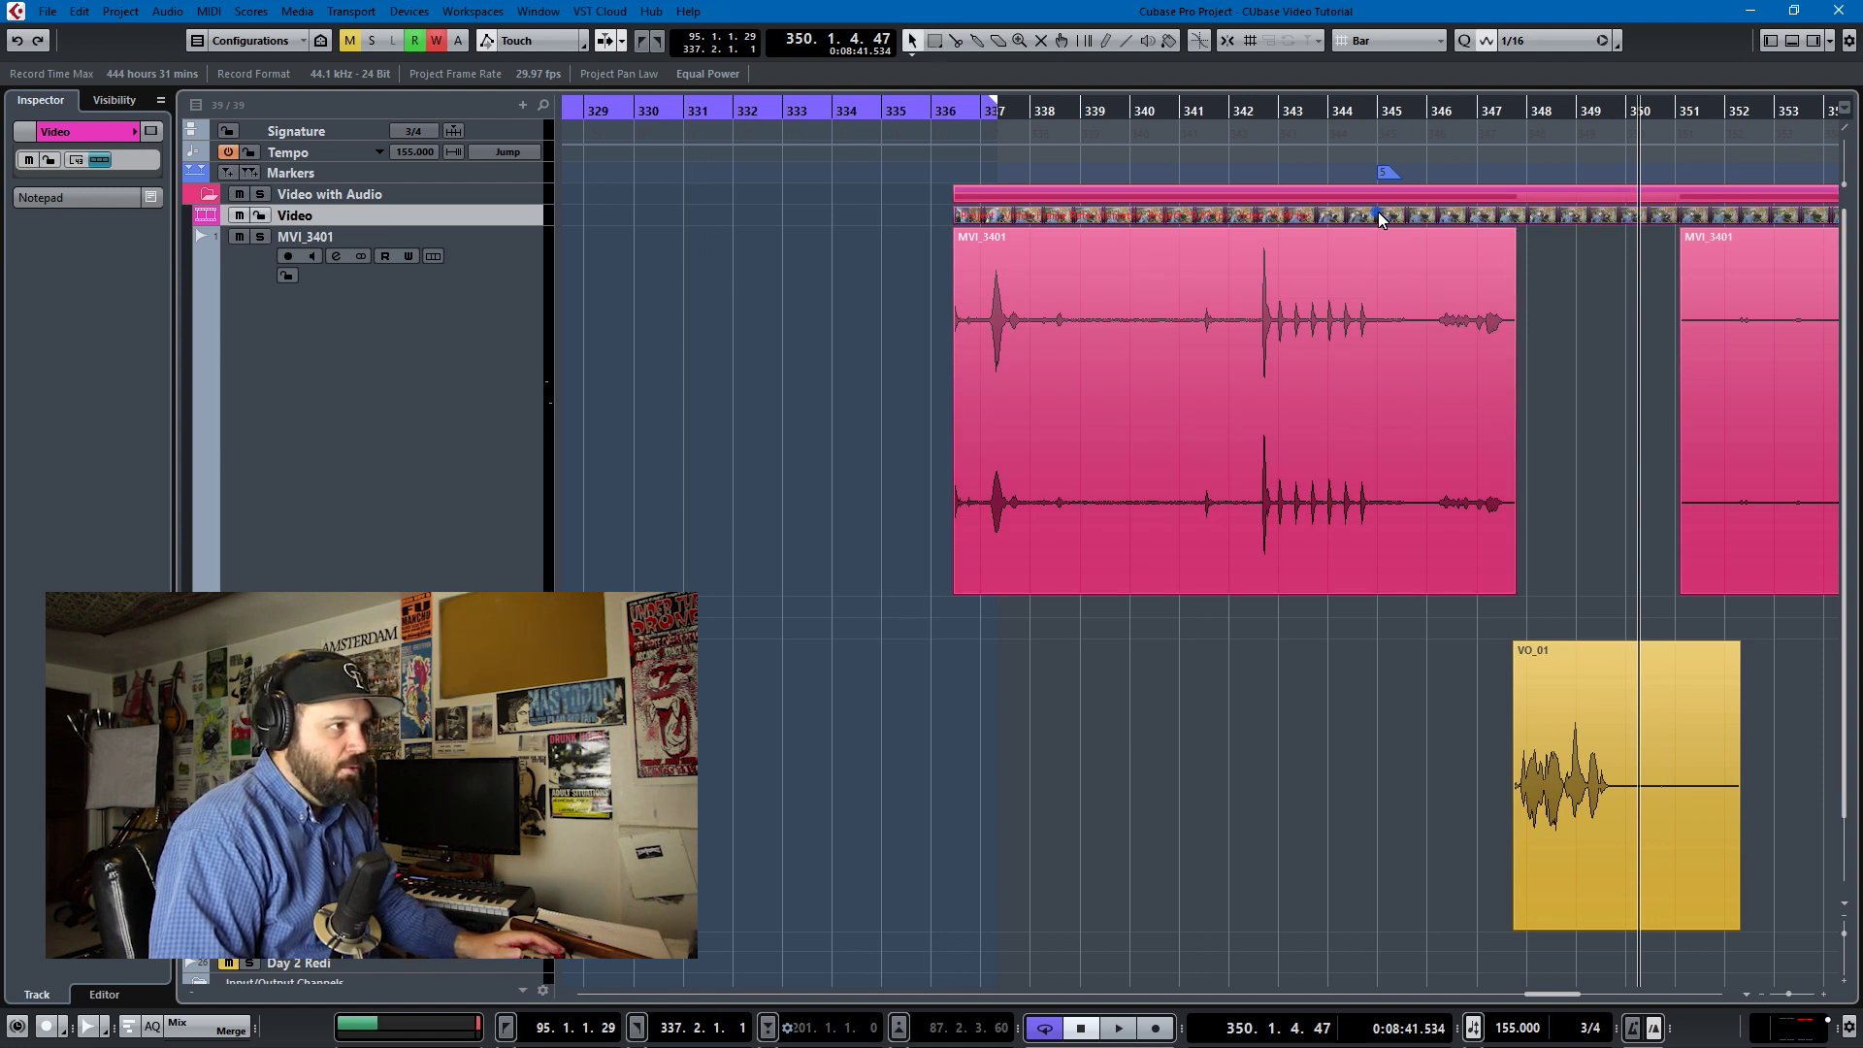
# - Set the locators around the video event containing the MVI_3401 clips and open the Audio Mixdown export
pyautogui.scroll(-3, 1378, 233)
pyautogui.press('p')
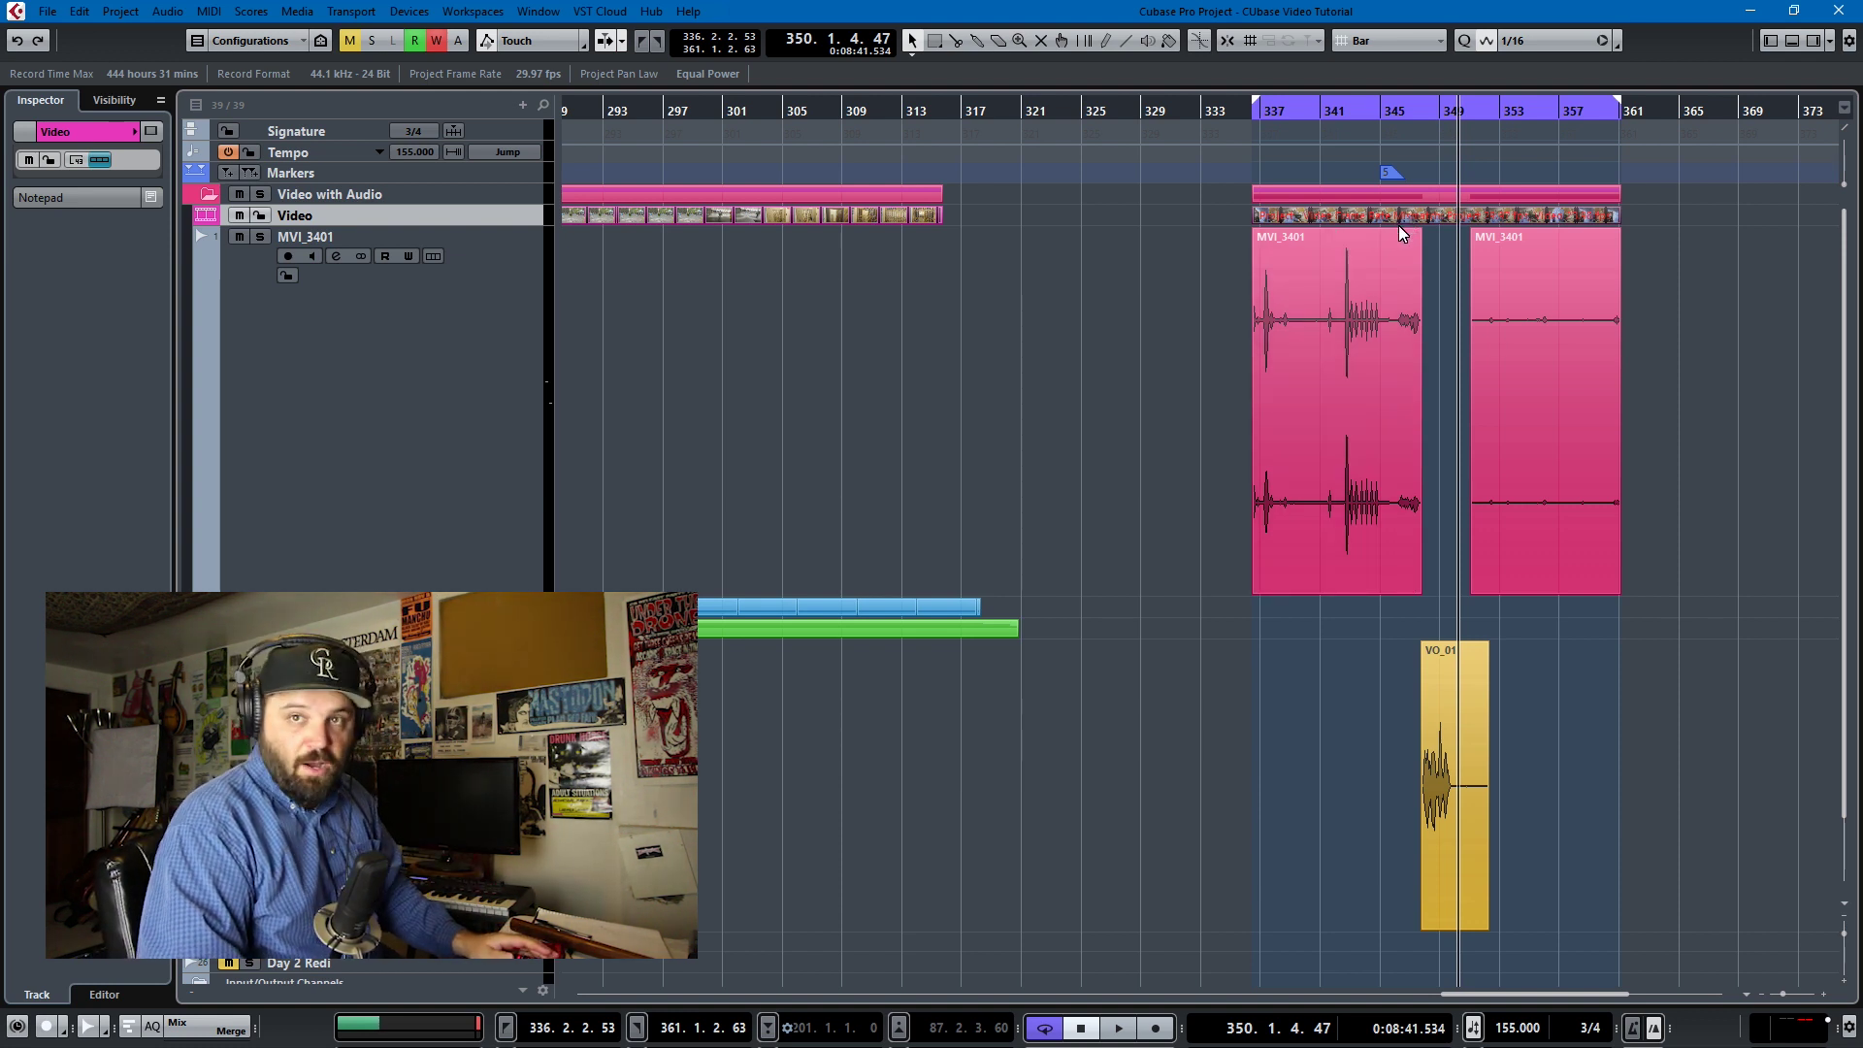
pyautogui.click(47, 12)
pyautogui.moveTo(124, 310)
pyautogui.click(404, 312)
# - Export the Stereo Out mixdown as a Wave file named Intro into P:\Video\Cubase Tutorials\Video in Cubase
pyautogui.click(1266, 210)
pyautogui.click(1203, 229)
pyautogui.tripleClick(1252, 271)
pyautogui.doubleClick(1050, 368)
pyautogui.doubleClick(1029, 541)
pyautogui.write('Intro')
pyautogui.press('Return')
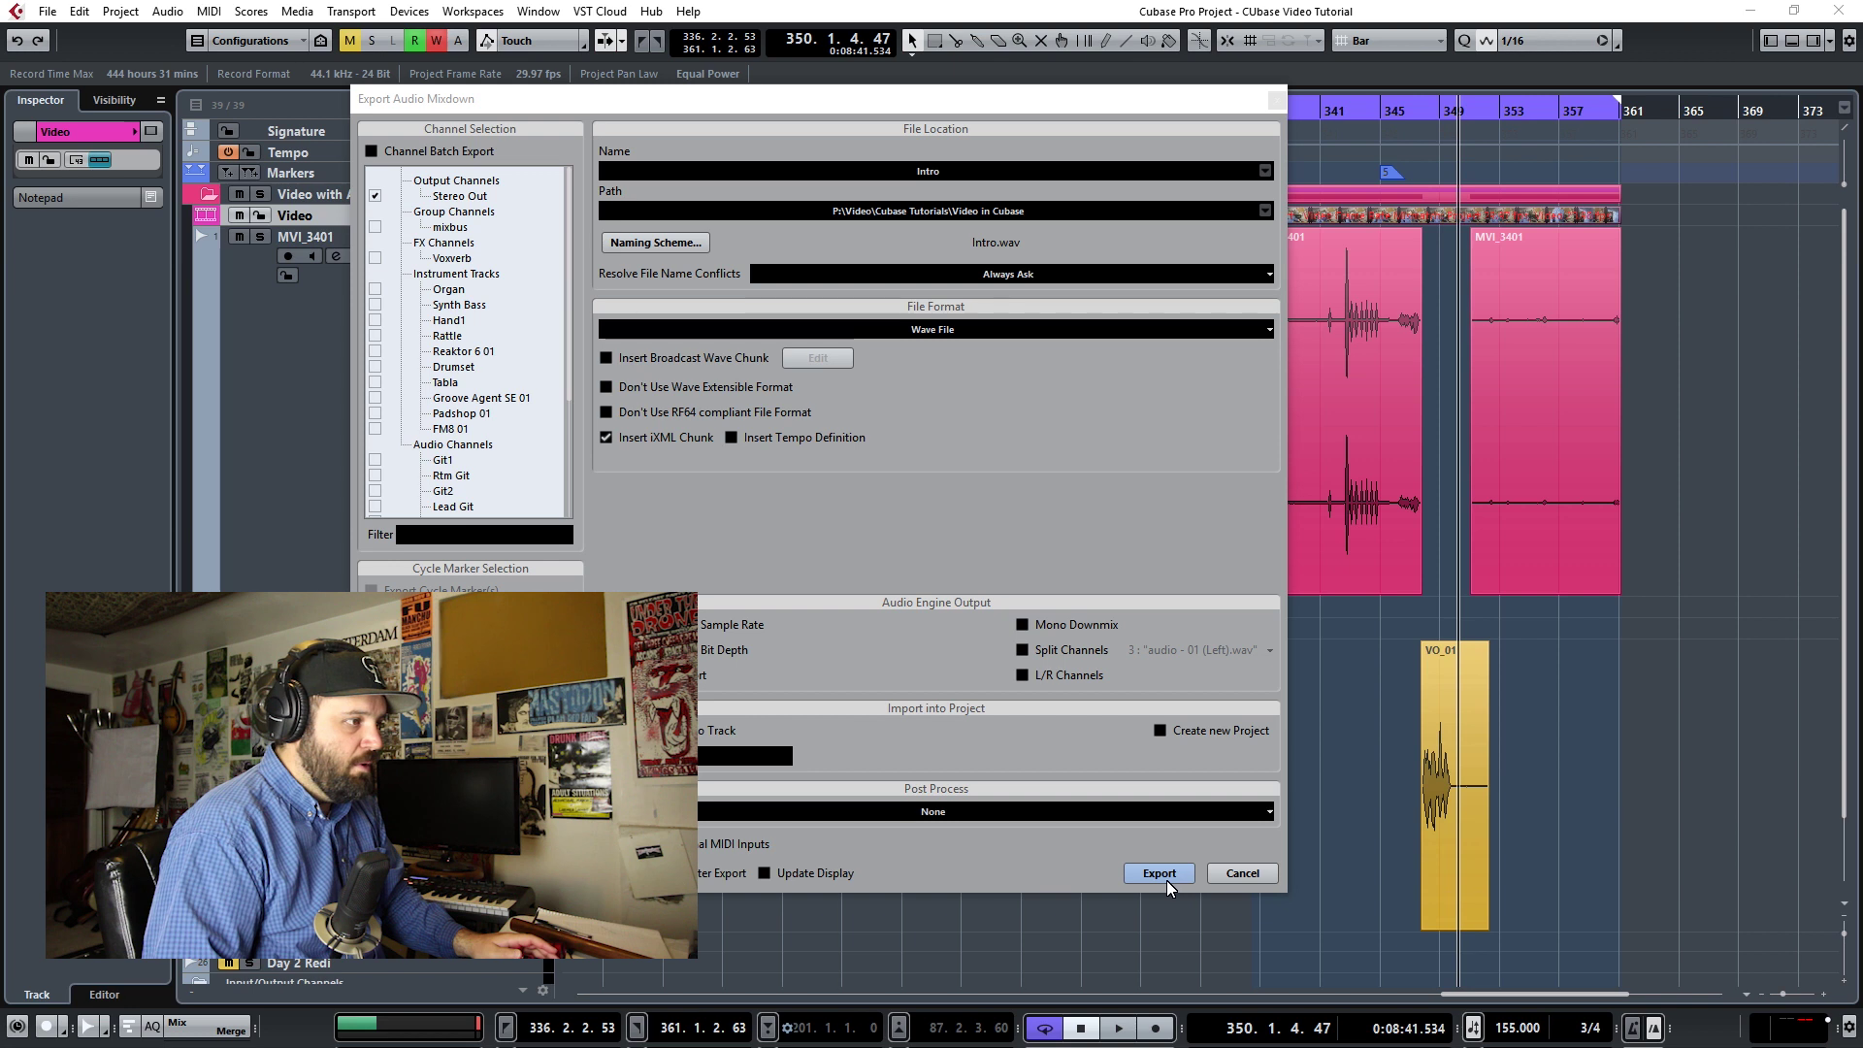
pyautogui.click(1166, 878)
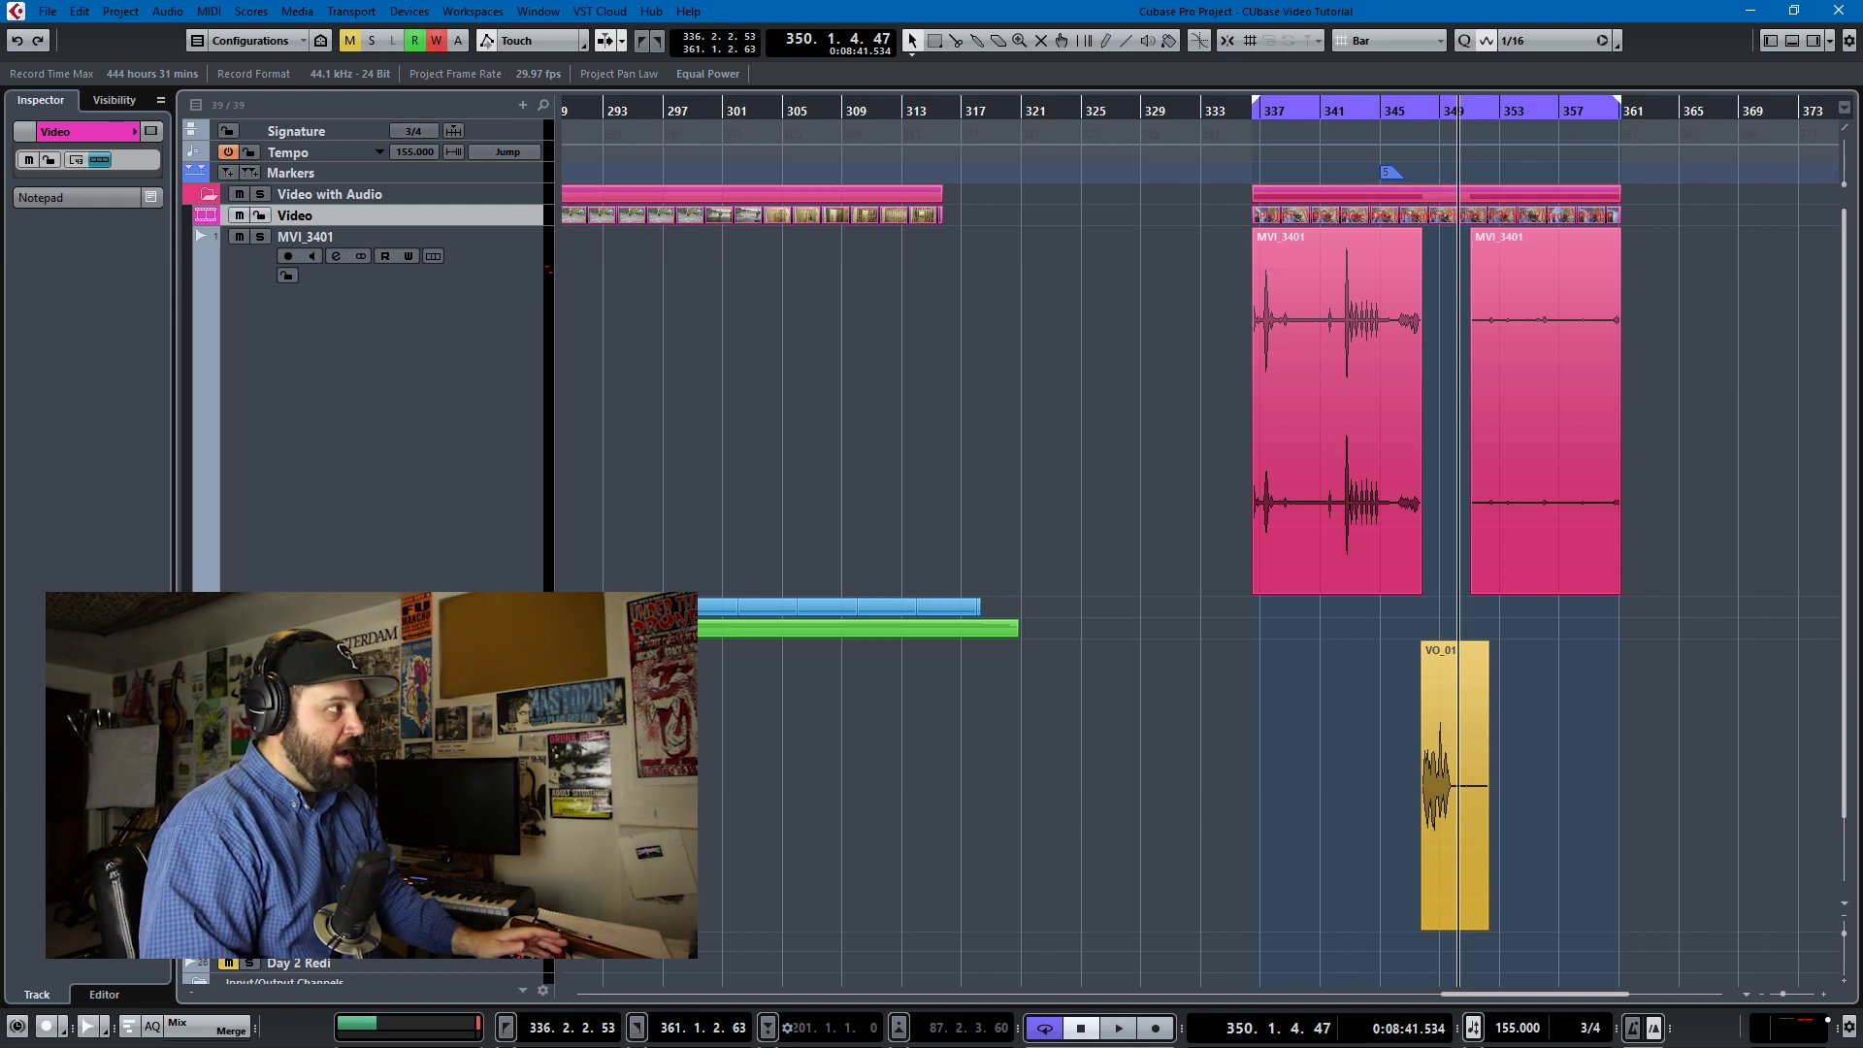
# - Start replacing the audio in a video file and choose MVI_3401.MOV as the video
pyautogui.click(46, 11)
pyautogui.click(155, 328)
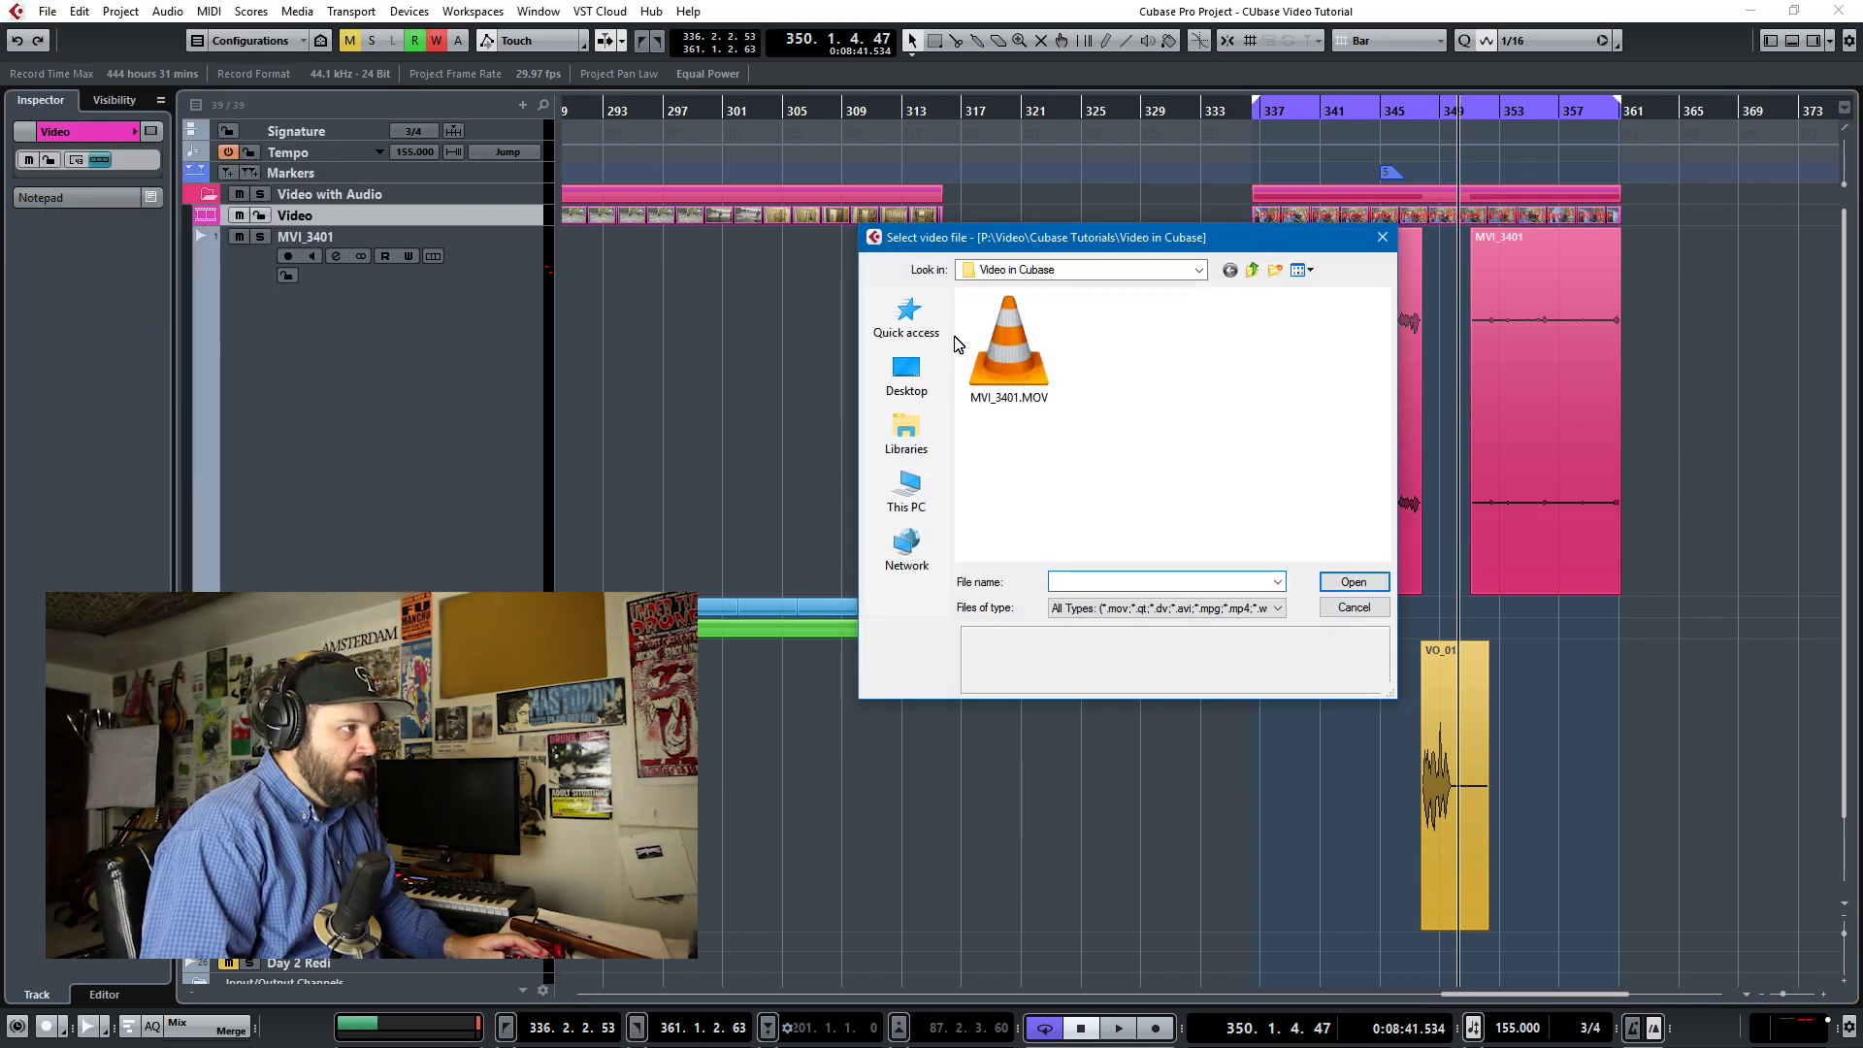
pyautogui.click(1010, 378)
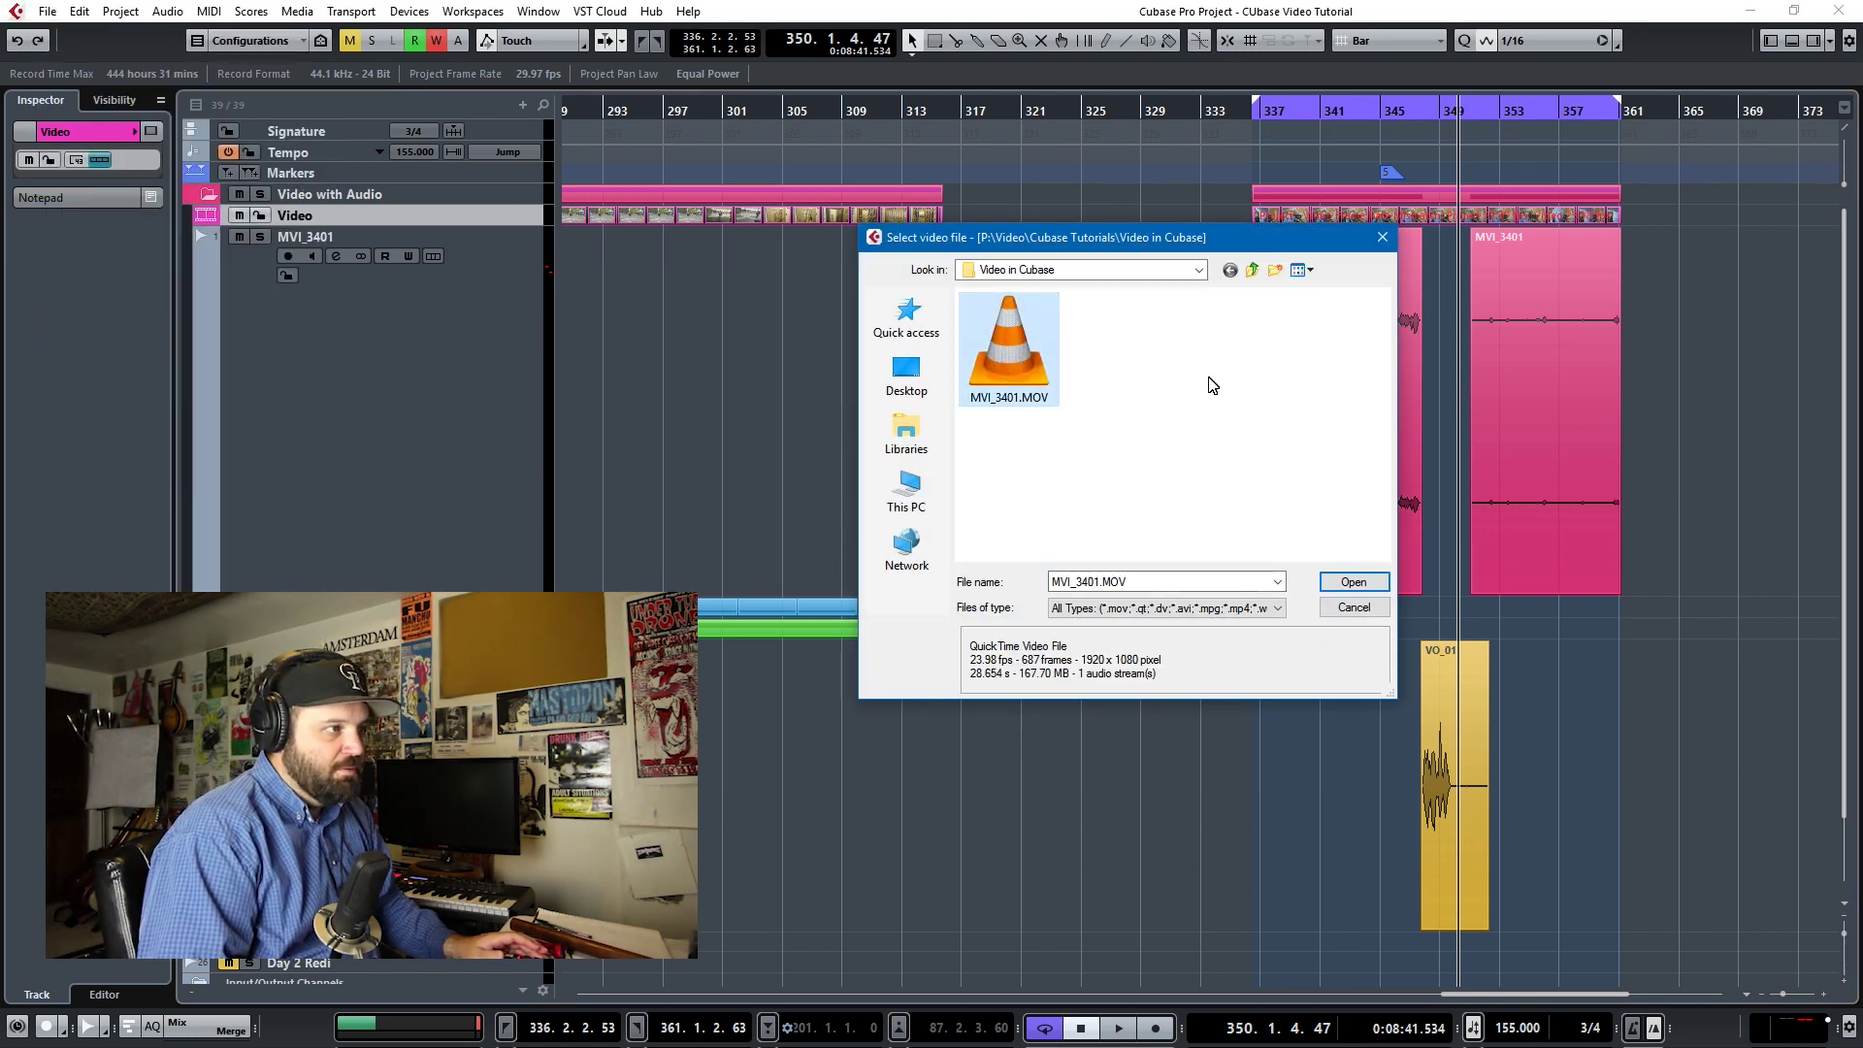
pyautogui.click(1353, 583)
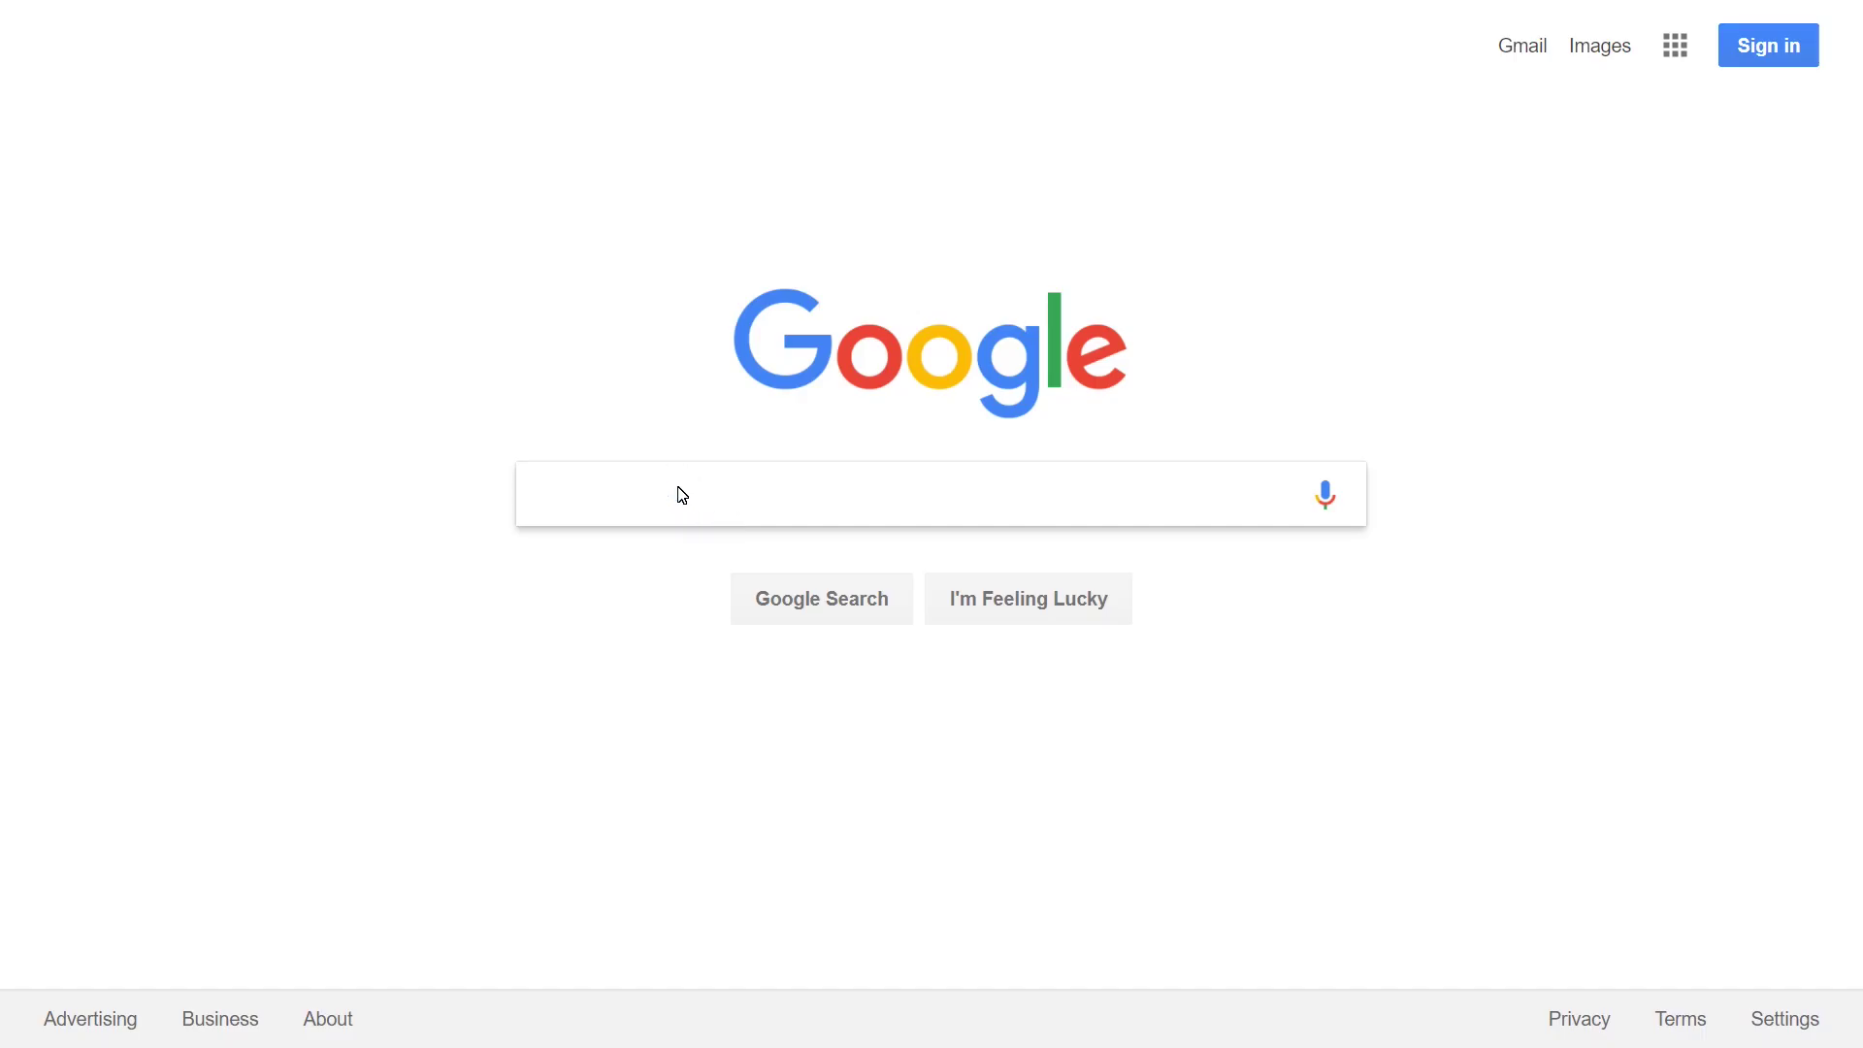
# - Switch to Google in the web browser and search for "video codecs"
pyautogui.write('video codecs')
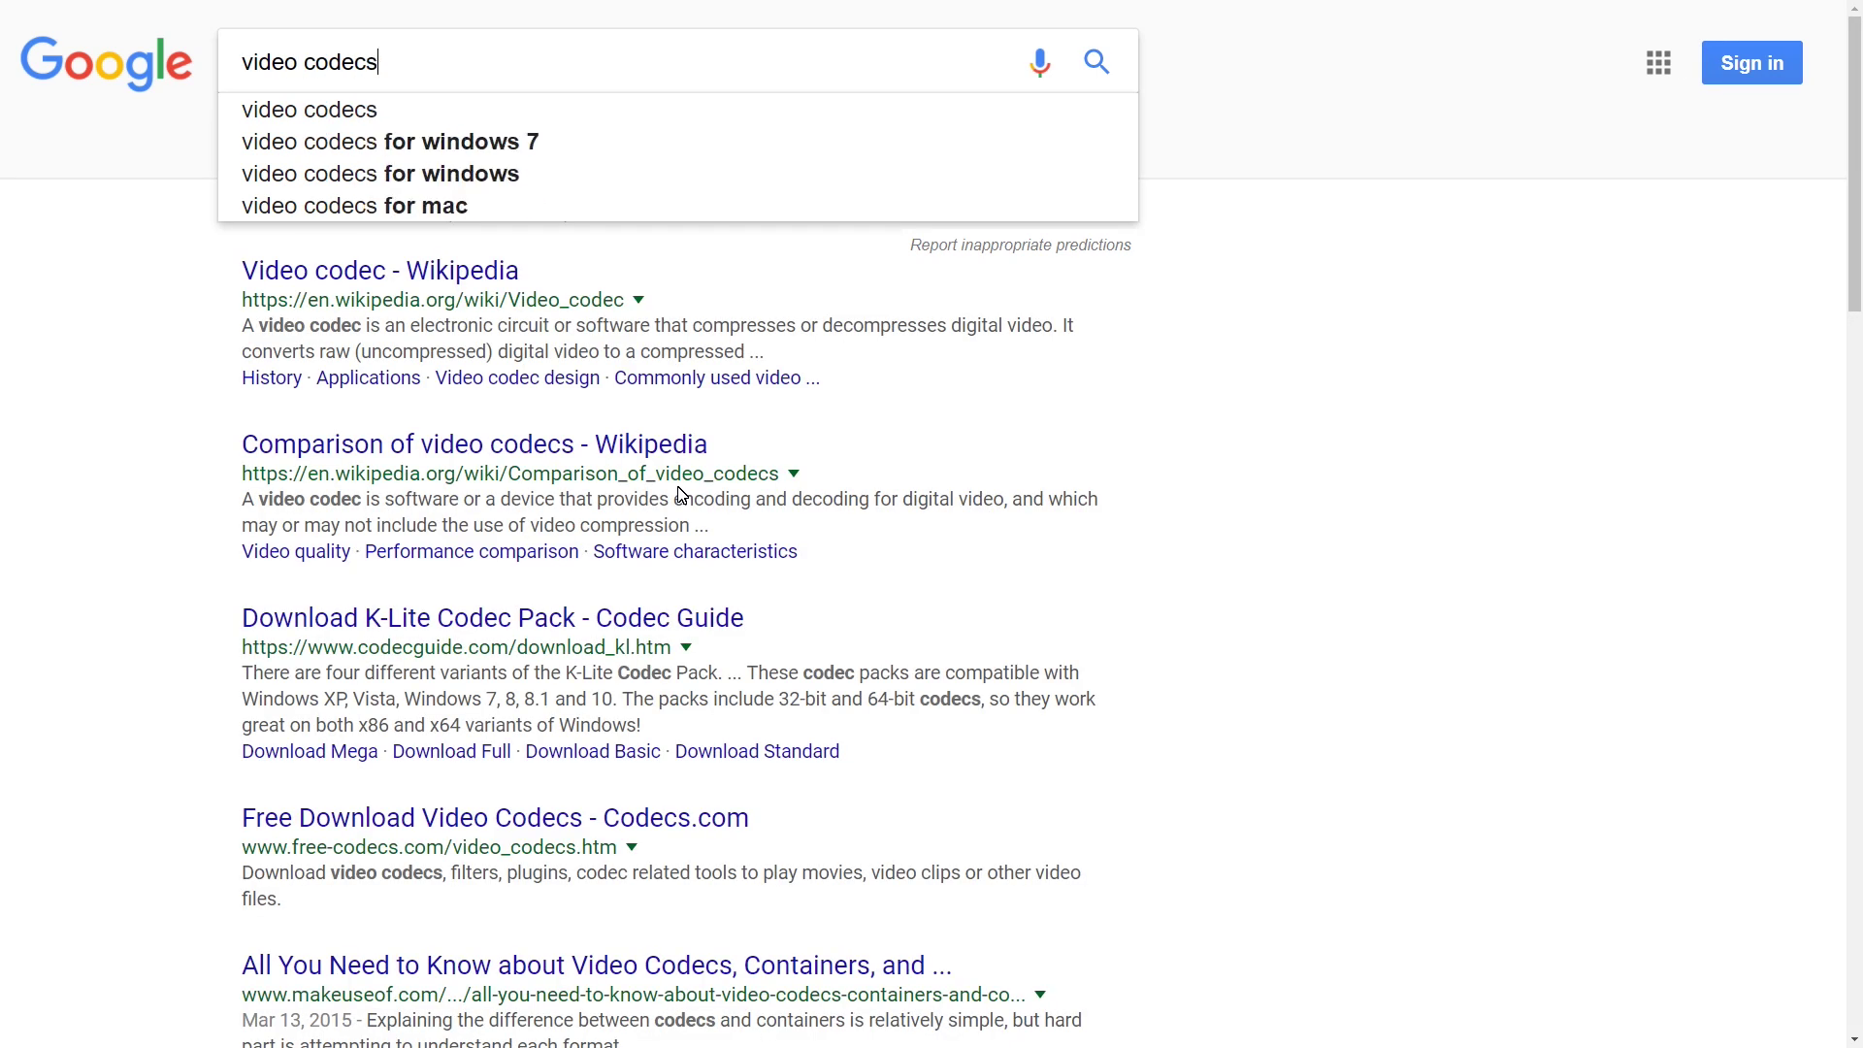
pyautogui.press('Return')
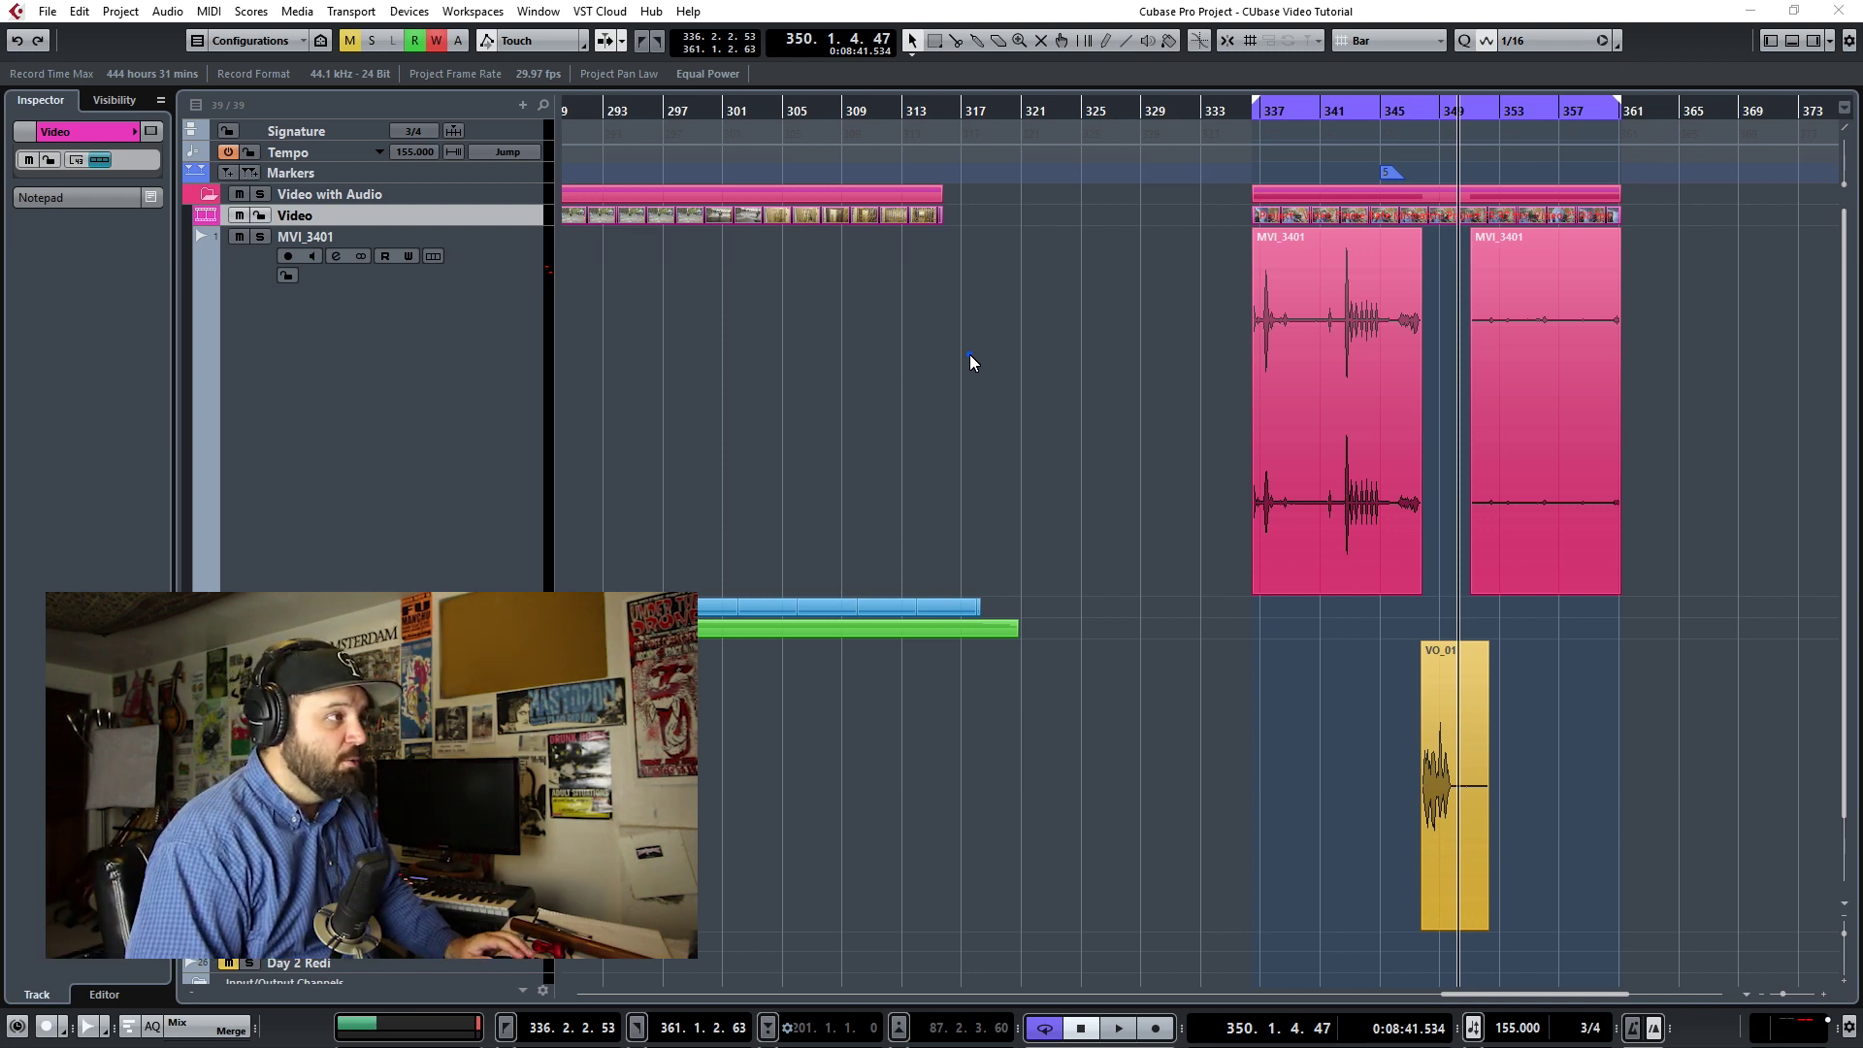
# - Return to the Cubase project and rewind the playhead to about bar 299
pyautogui.click(1046, 464)
pyautogui.press('KP_Subtract')
pyautogui.press('KP_Subtract')
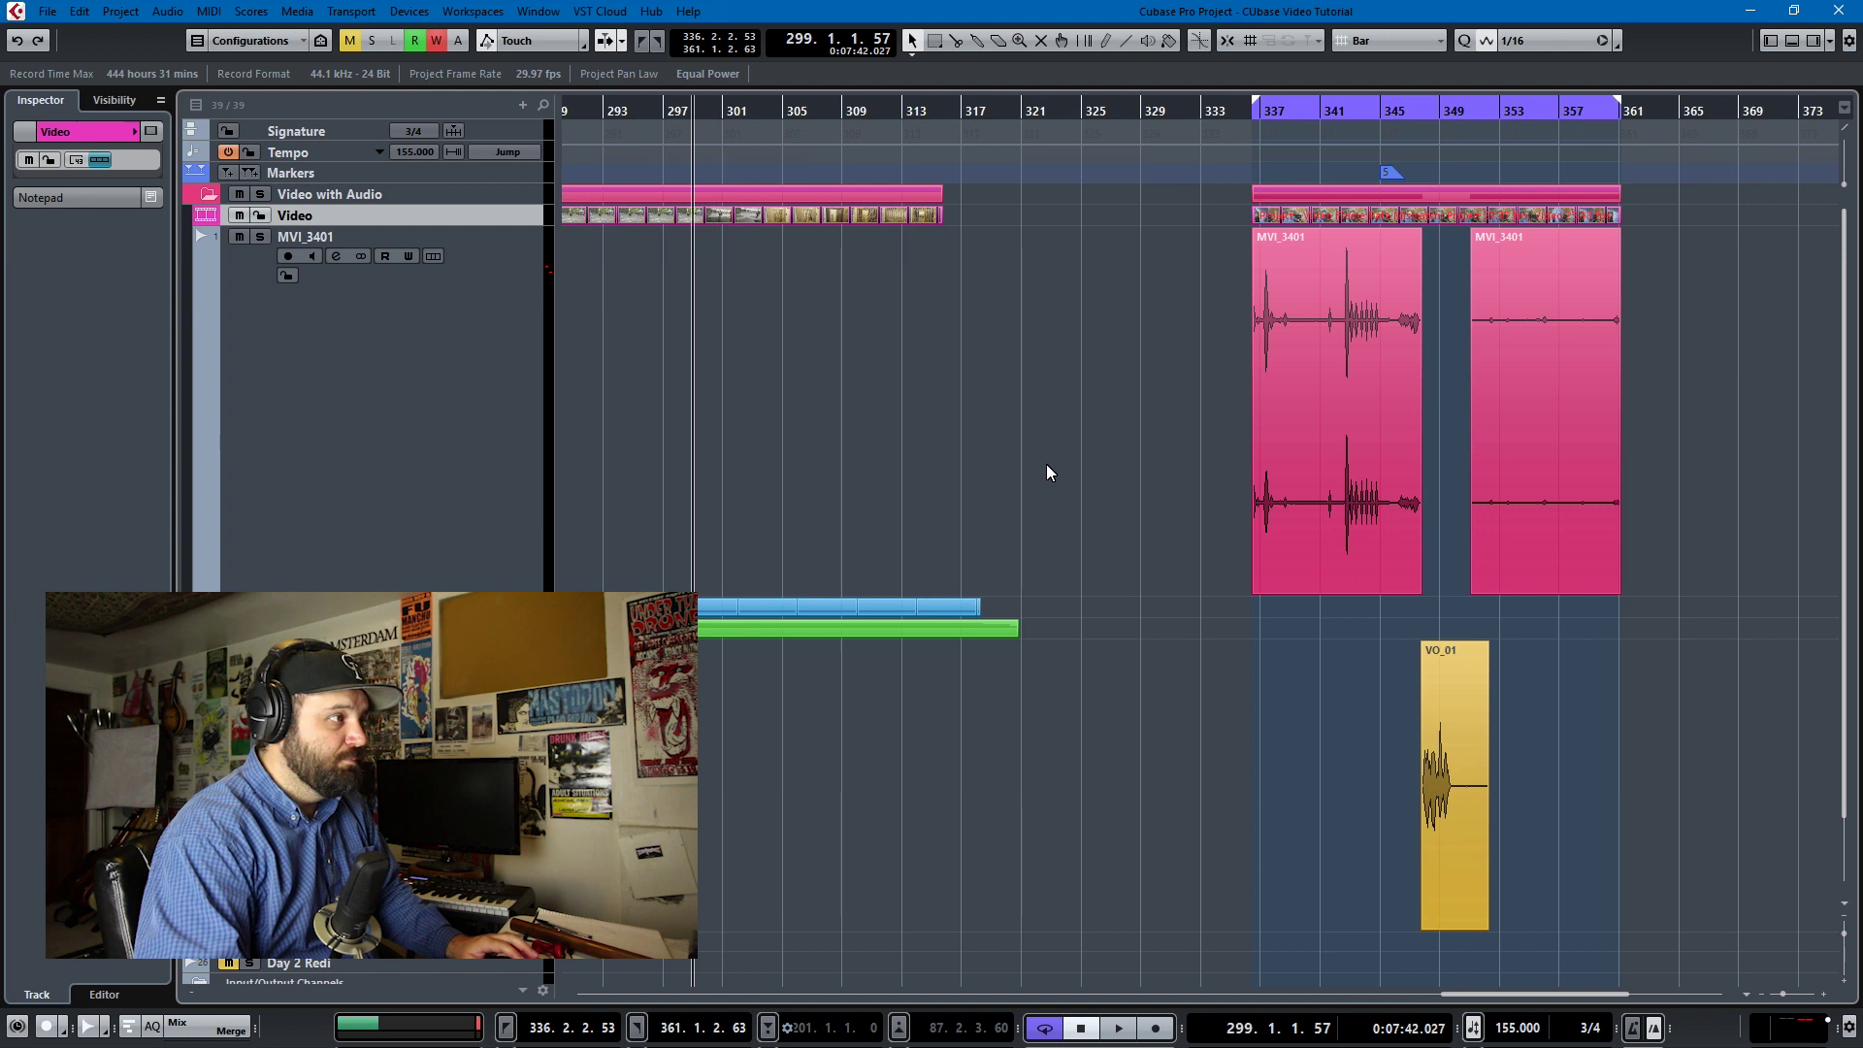
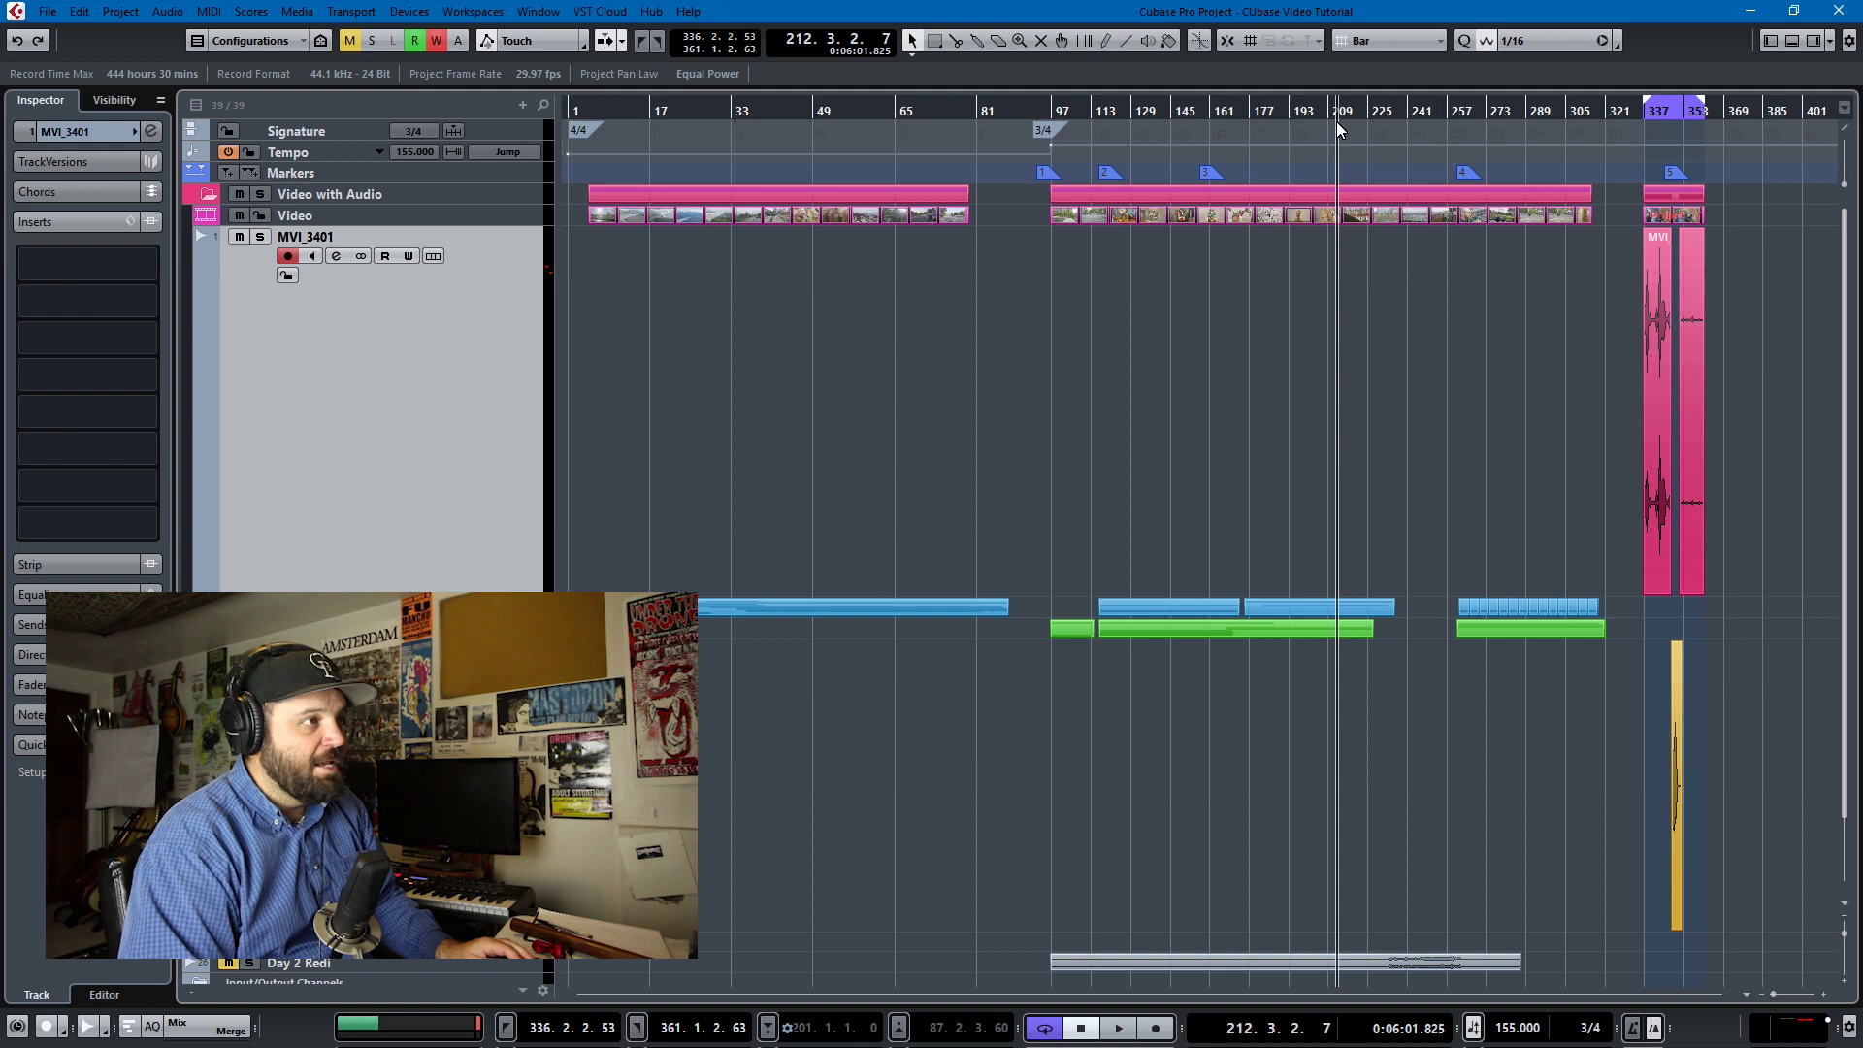
# - Play the video from about bar 178, skip ahead to about bars 193 and 272, and stop playback and close the Video Player
pyautogui.click(1300, 112)
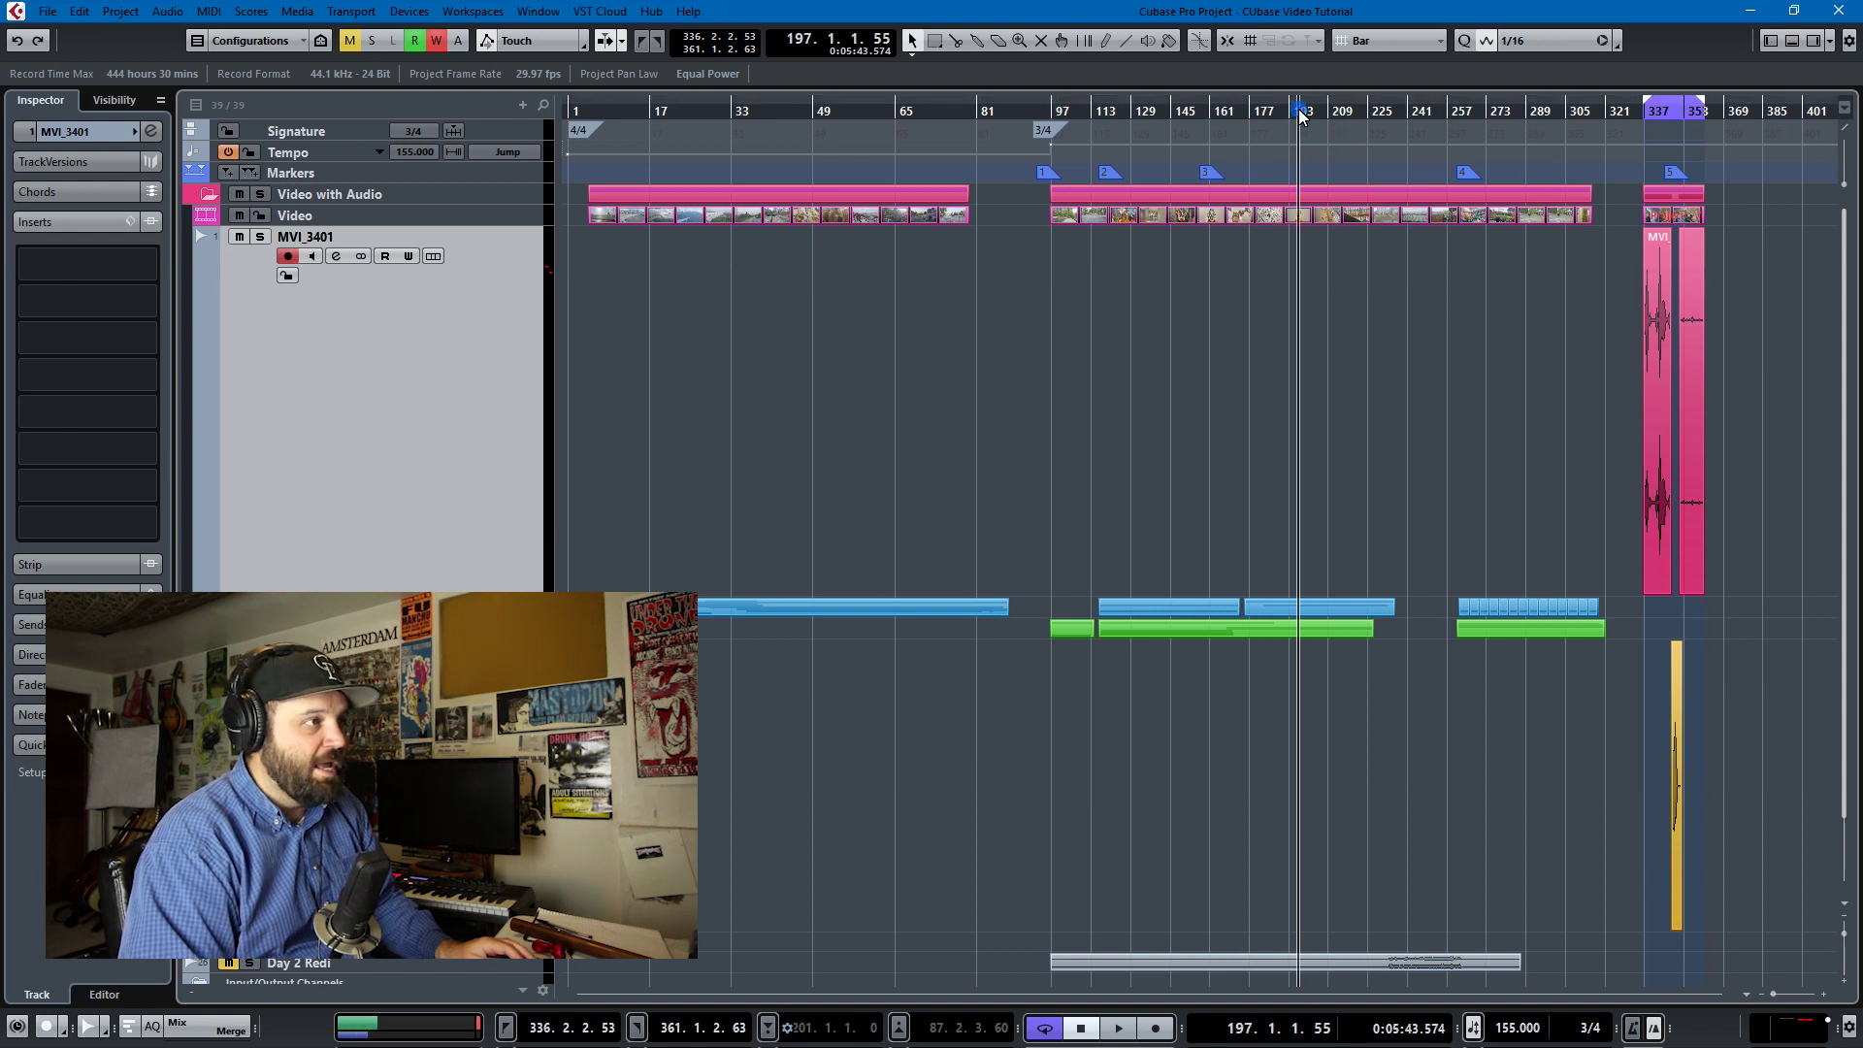
pyautogui.click(1246, 109)
pyautogui.press('space')
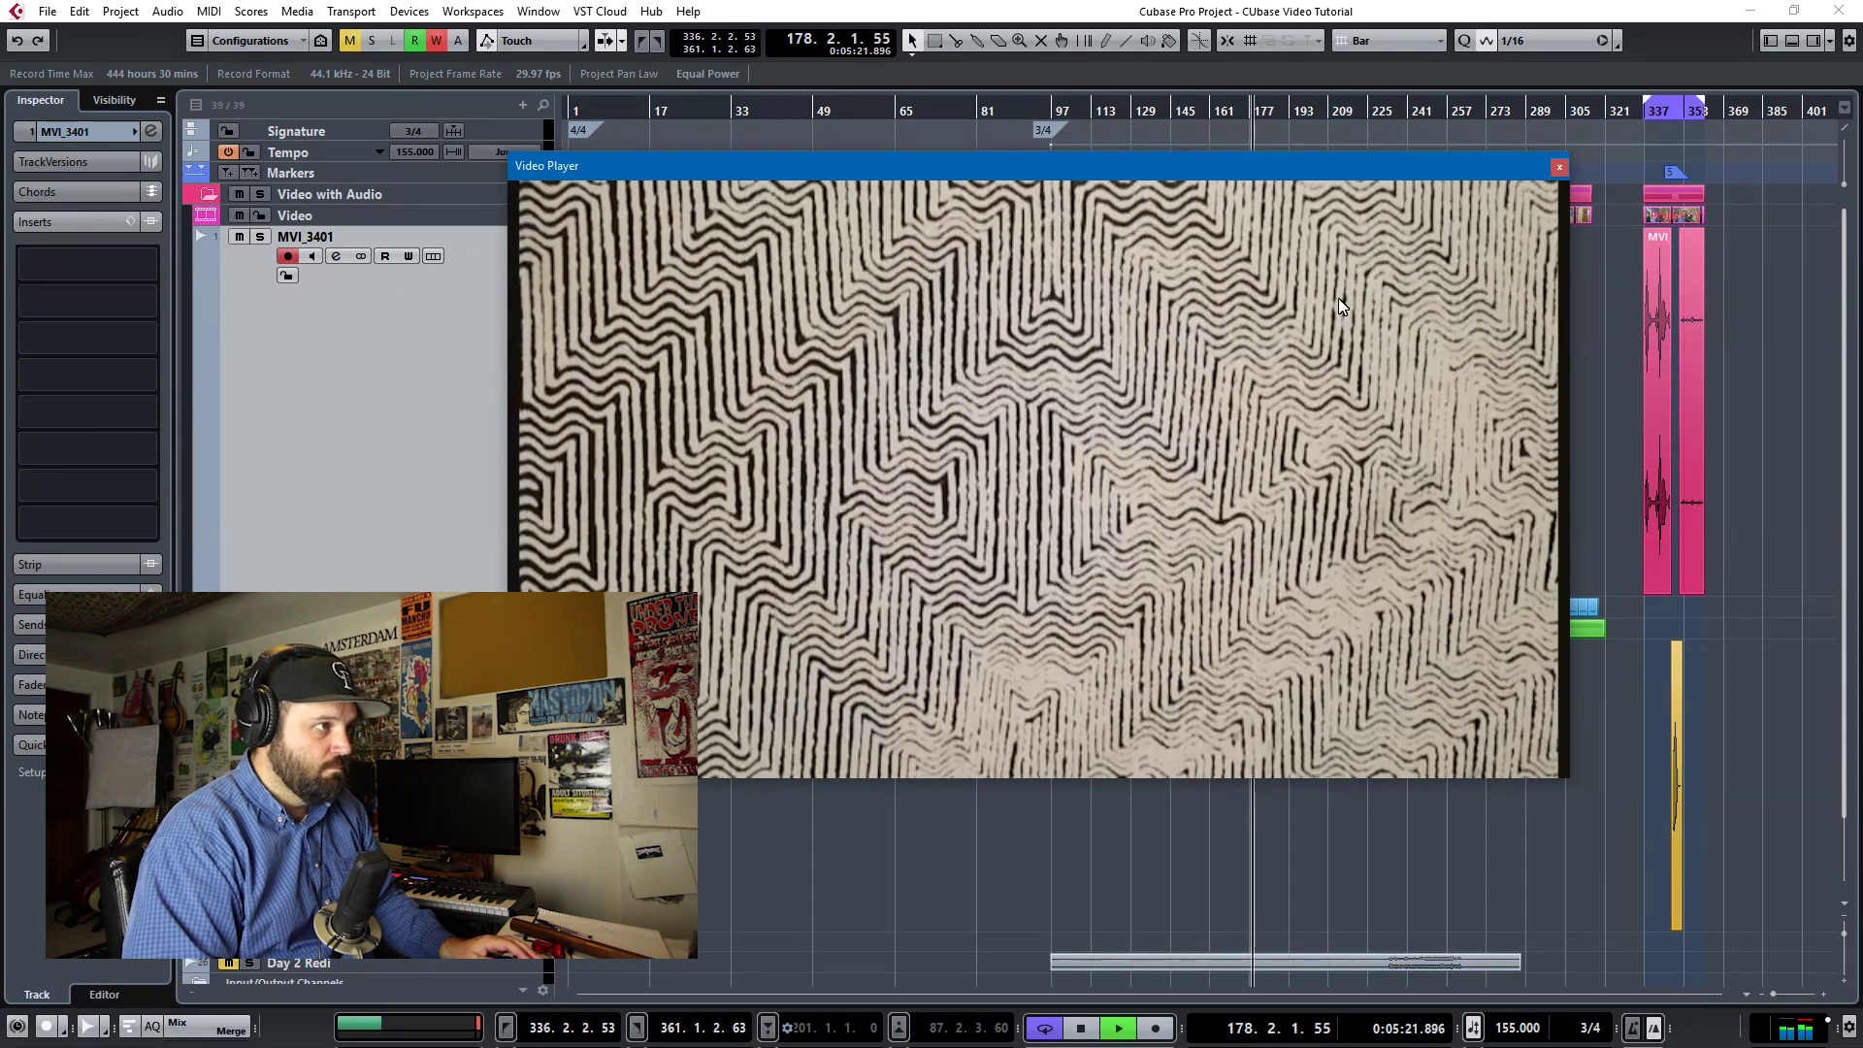
pyautogui.click(1288, 110)
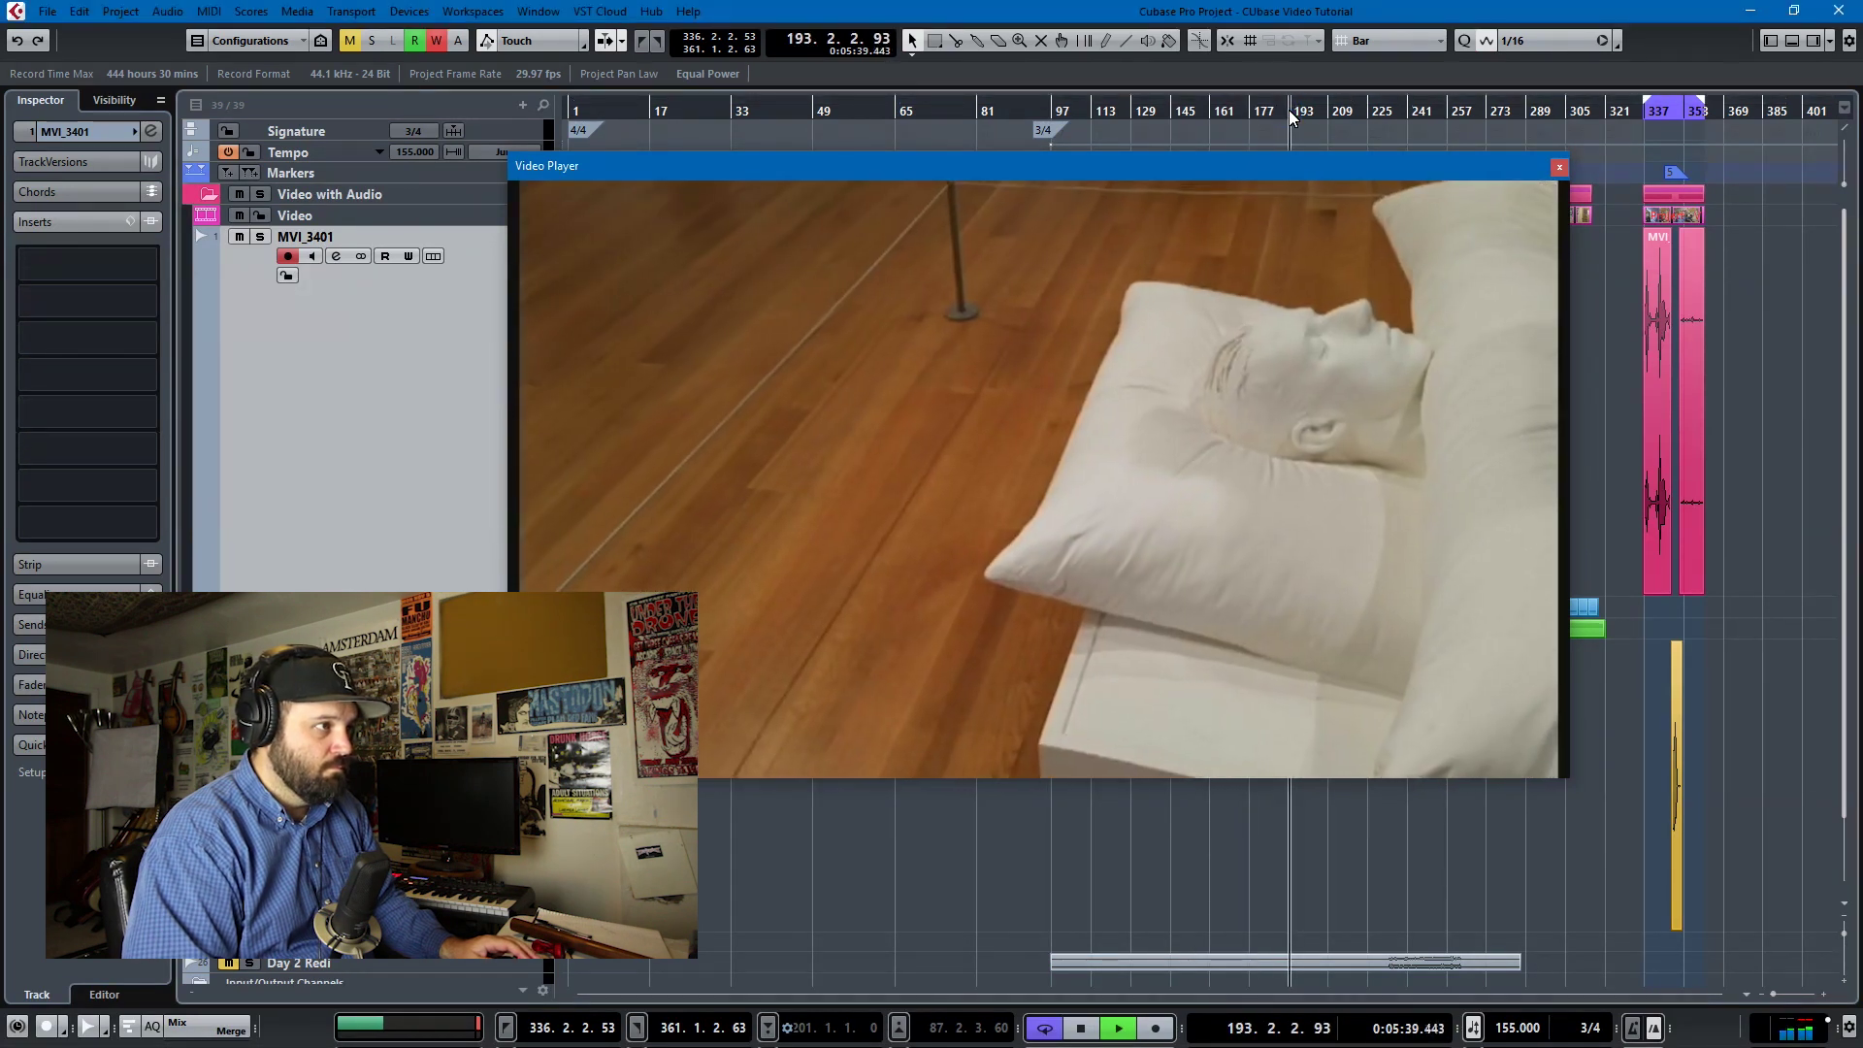
pyautogui.click(1474, 111)
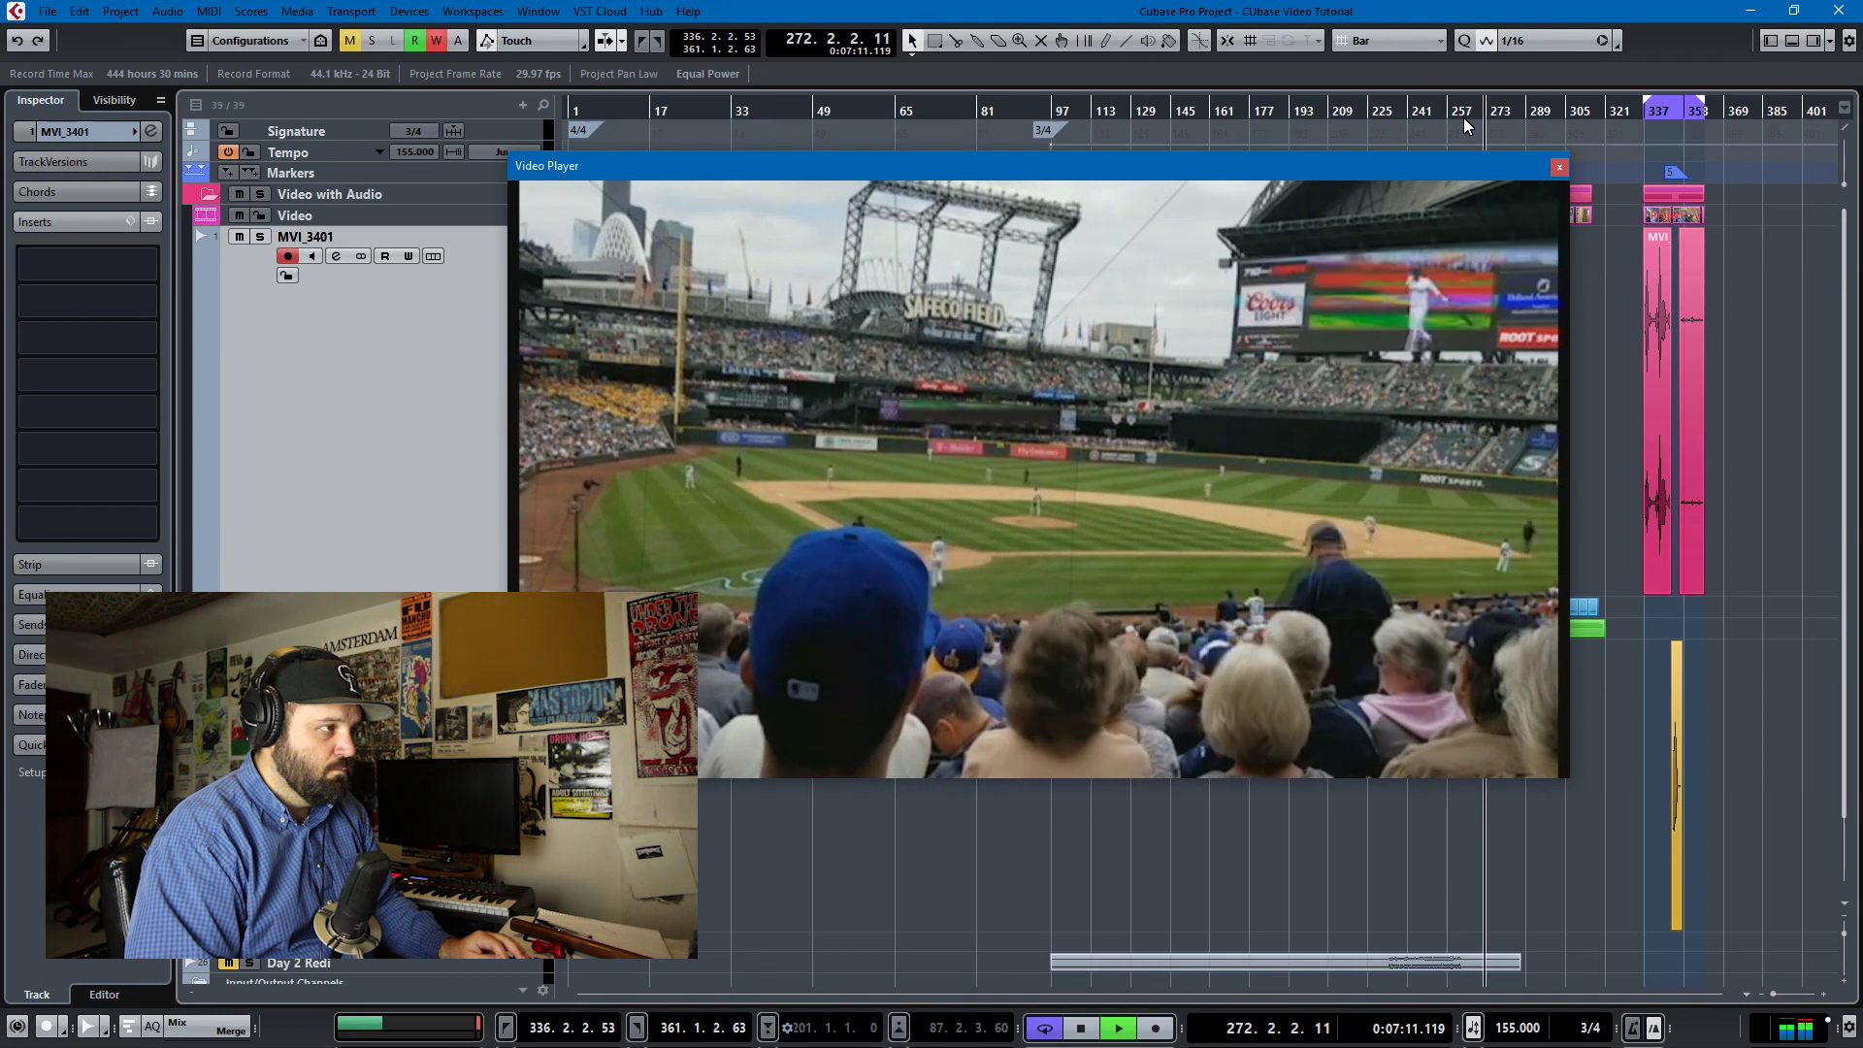
pyautogui.press('space')
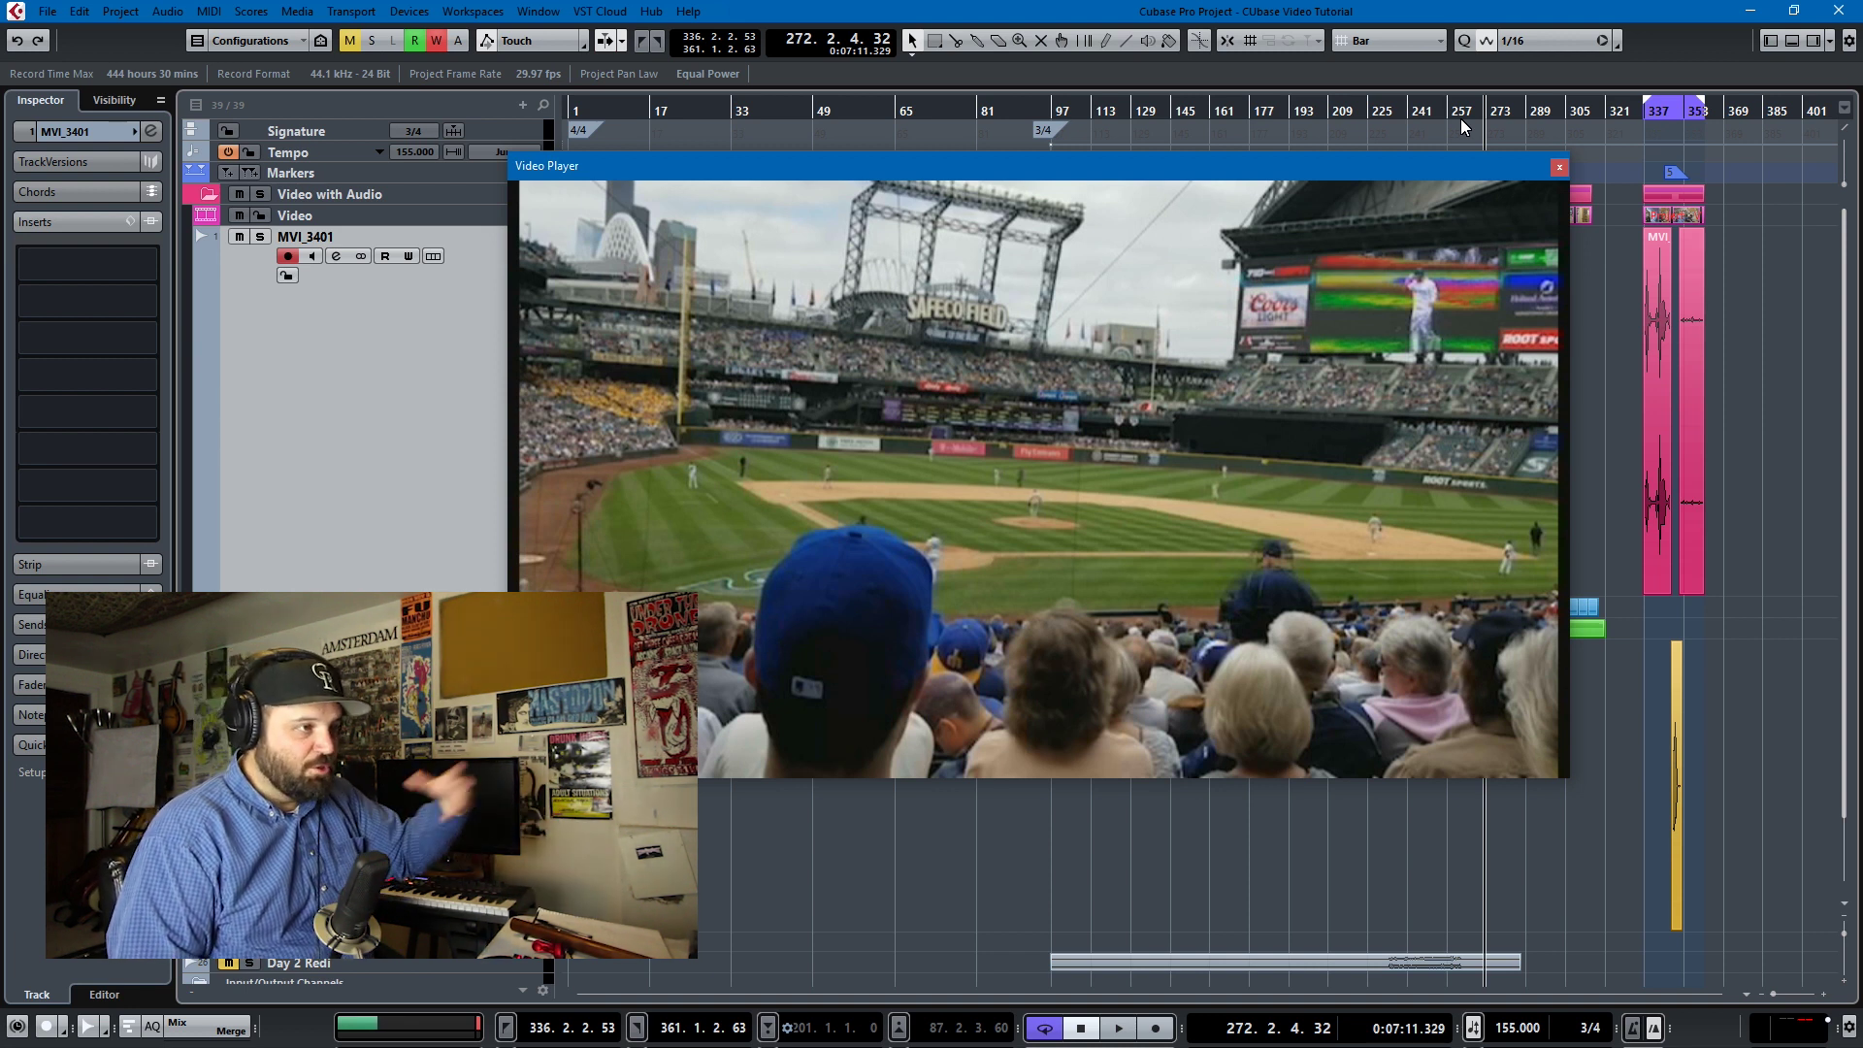
pyautogui.click(1560, 168)
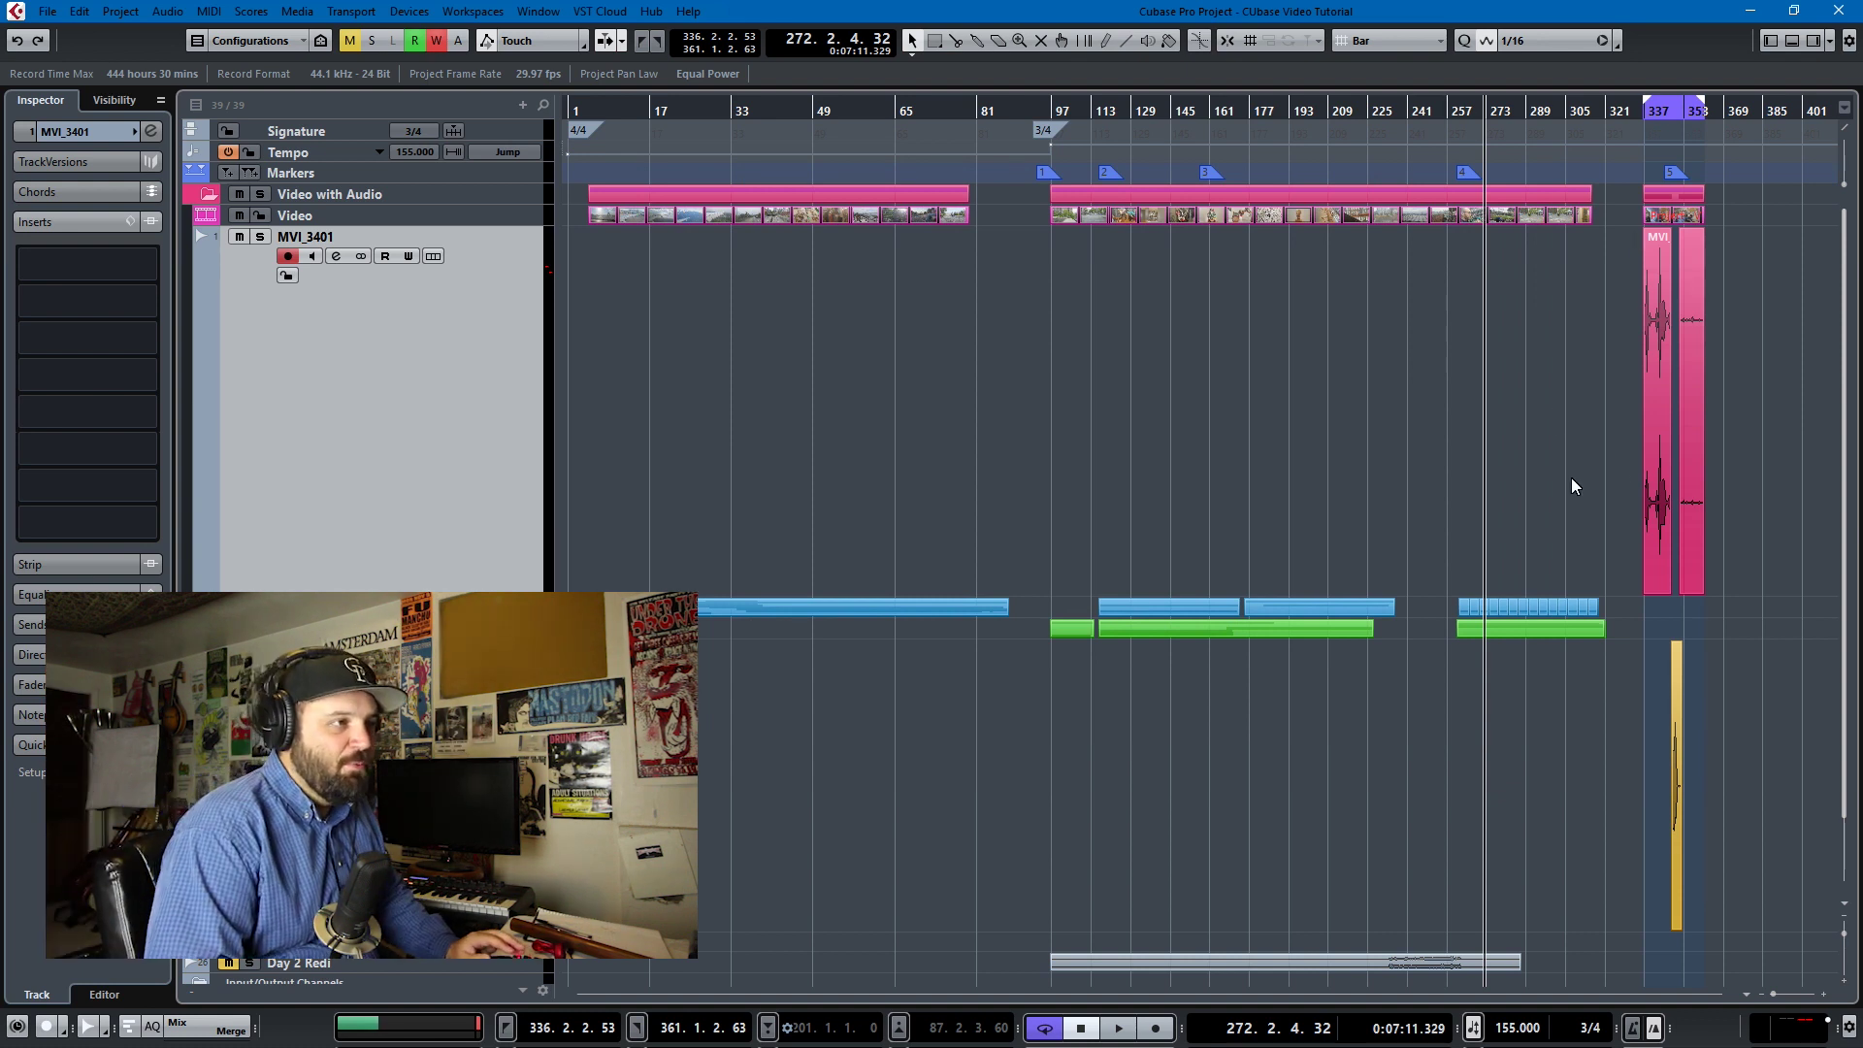
# - Move the combined video and MVI_3401 audio in the Video with Audio folder slightly earlier, by less than half a bar, relative to the VO_01 voice-over
pyautogui.scroll(8, 1700, 447)
pyautogui.hscroll(5, 1688, 448)
pyautogui.press('h')
pyautogui.press('h')
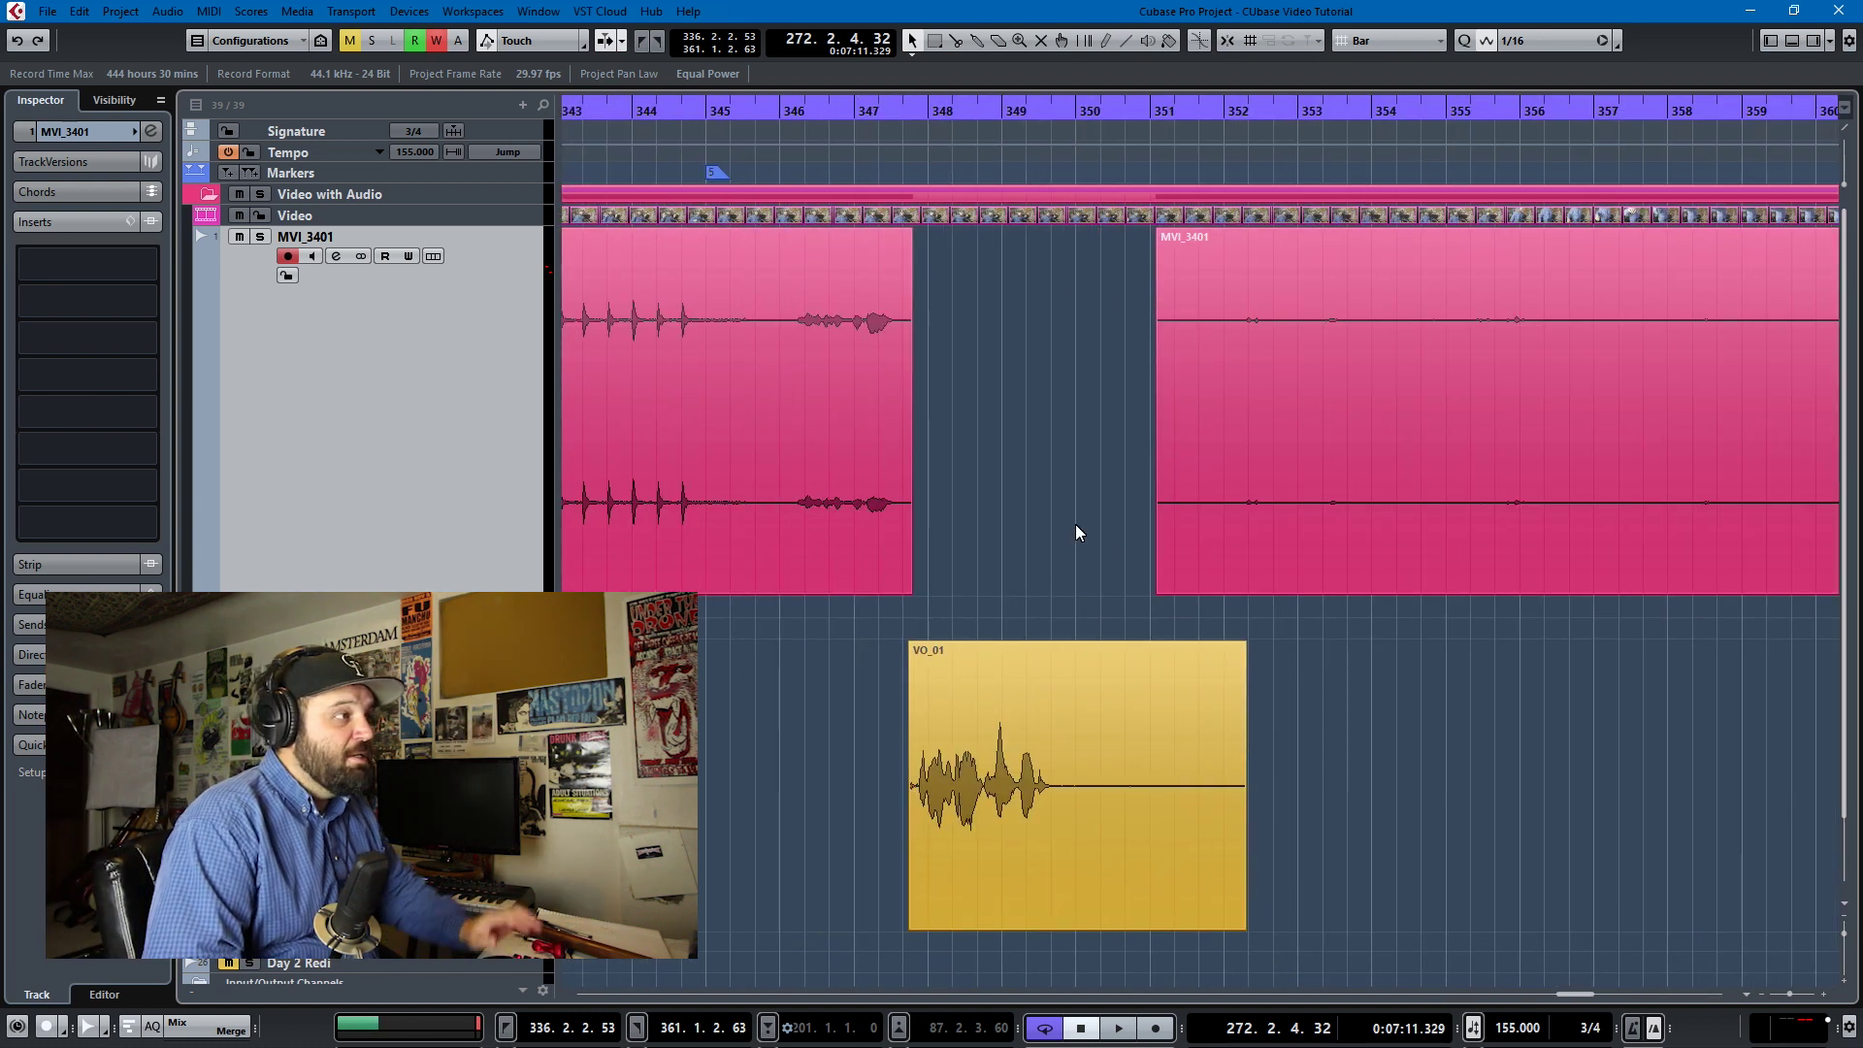
pyautogui.click(1056, 194)
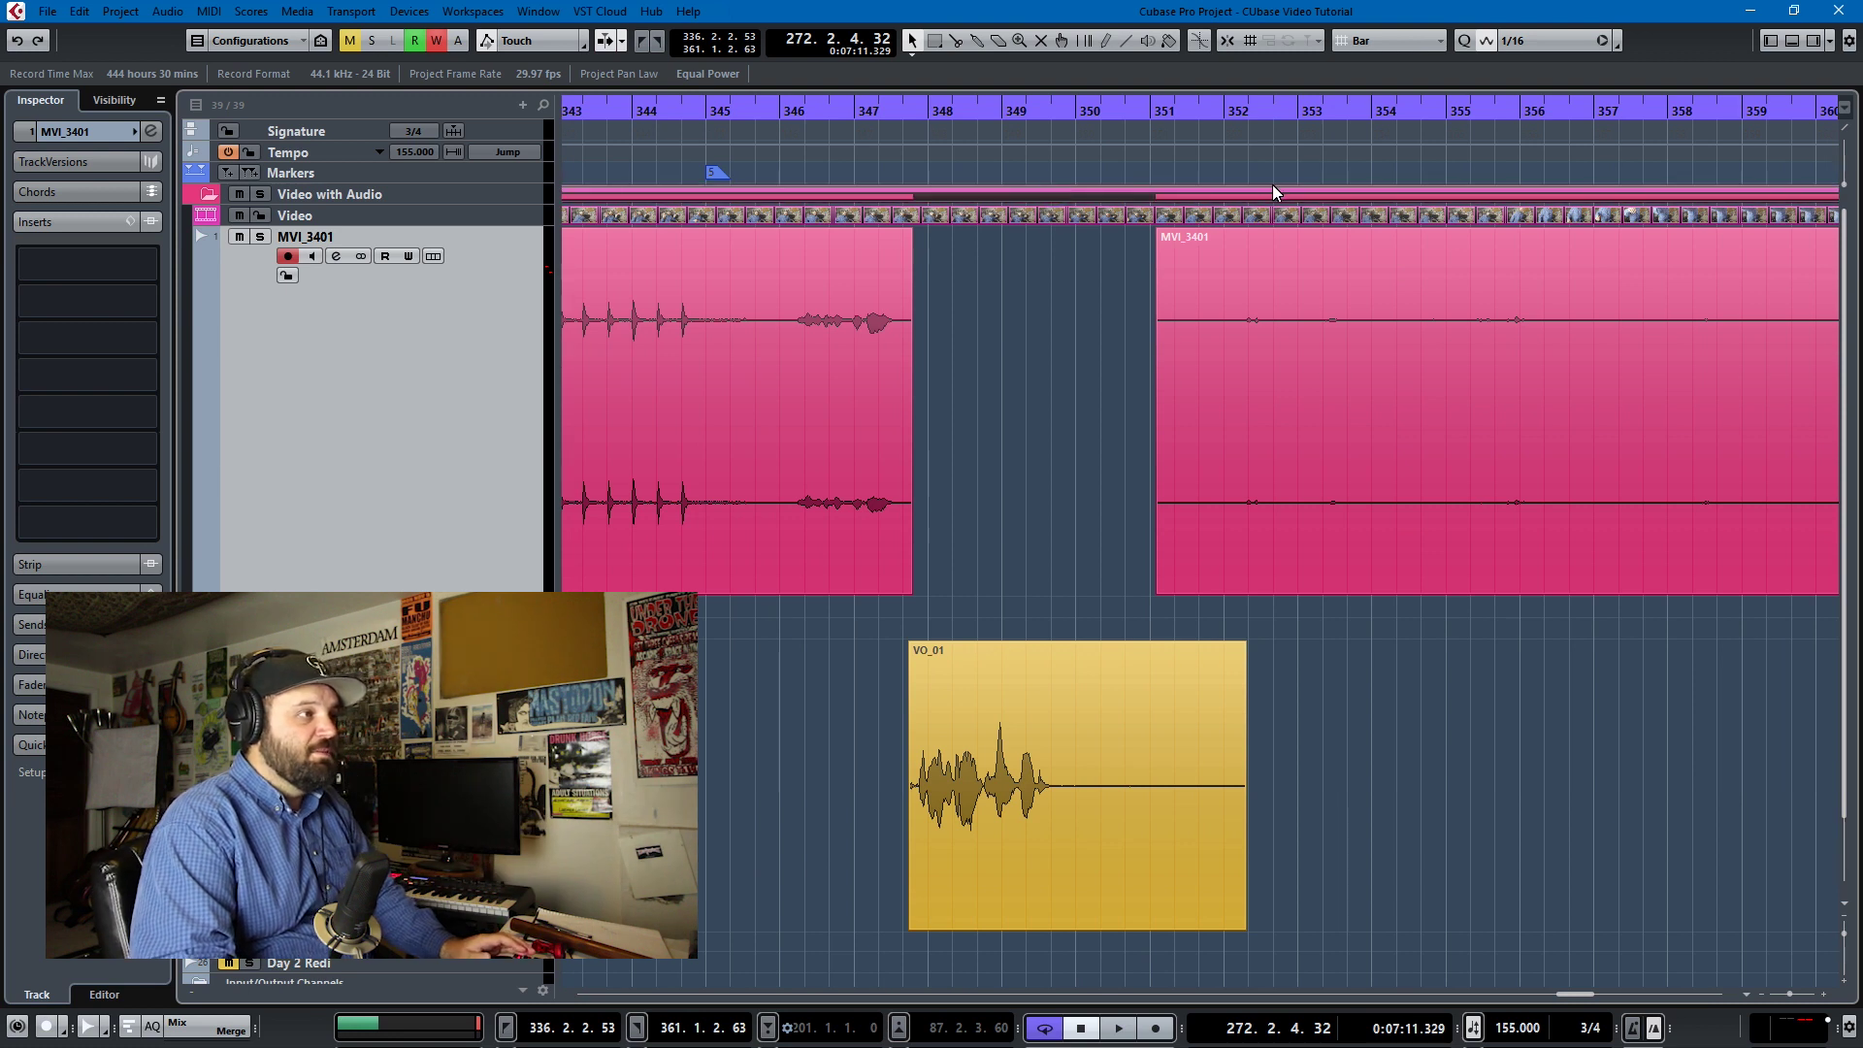
pyautogui.moveTo(1234, 195); pyautogui.dragTo(1382, 190)
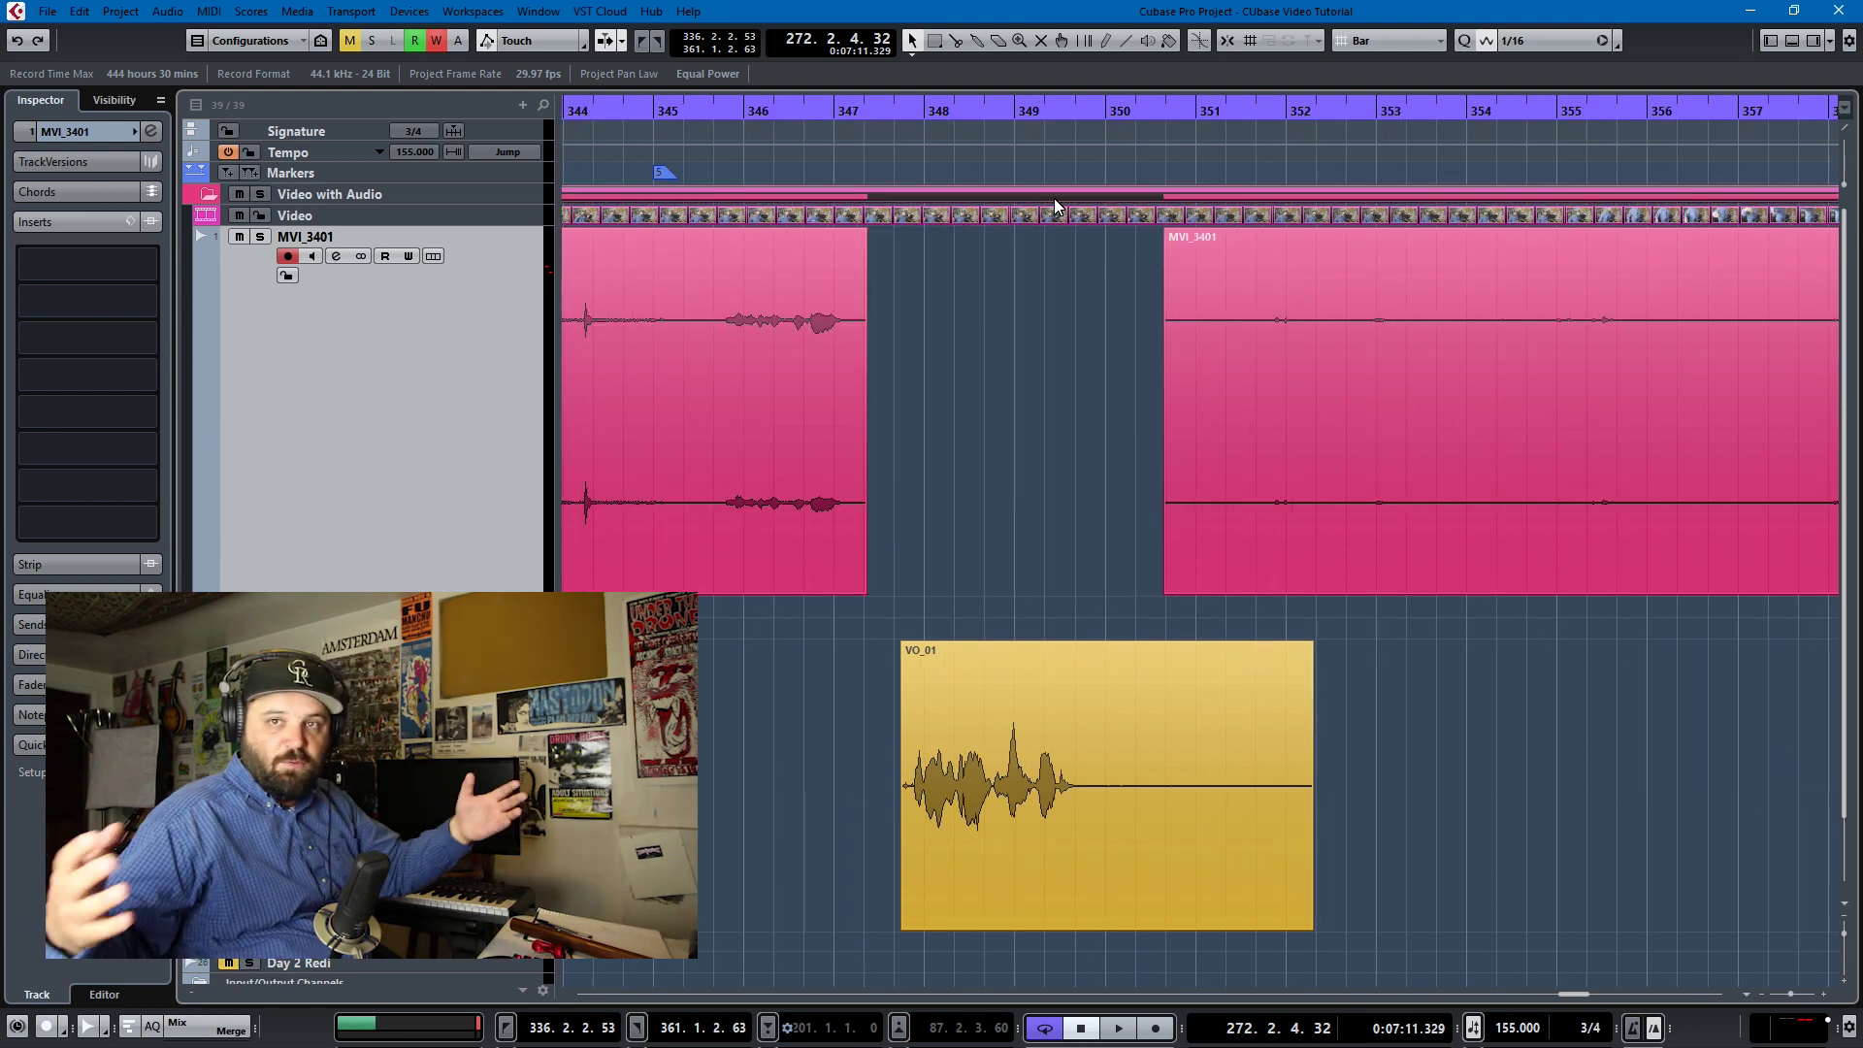